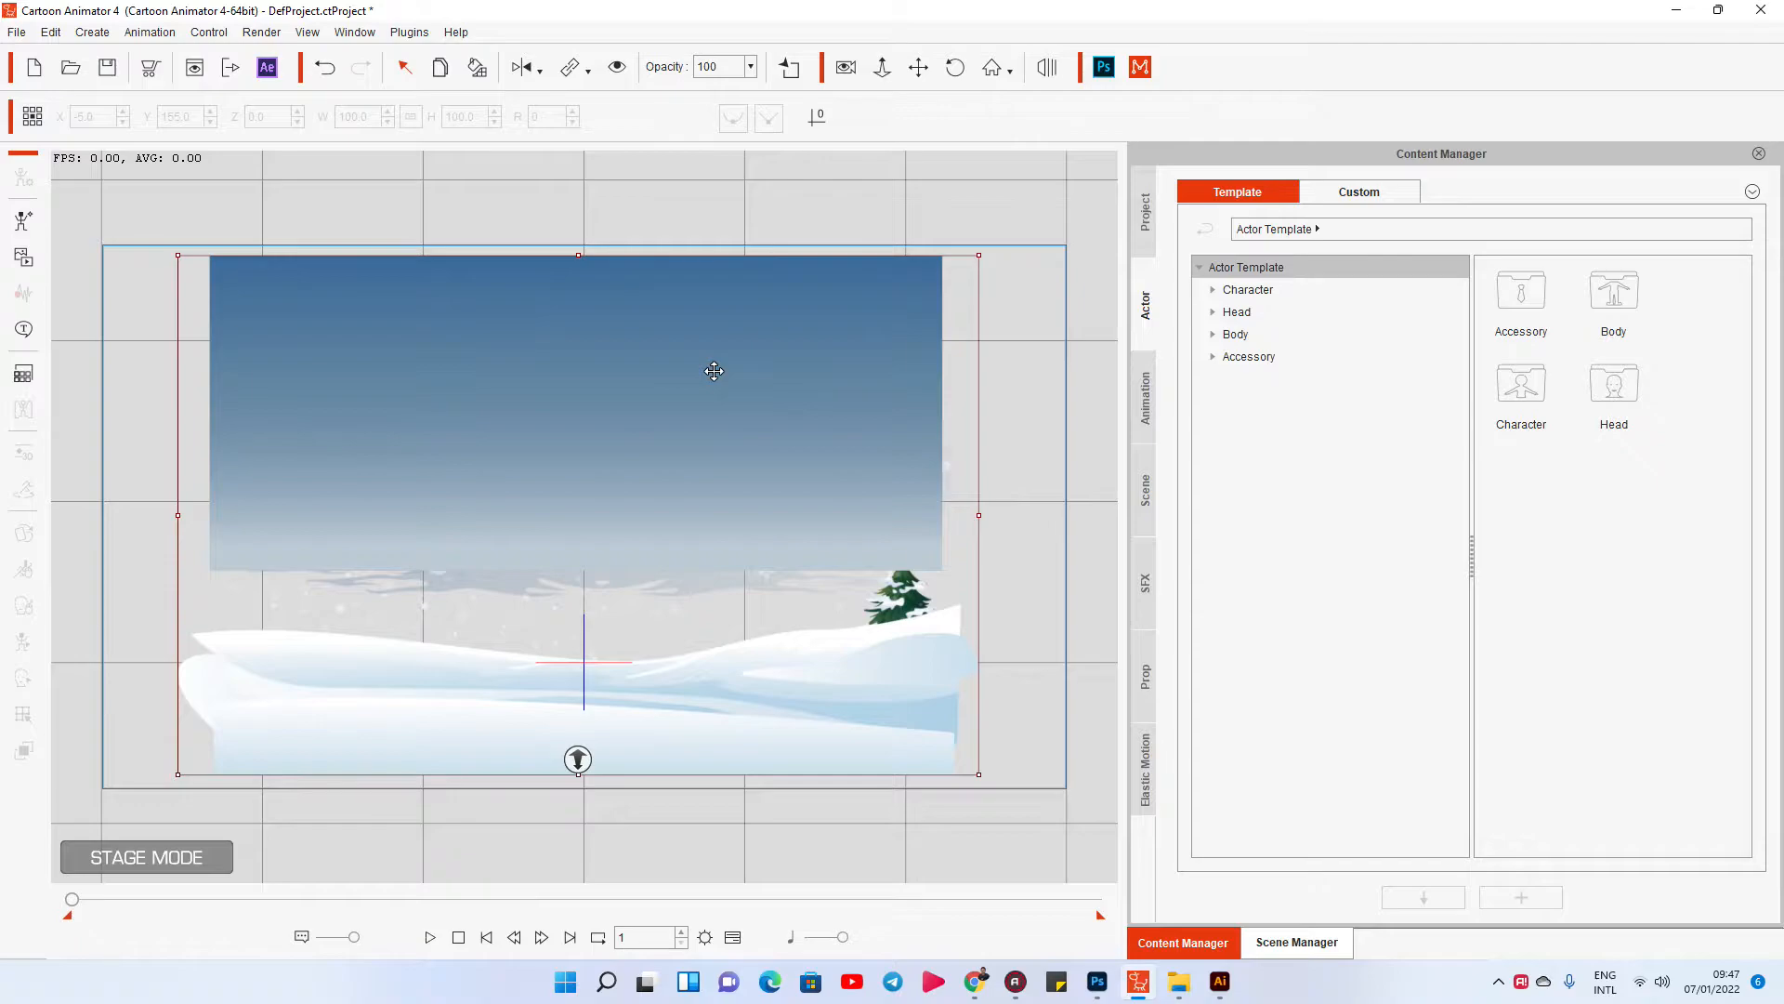
Move all the winter scene layers together to about X -7.9, Y 157.9, and select only the sky layer.
drag(760, 330, 725, 346)
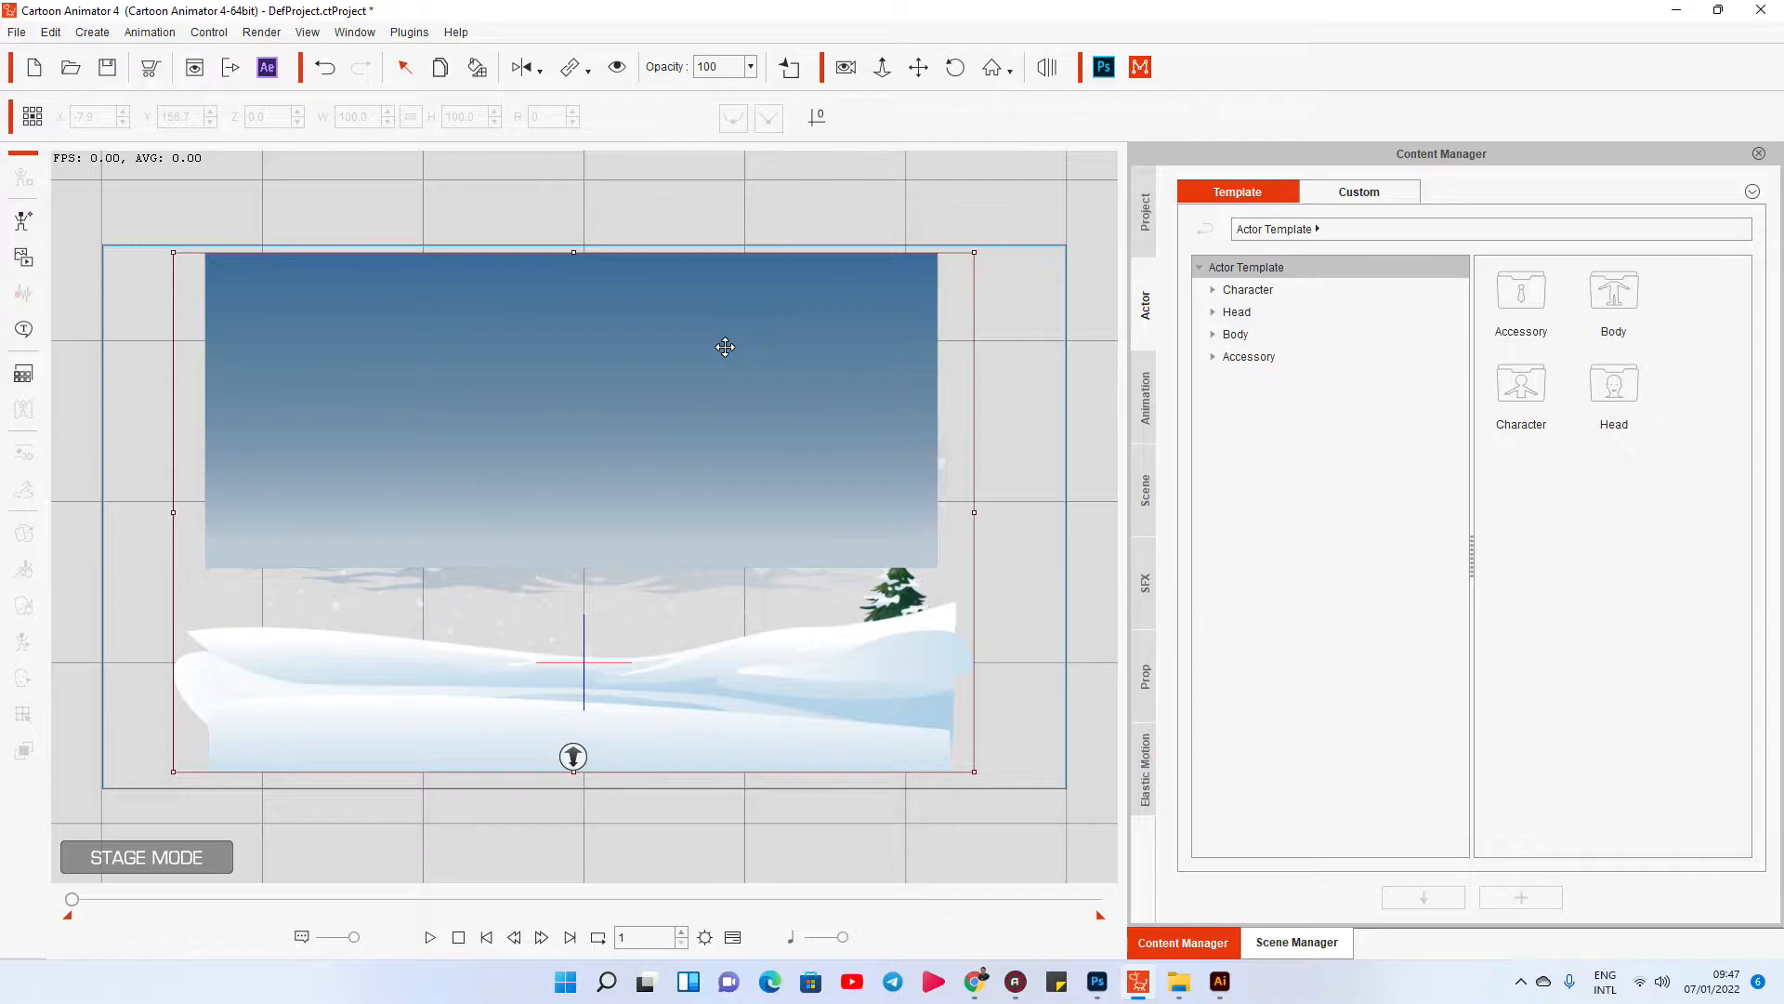
drag(755, 363, 756, 360)
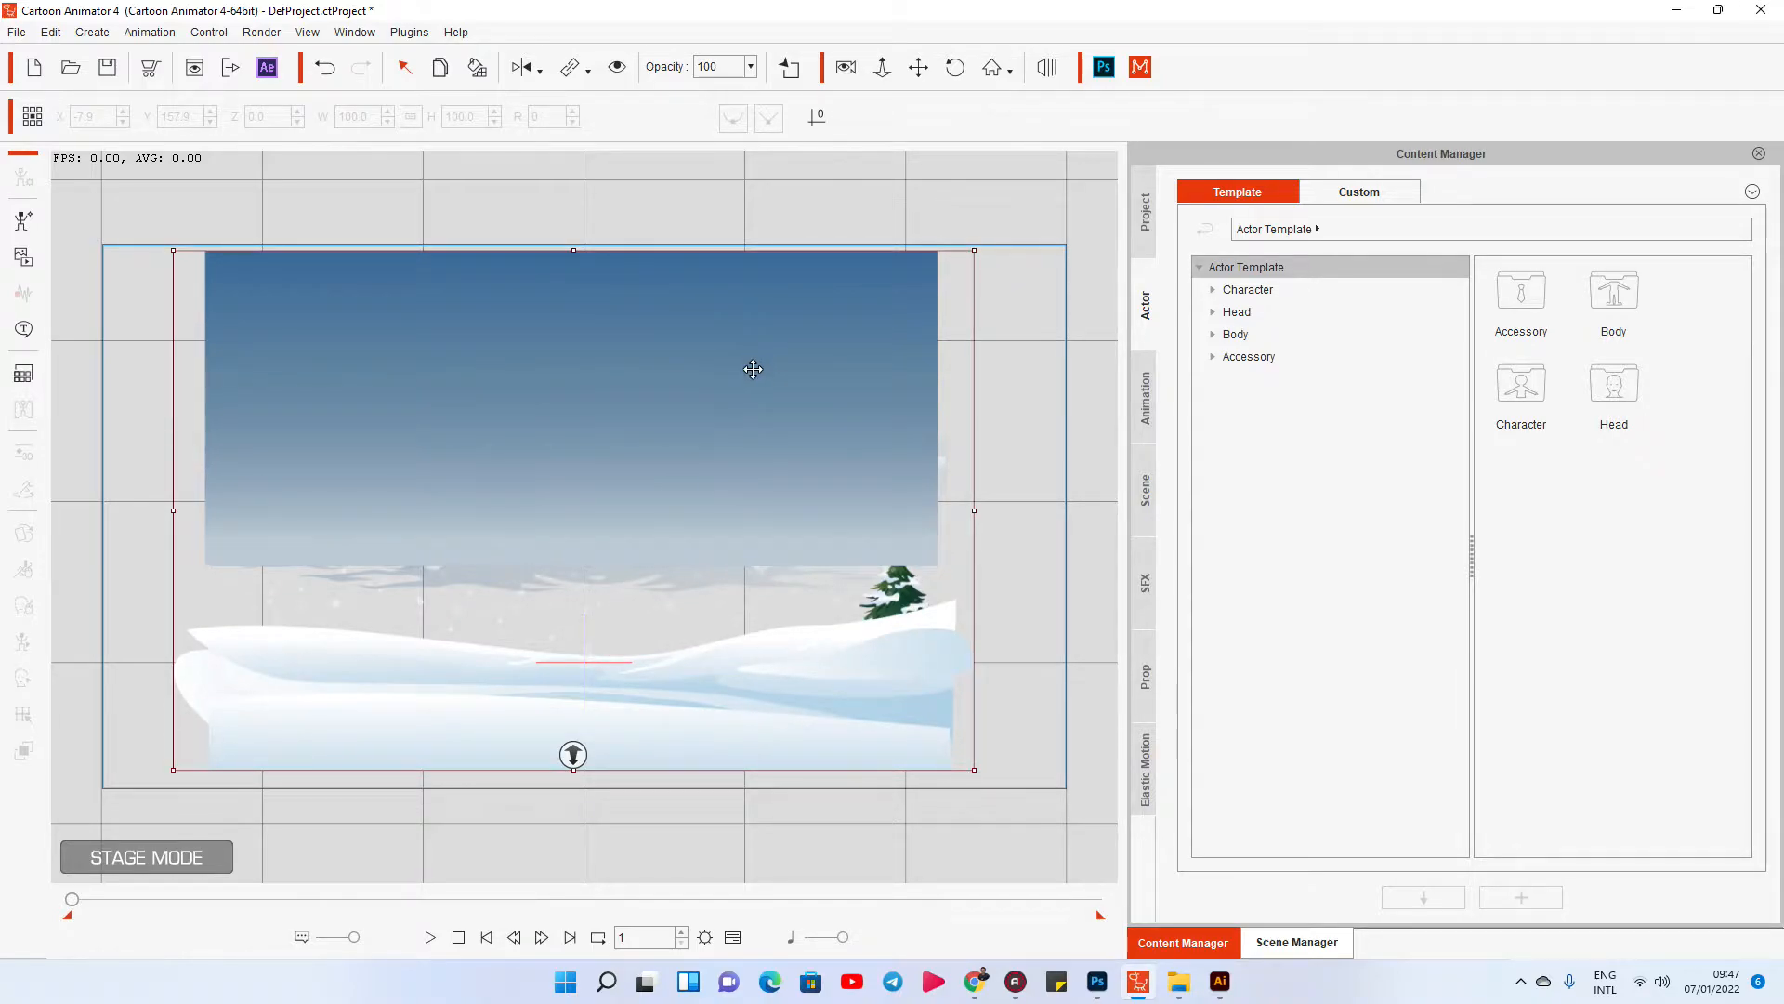
click(518, 455)
right_click(449, 420)
click(438, 390)
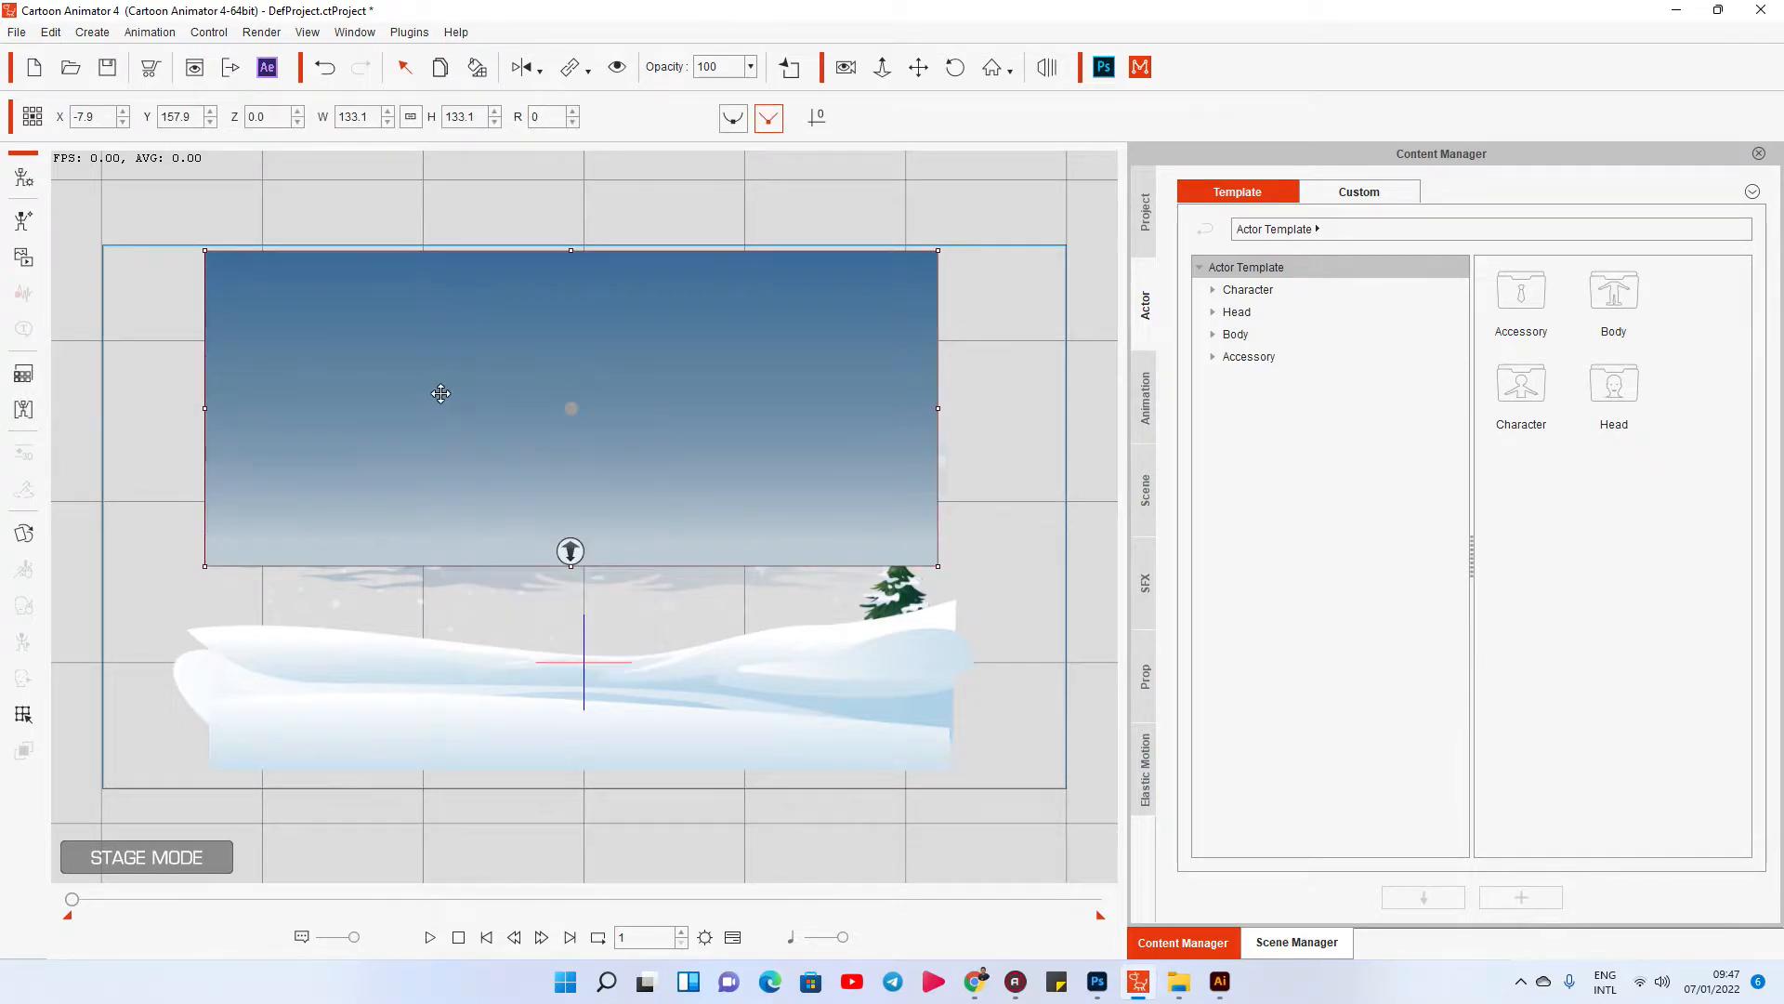
Show the scene's layer list, push the sky layer 01.psd back to about Z -198, and enlarge it to about 164.5.
click(1297, 942)
click(1299, 276)
click(779, 383)
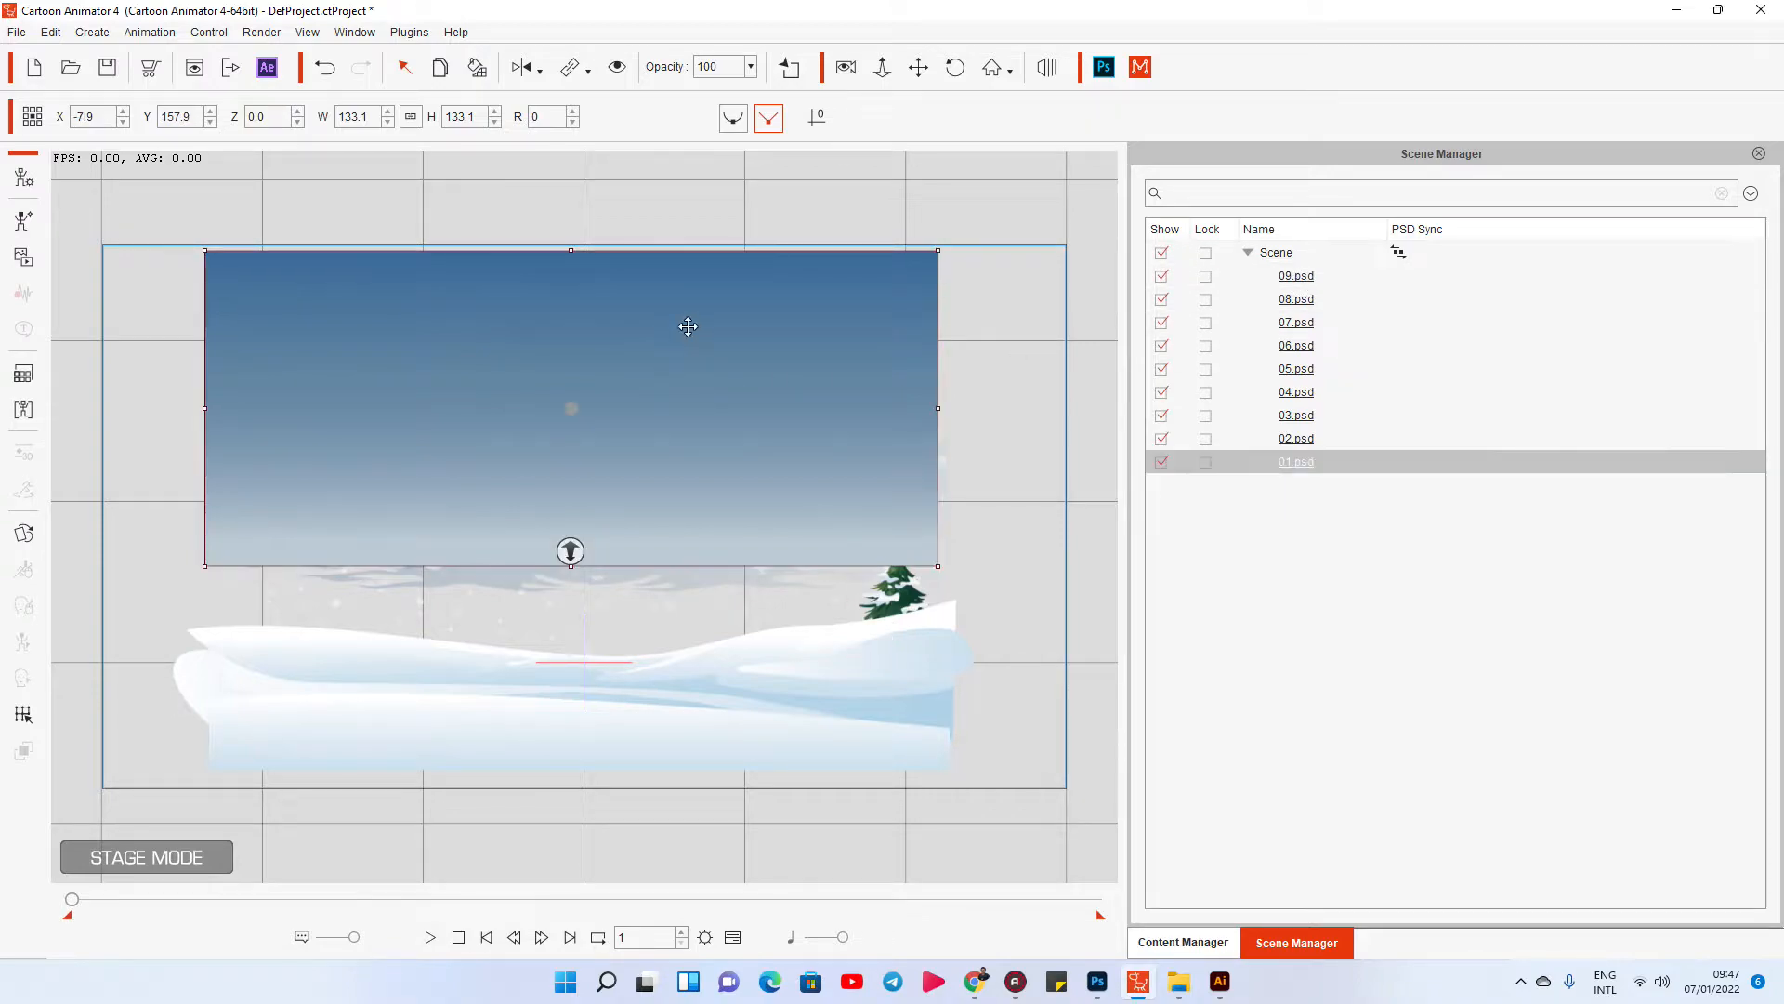
drag(569, 551, 591, 487)
drag(911, 272, 989, 238)
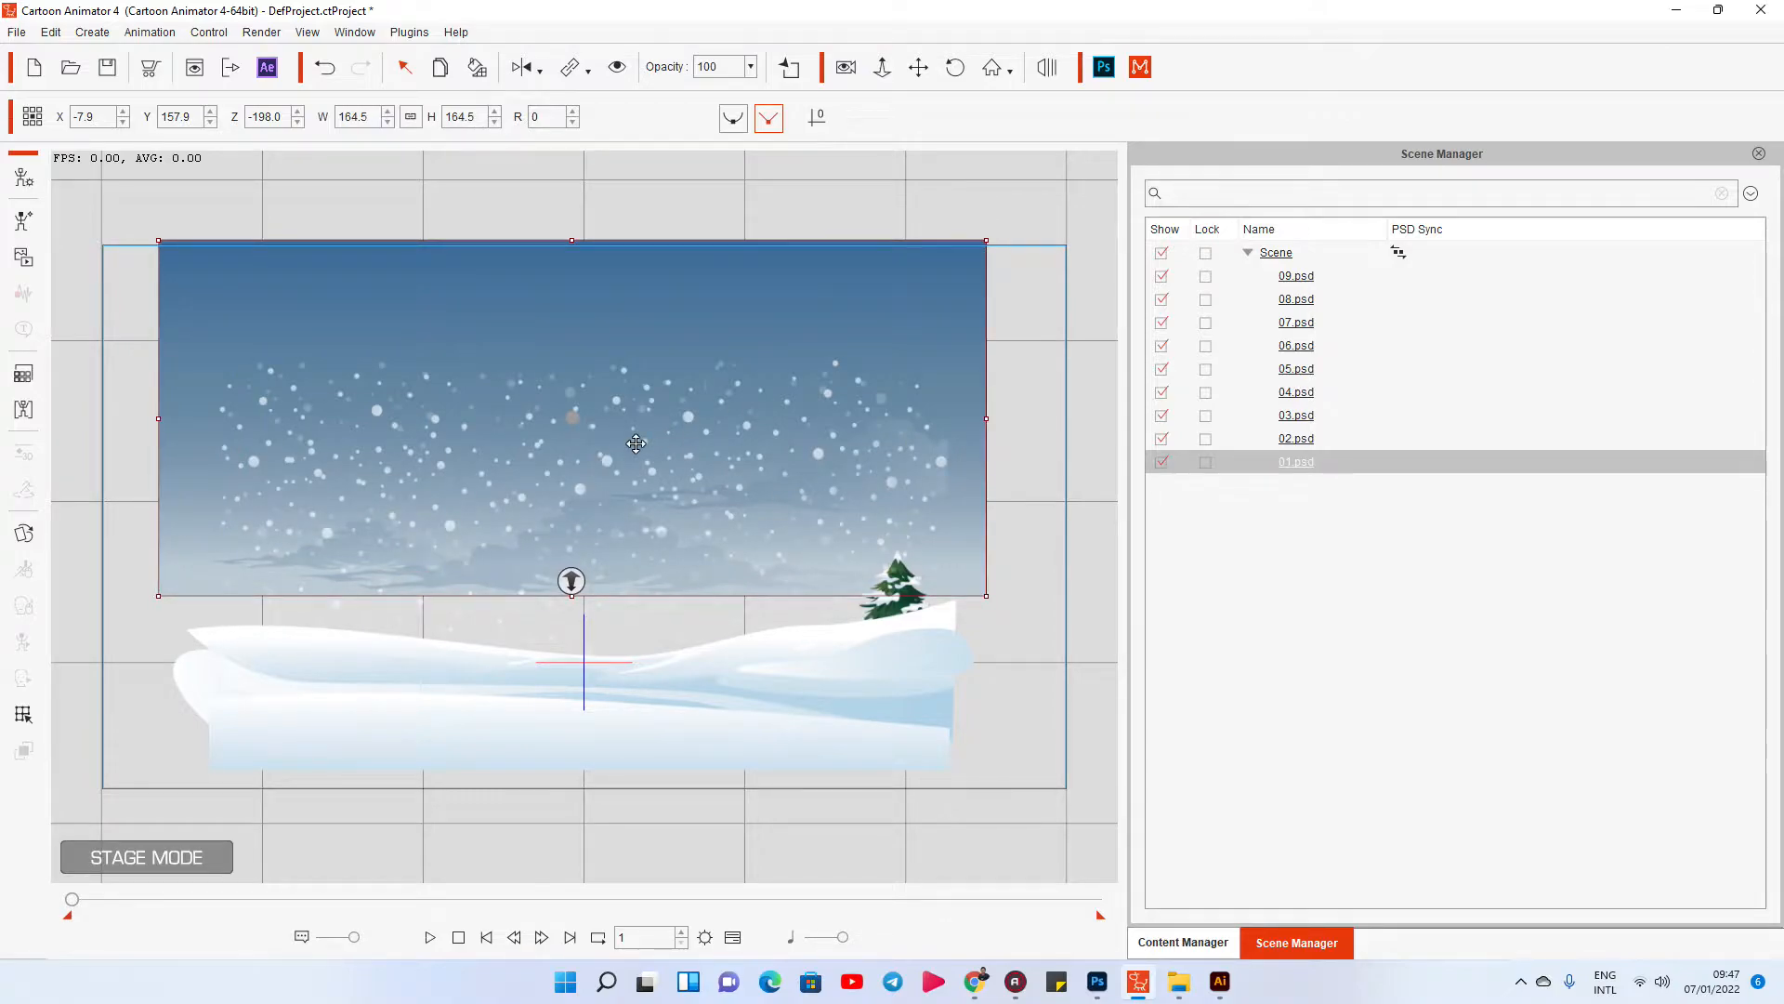
Switch to the 3D view and push the cloud layer 02.psd back to about Z -139, between the hills and the sky.
click(1048, 67)
drag(886, 270, 805, 351)
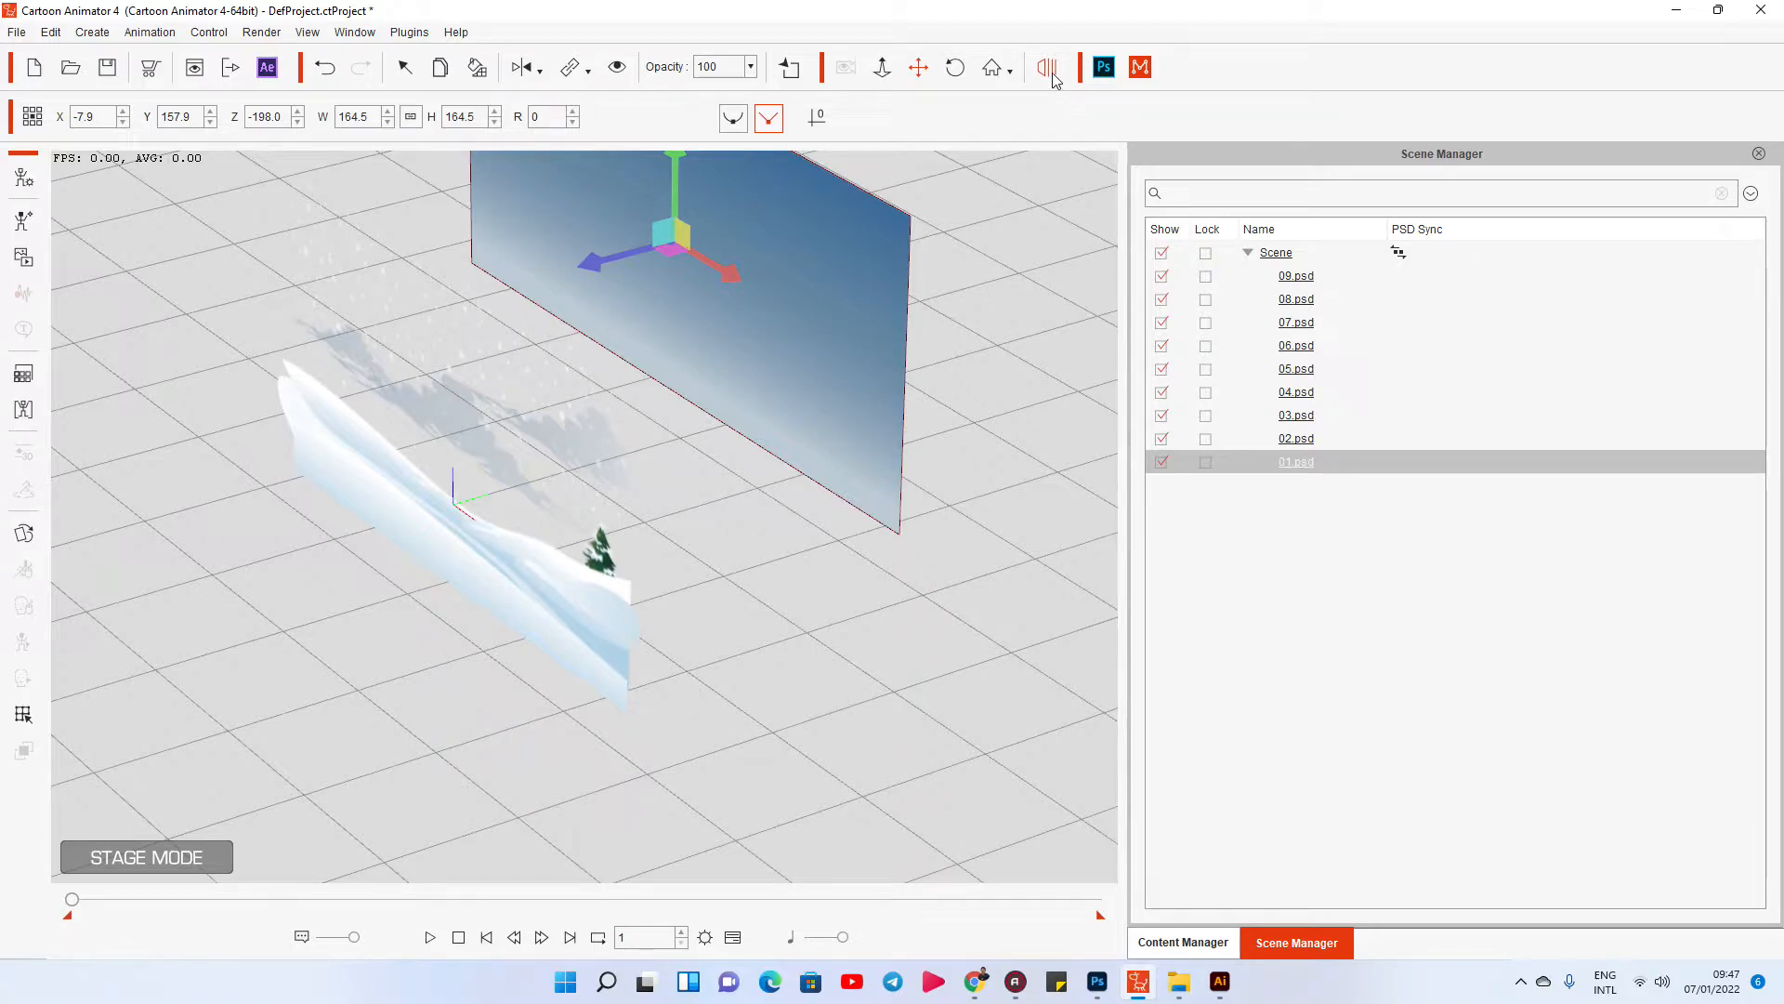
click(499, 440)
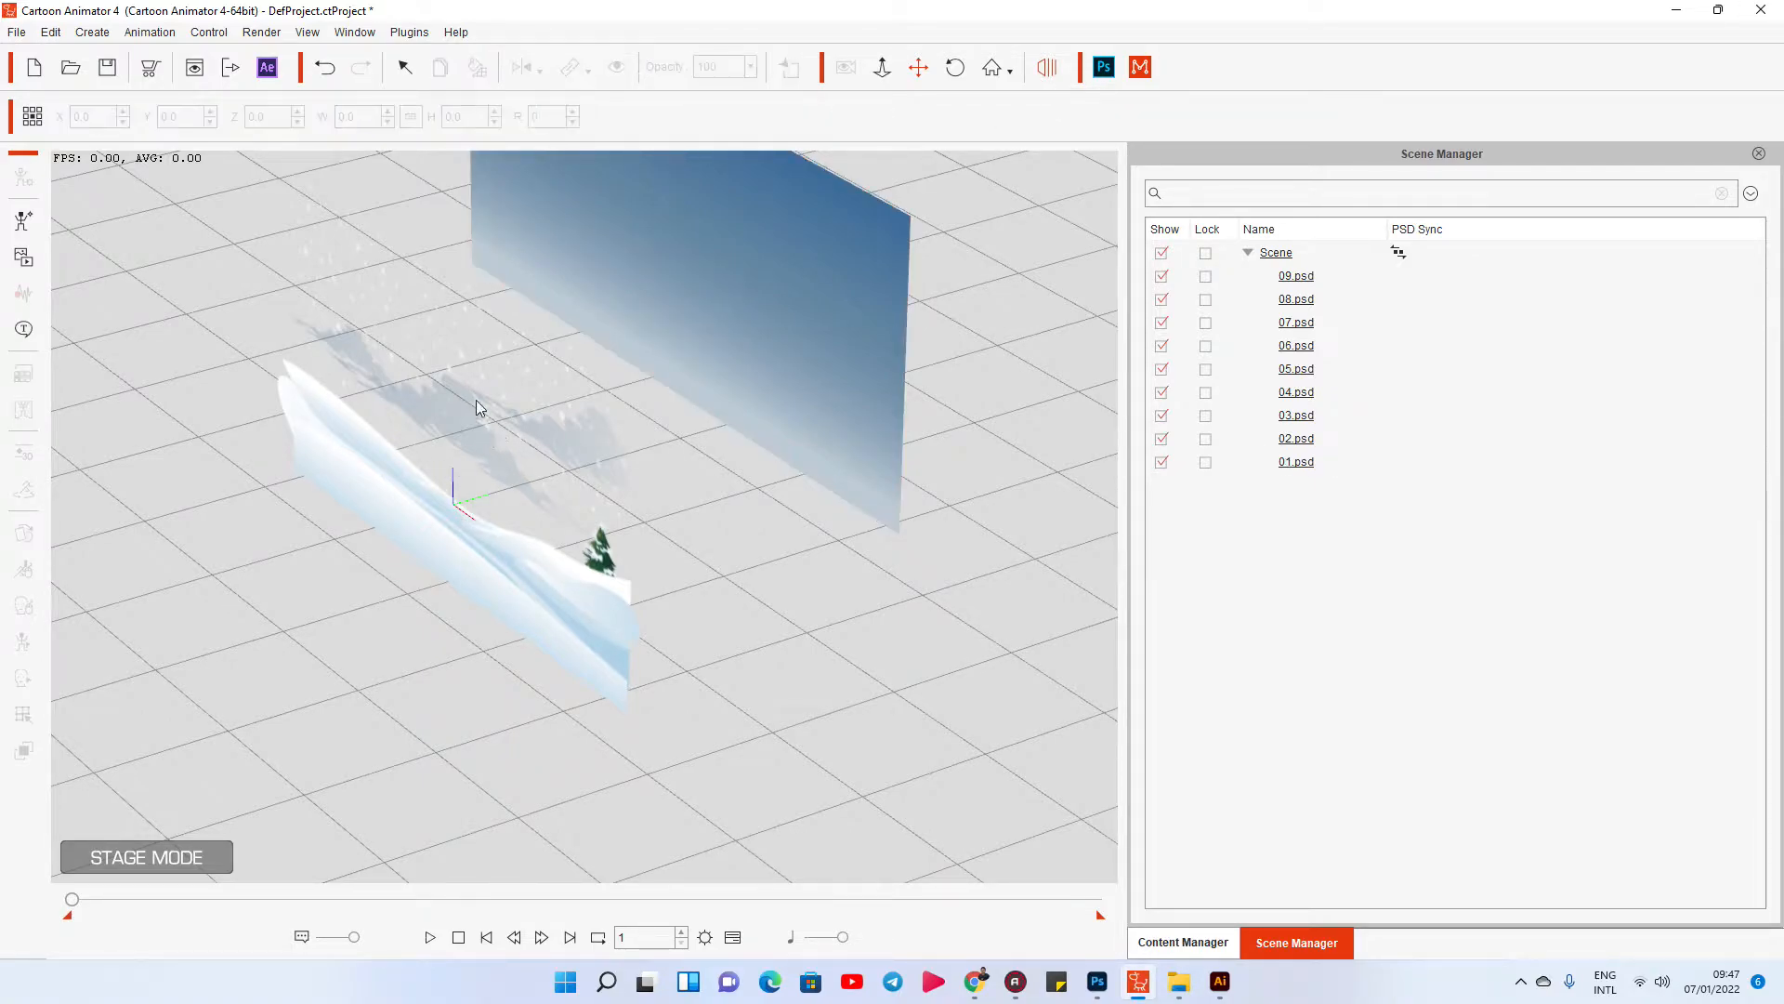
click(482, 409)
drag(399, 388, 533, 332)
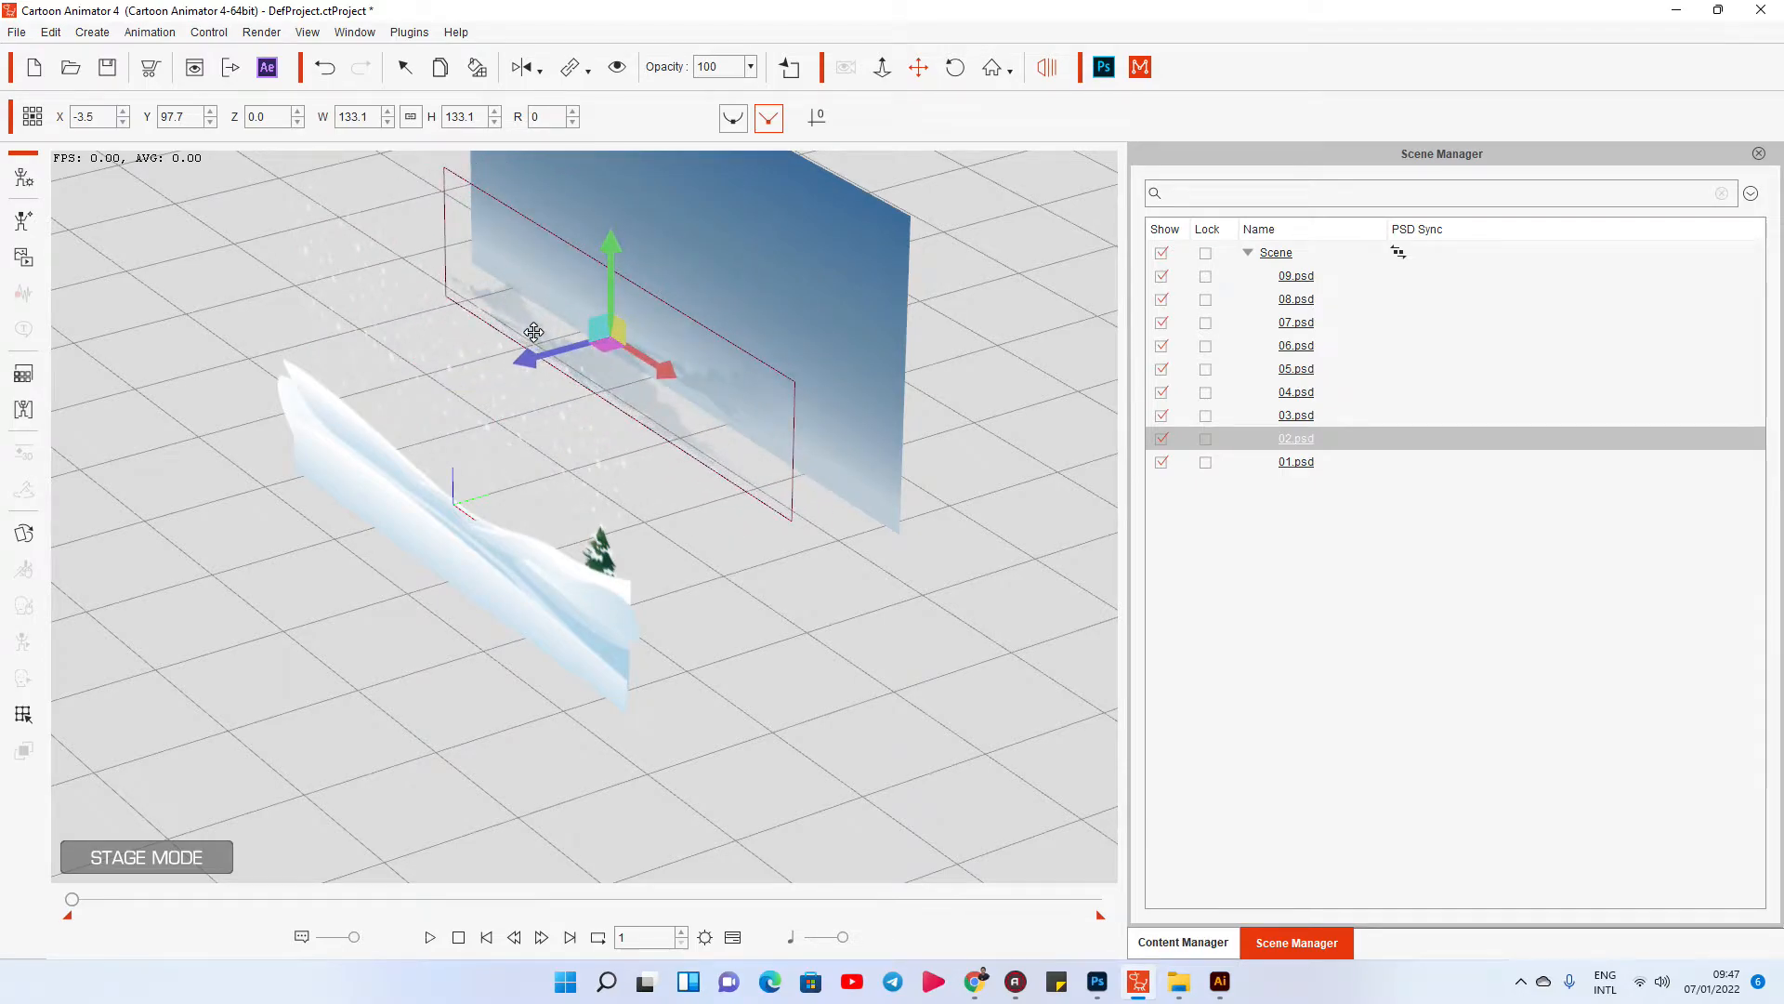
Push the snowfall layer 07.psd back to about Z -183 and the snowfall layer 06.psd back to about Z -50.
click(460, 358)
click(466, 357)
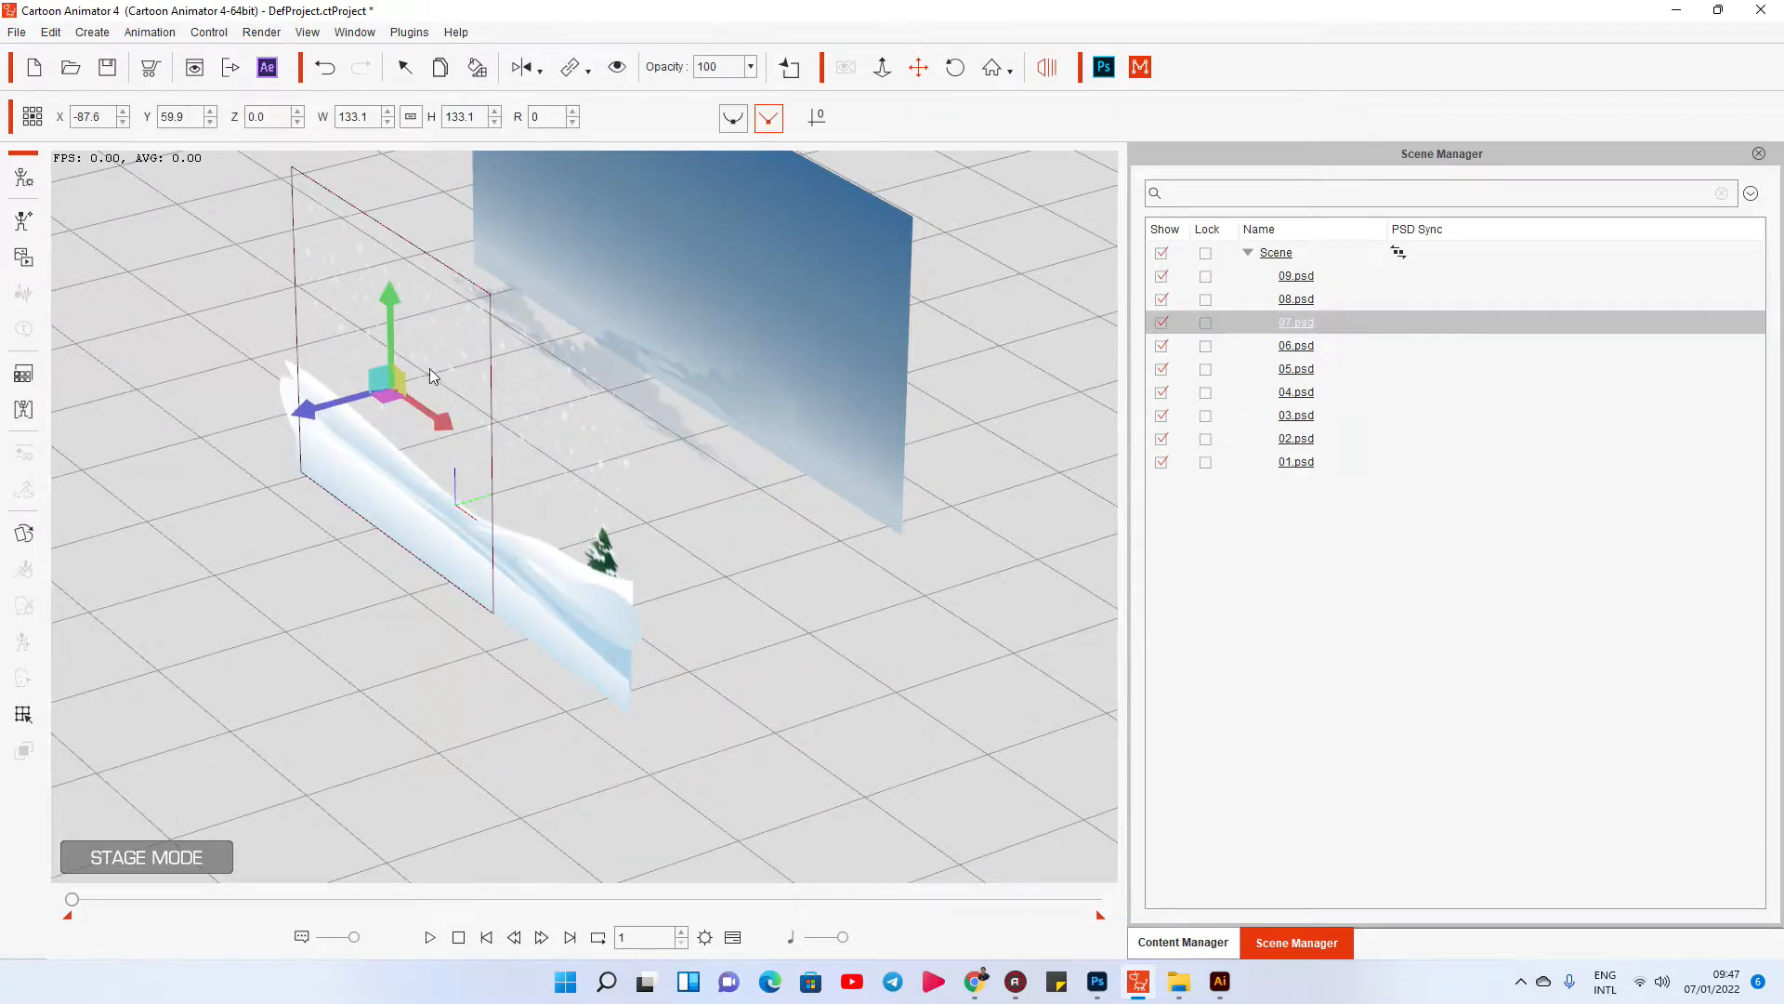
drag(320, 407, 525, 335)
click(479, 383)
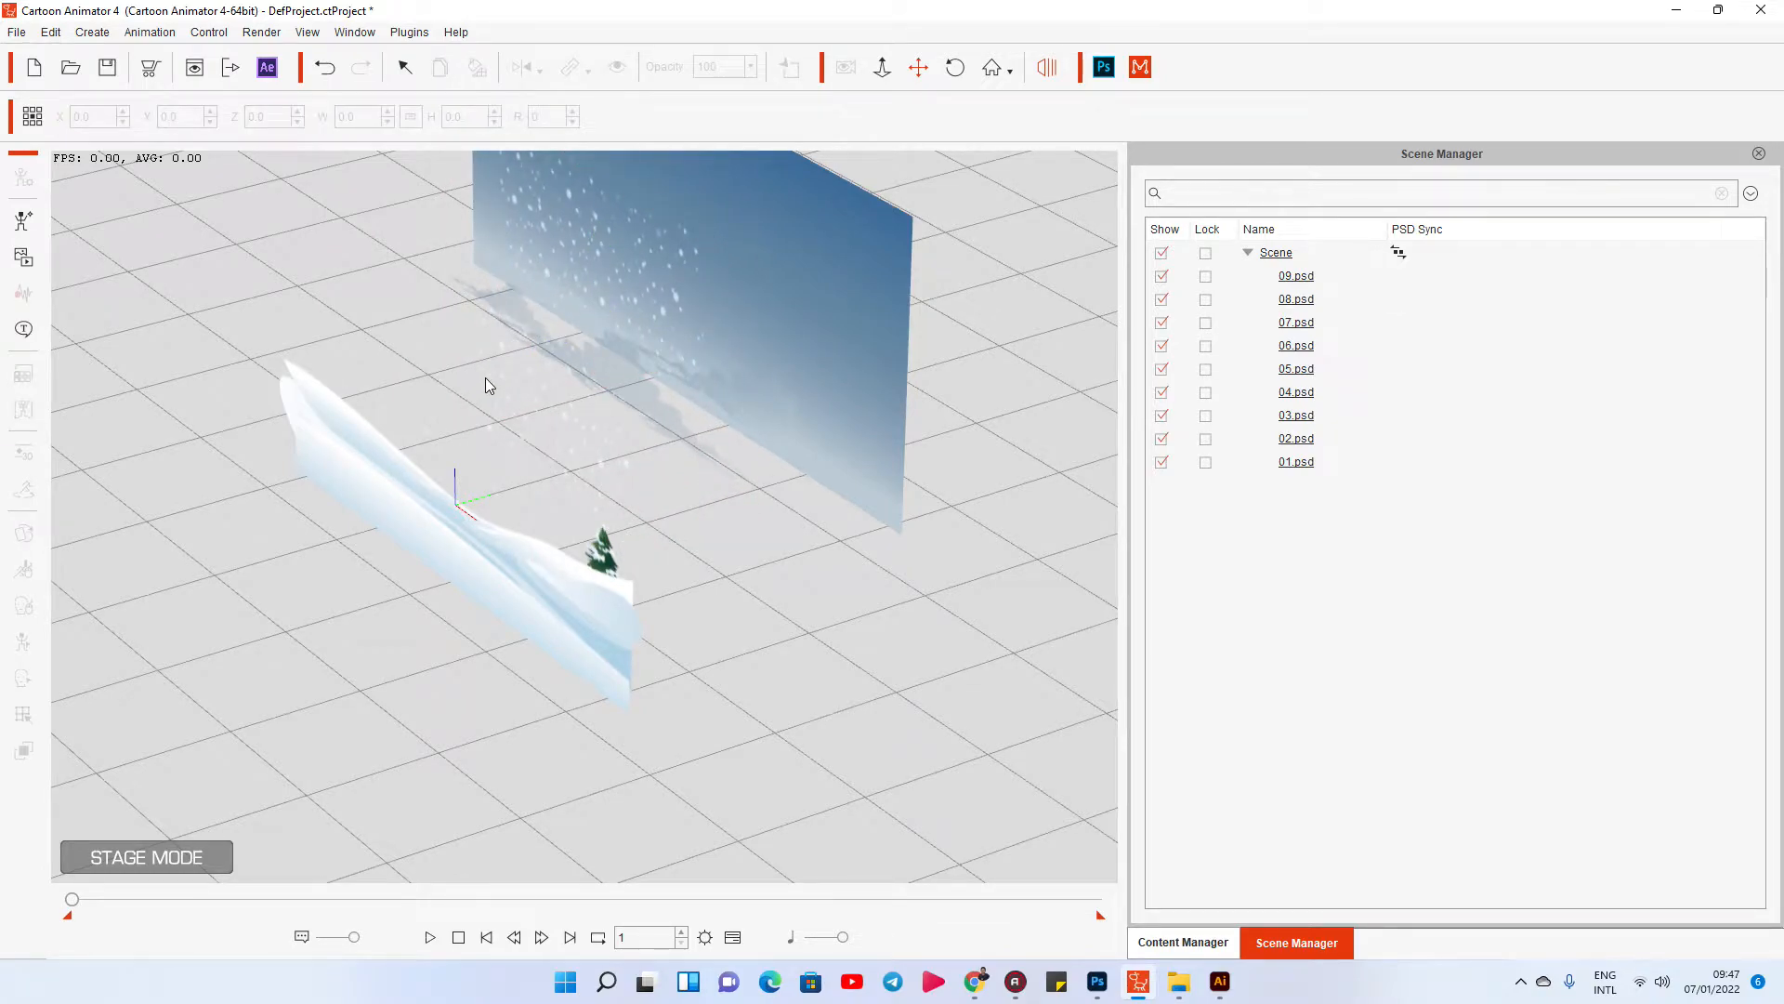
click(485, 379)
drag(465, 520, 644, 370)
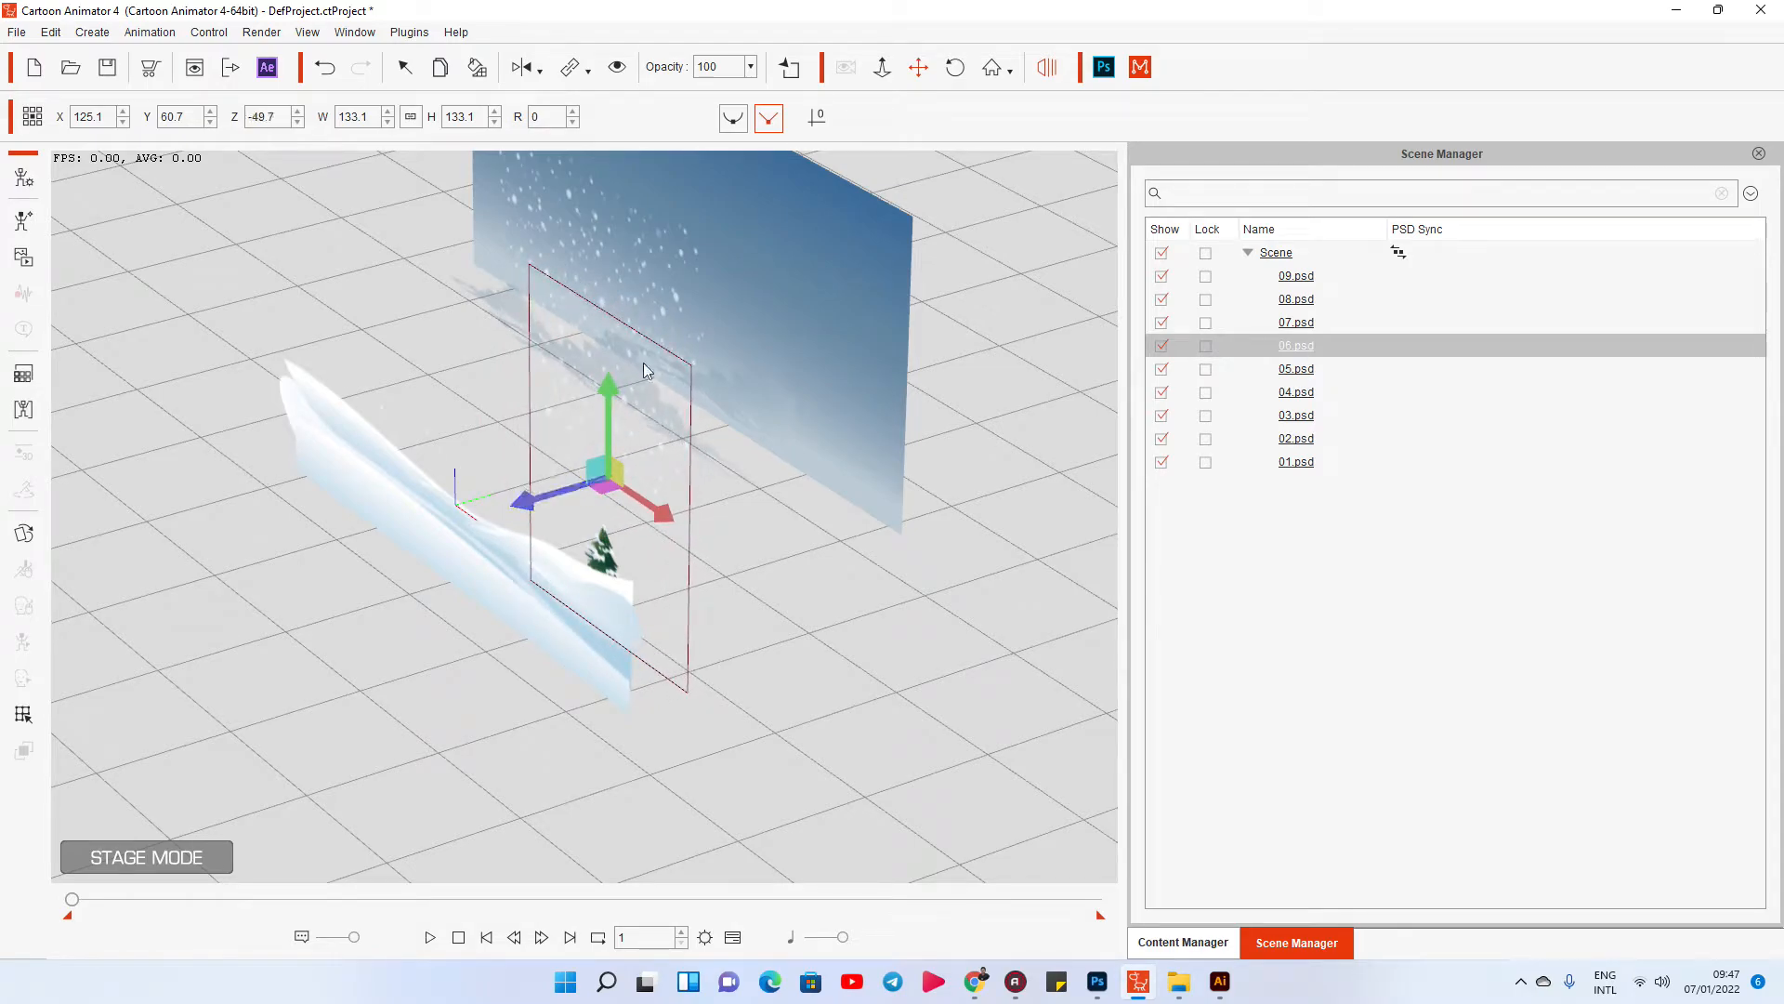
Push the sky layer farther back to about Z -271 and bring the tree layer 09.psd forward in front of the hills.
click(754, 246)
drag(595, 260, 676, 240)
click(496, 518)
click(605, 550)
drag(572, 592, 507, 599)
Push the hill layer 04.psd back behind the front hill, and the snow strip 03.psd back to about Z -89.
click(502, 606)
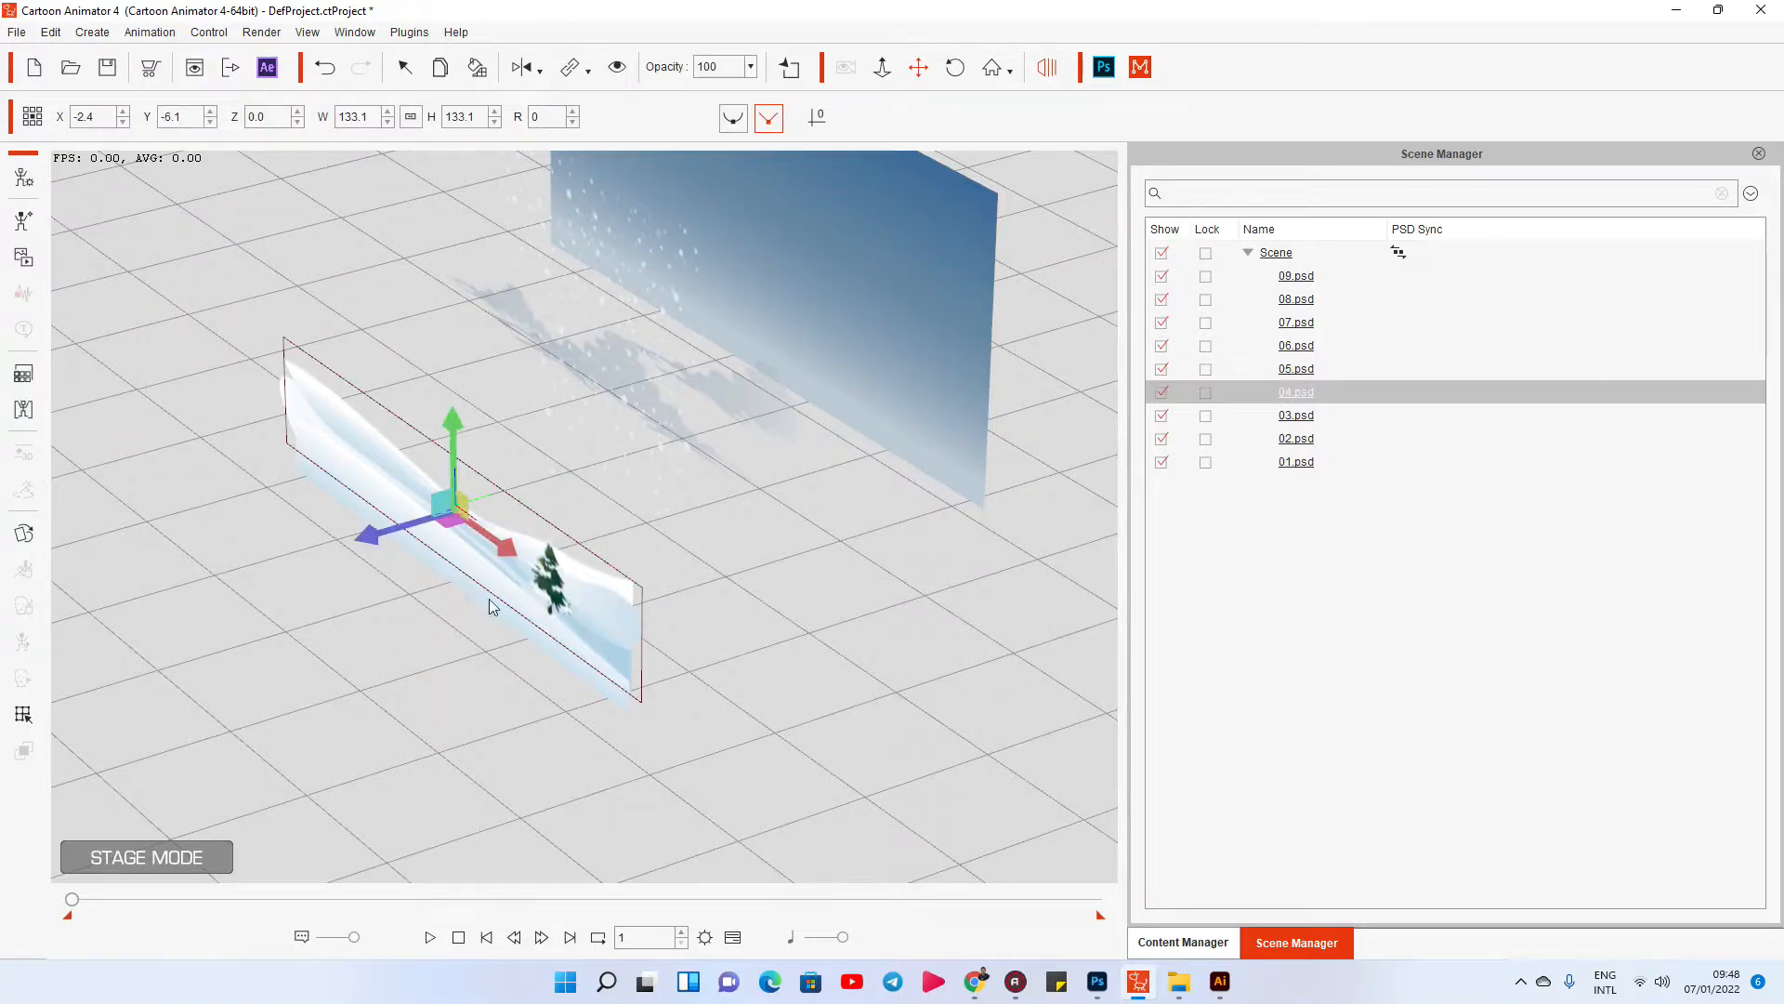
drag(390, 547, 458, 507)
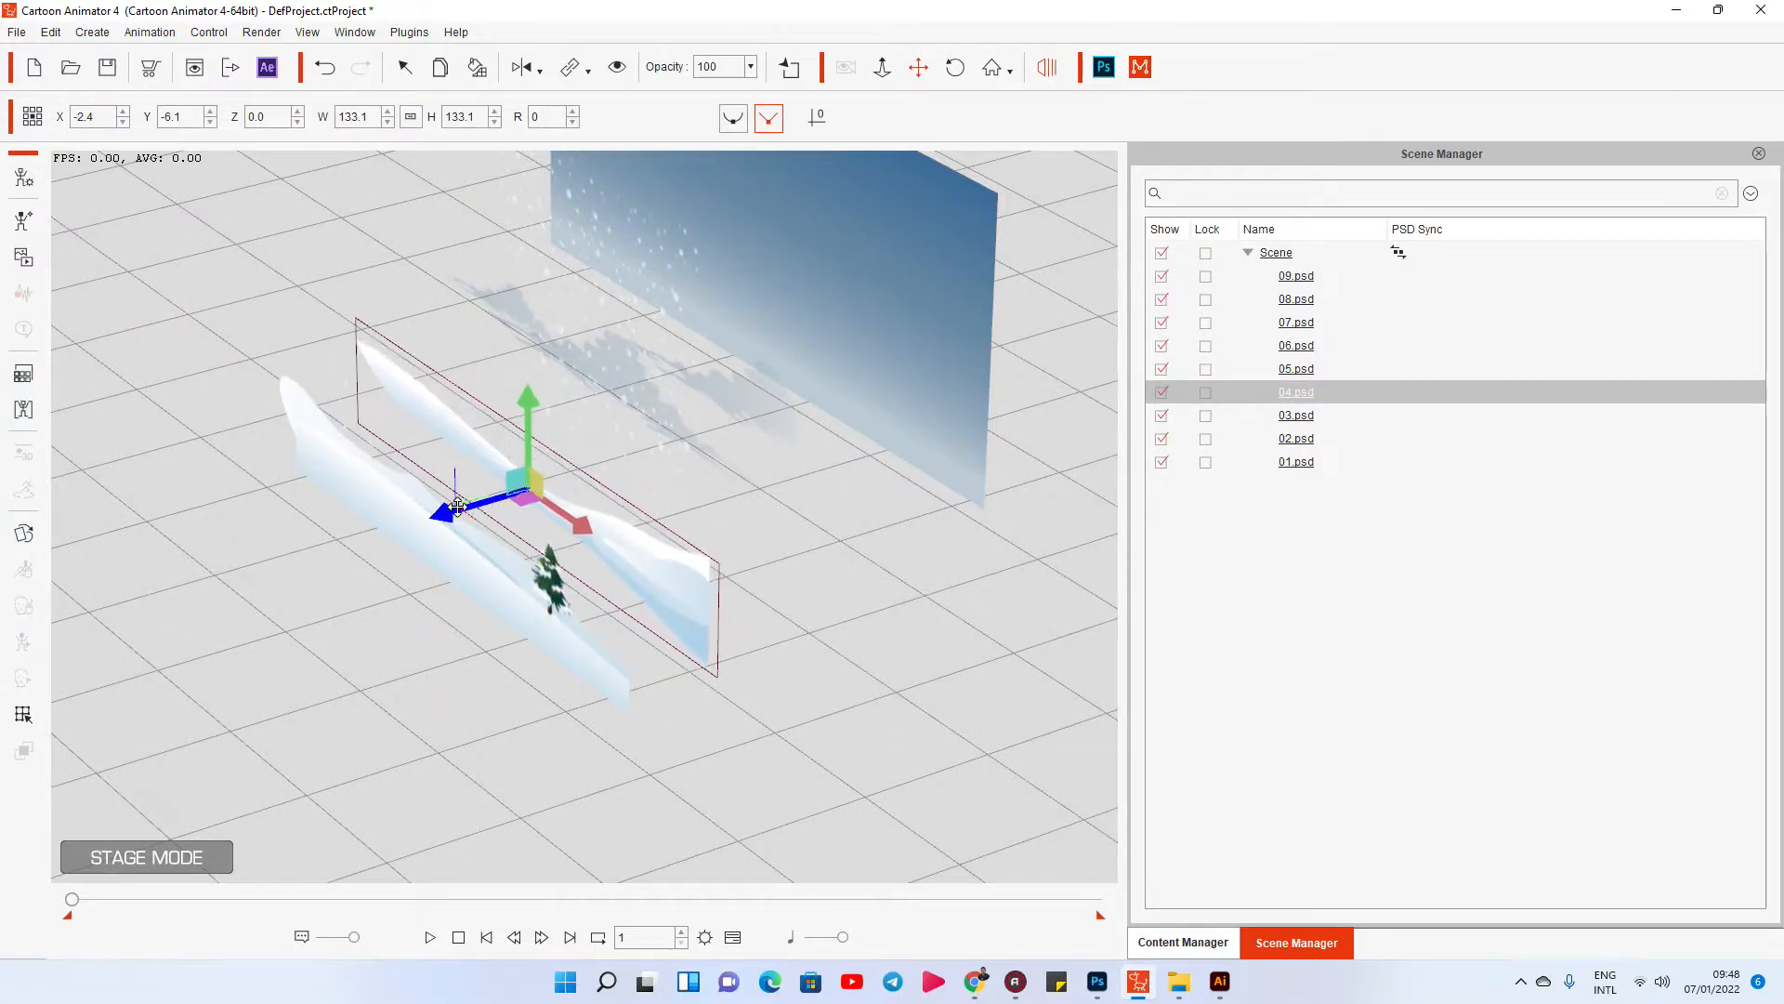
click(474, 581)
drag(368, 587, 470, 559)
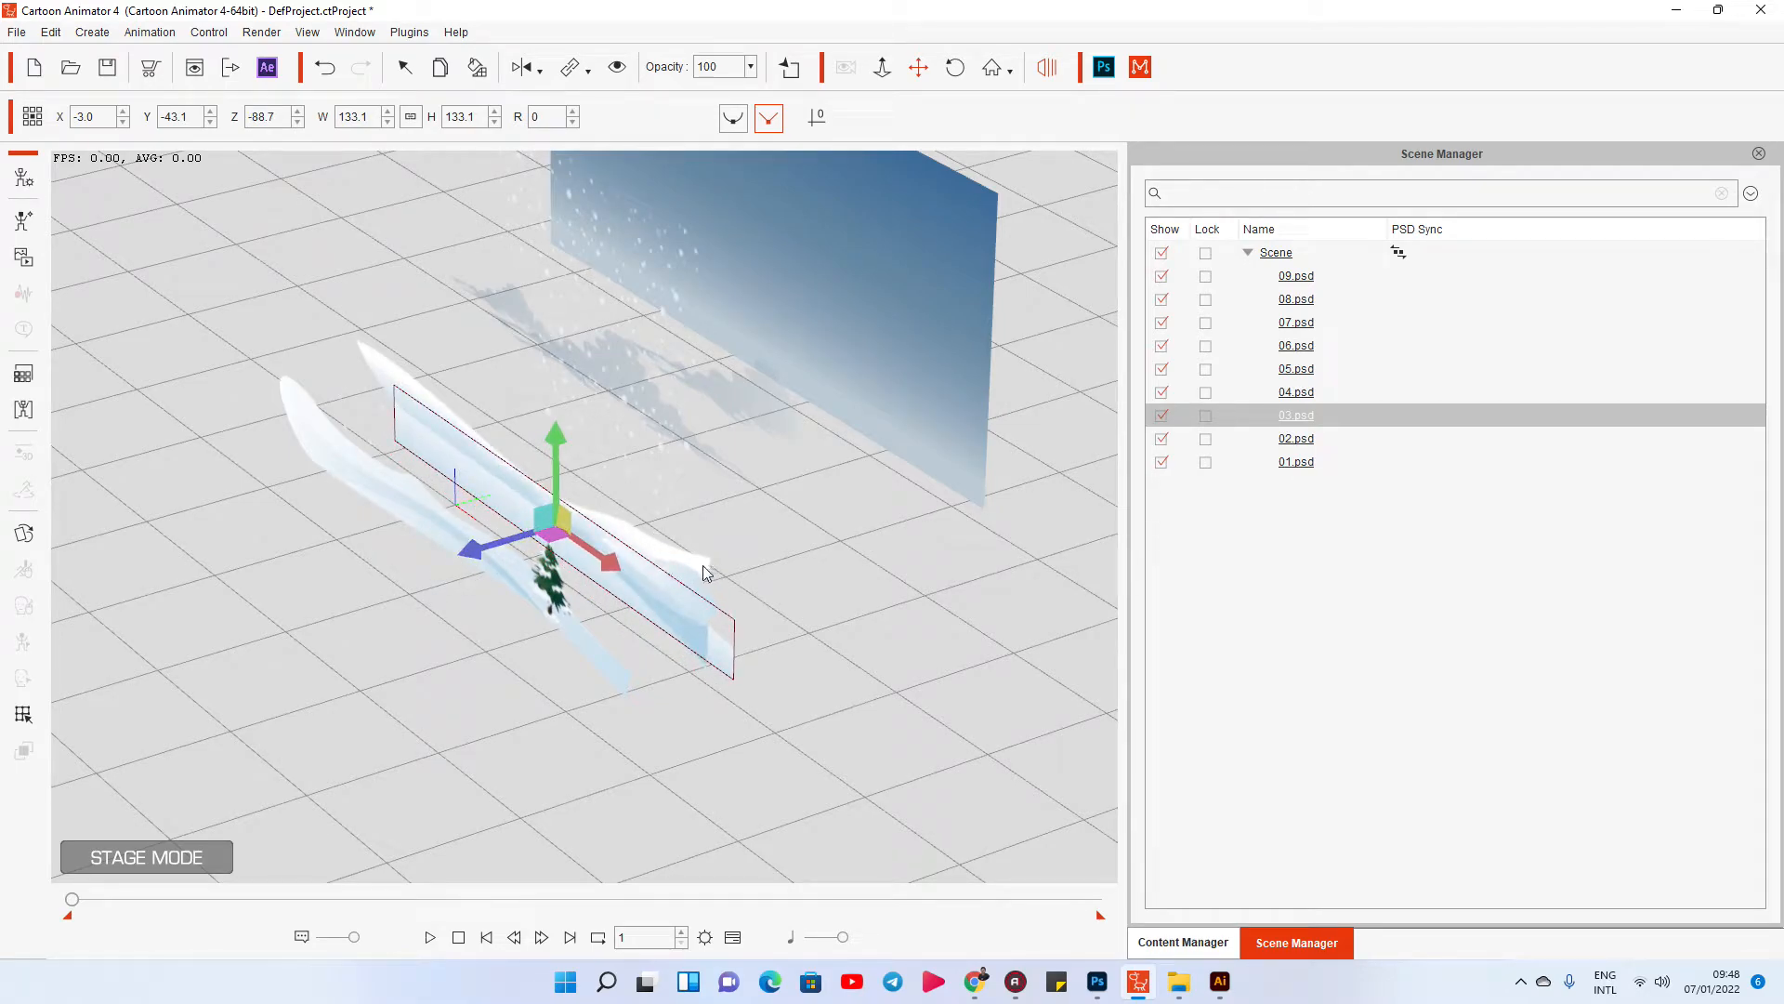
Adjust the layer depths to about Z 16.5 for hill 05.psd, Z -40 for hill 04.psd, and Z 55 for the tree.
click(492, 555)
drag(448, 521, 450, 609)
click(394, 556)
click(553, 576)
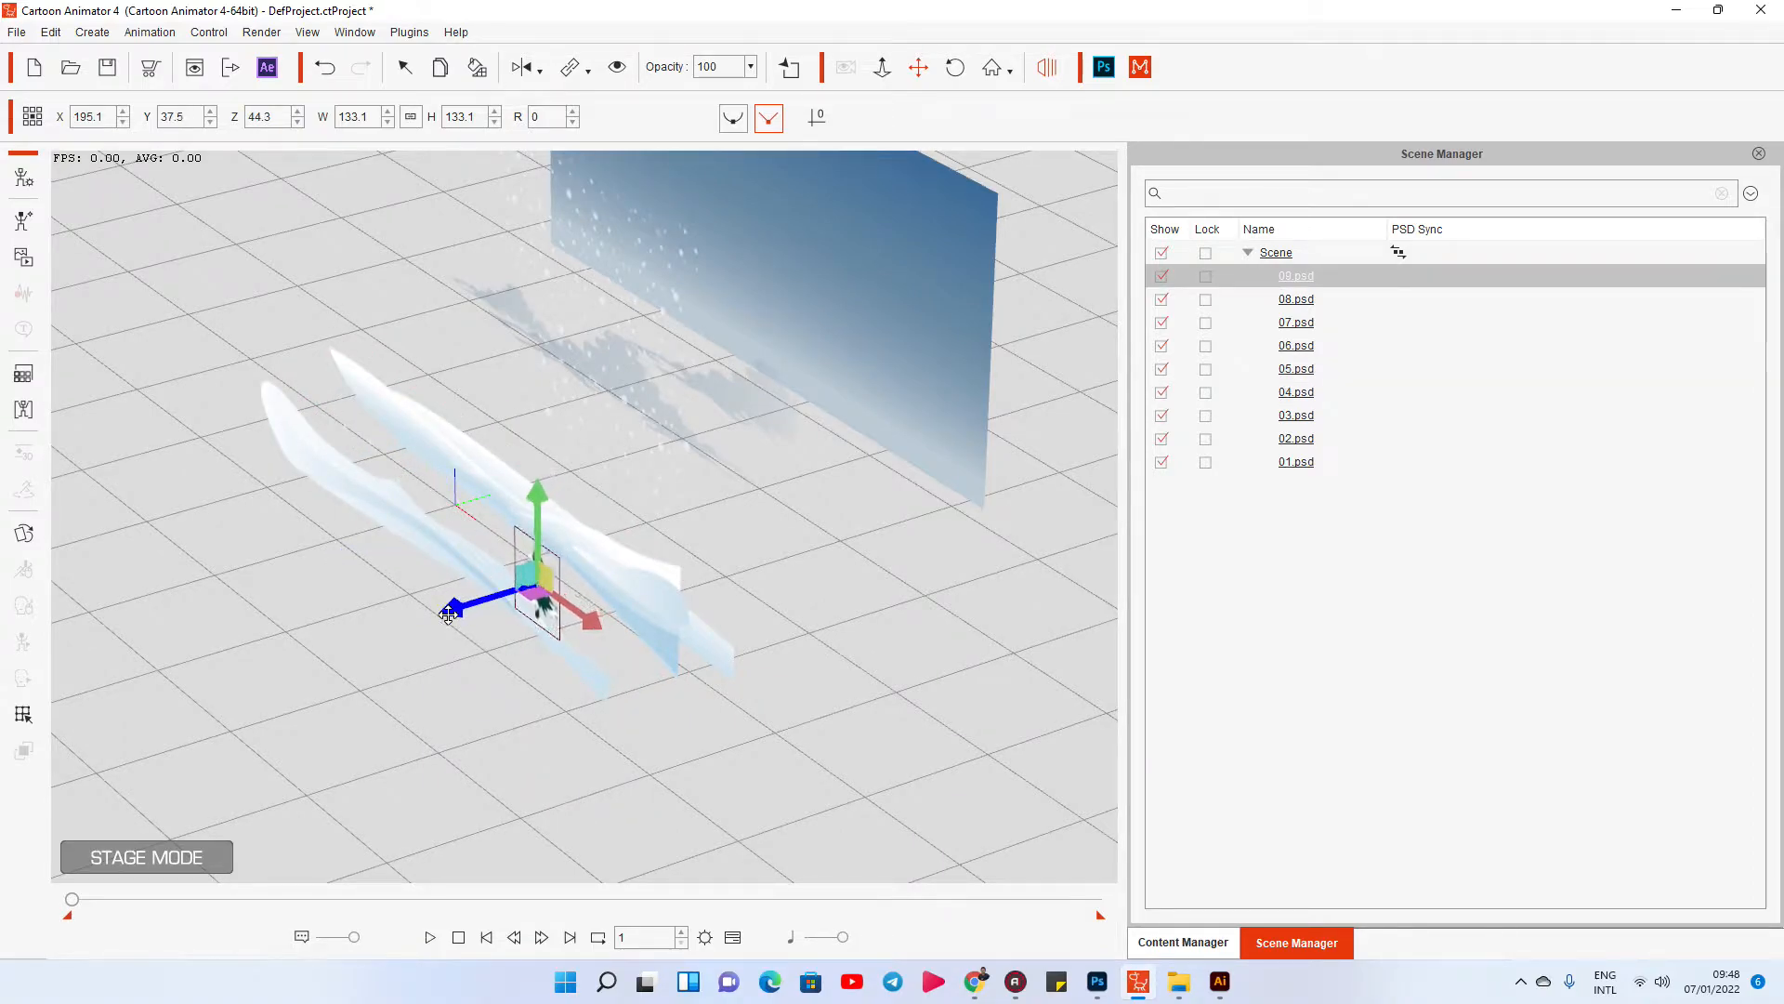
Return to the flat front view, enlarge the sky layer to about 230, and lower it to about Y 118.
click(1050, 67)
drag(695, 600, 750, 570)
scroll(749, 569, up, 2)
drag(741, 428, 730, 459)
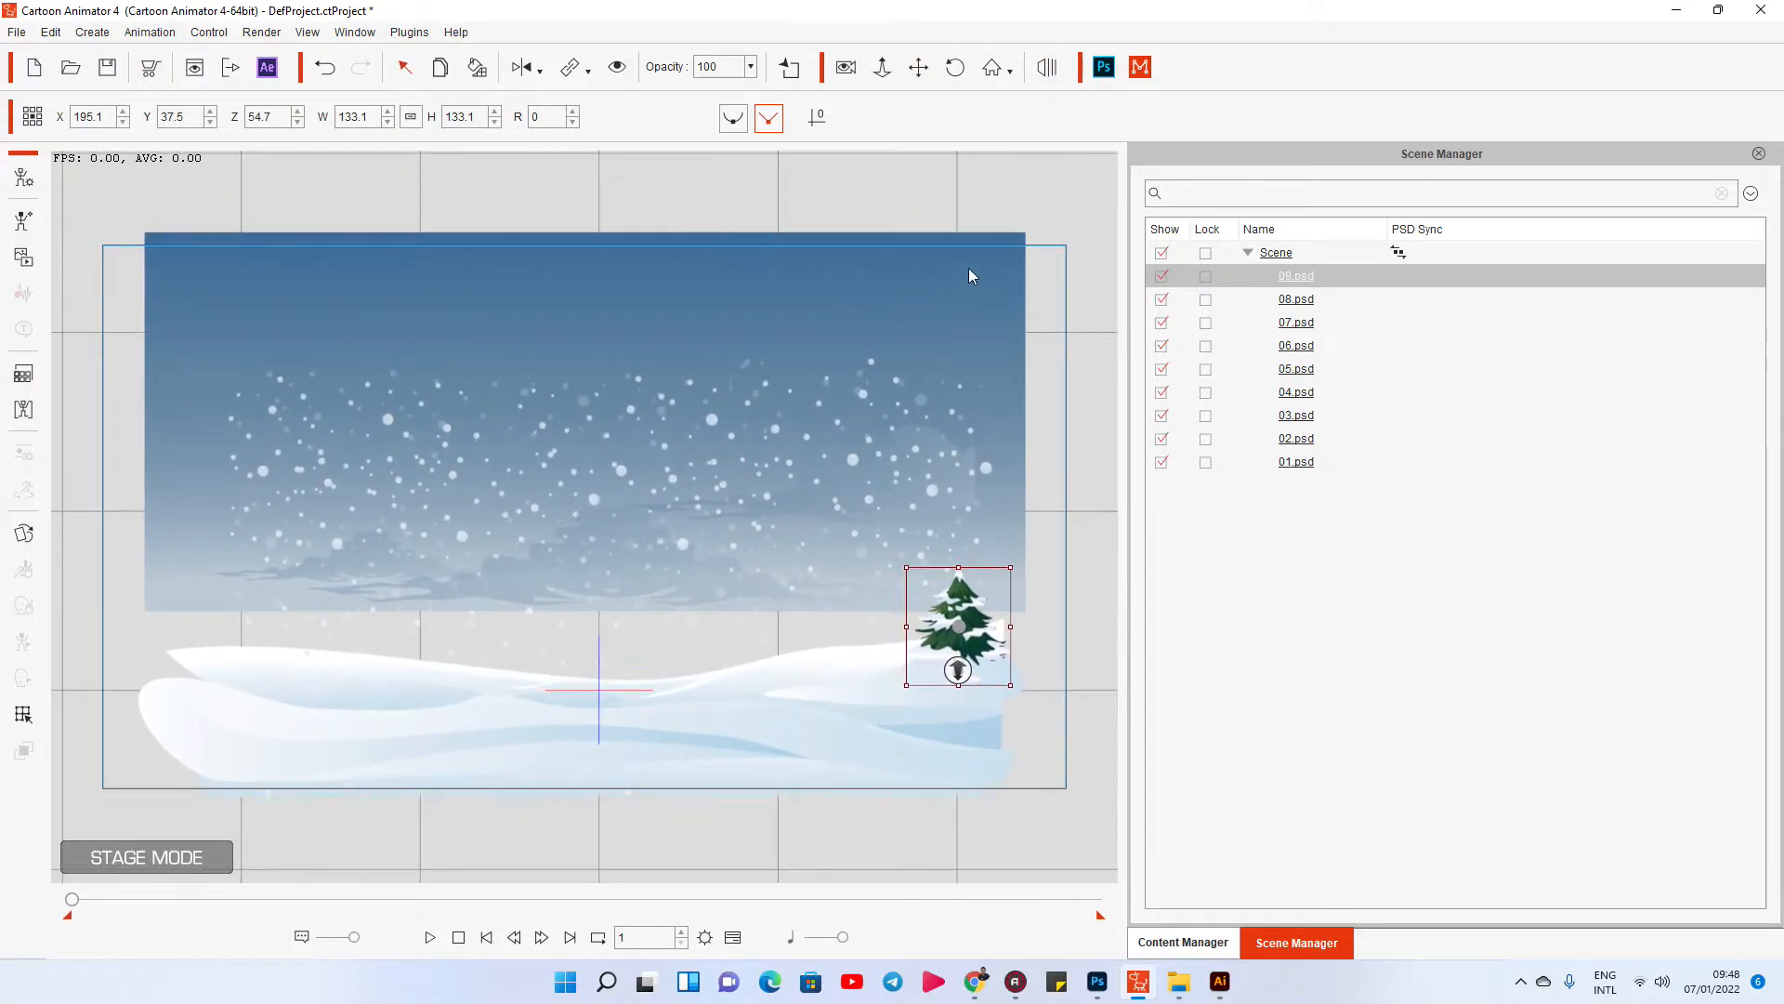
click(961, 275)
drag(148, 607, 2, 741)
drag(644, 214, 640, 271)
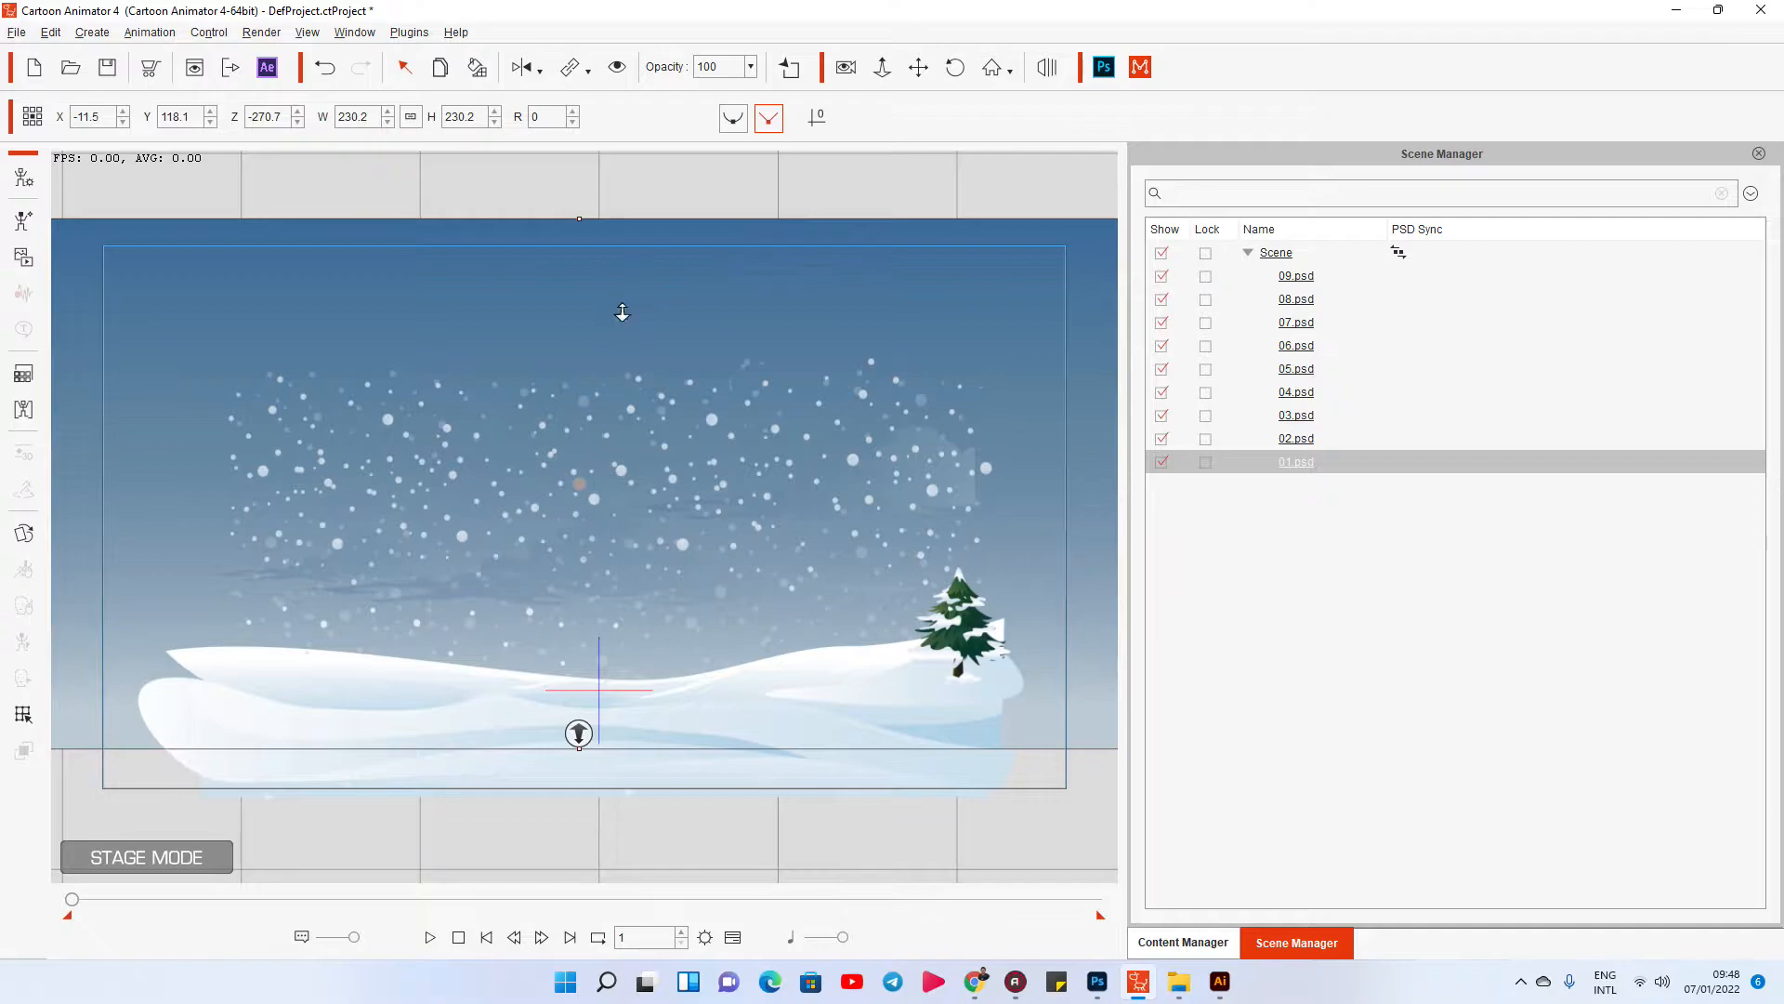
Enlarge the sky layer to about 282, and narrow its width to about 172 so it frames the hills.
scroll(617, 298, down, 3)
drag(205, 661, 134, 707)
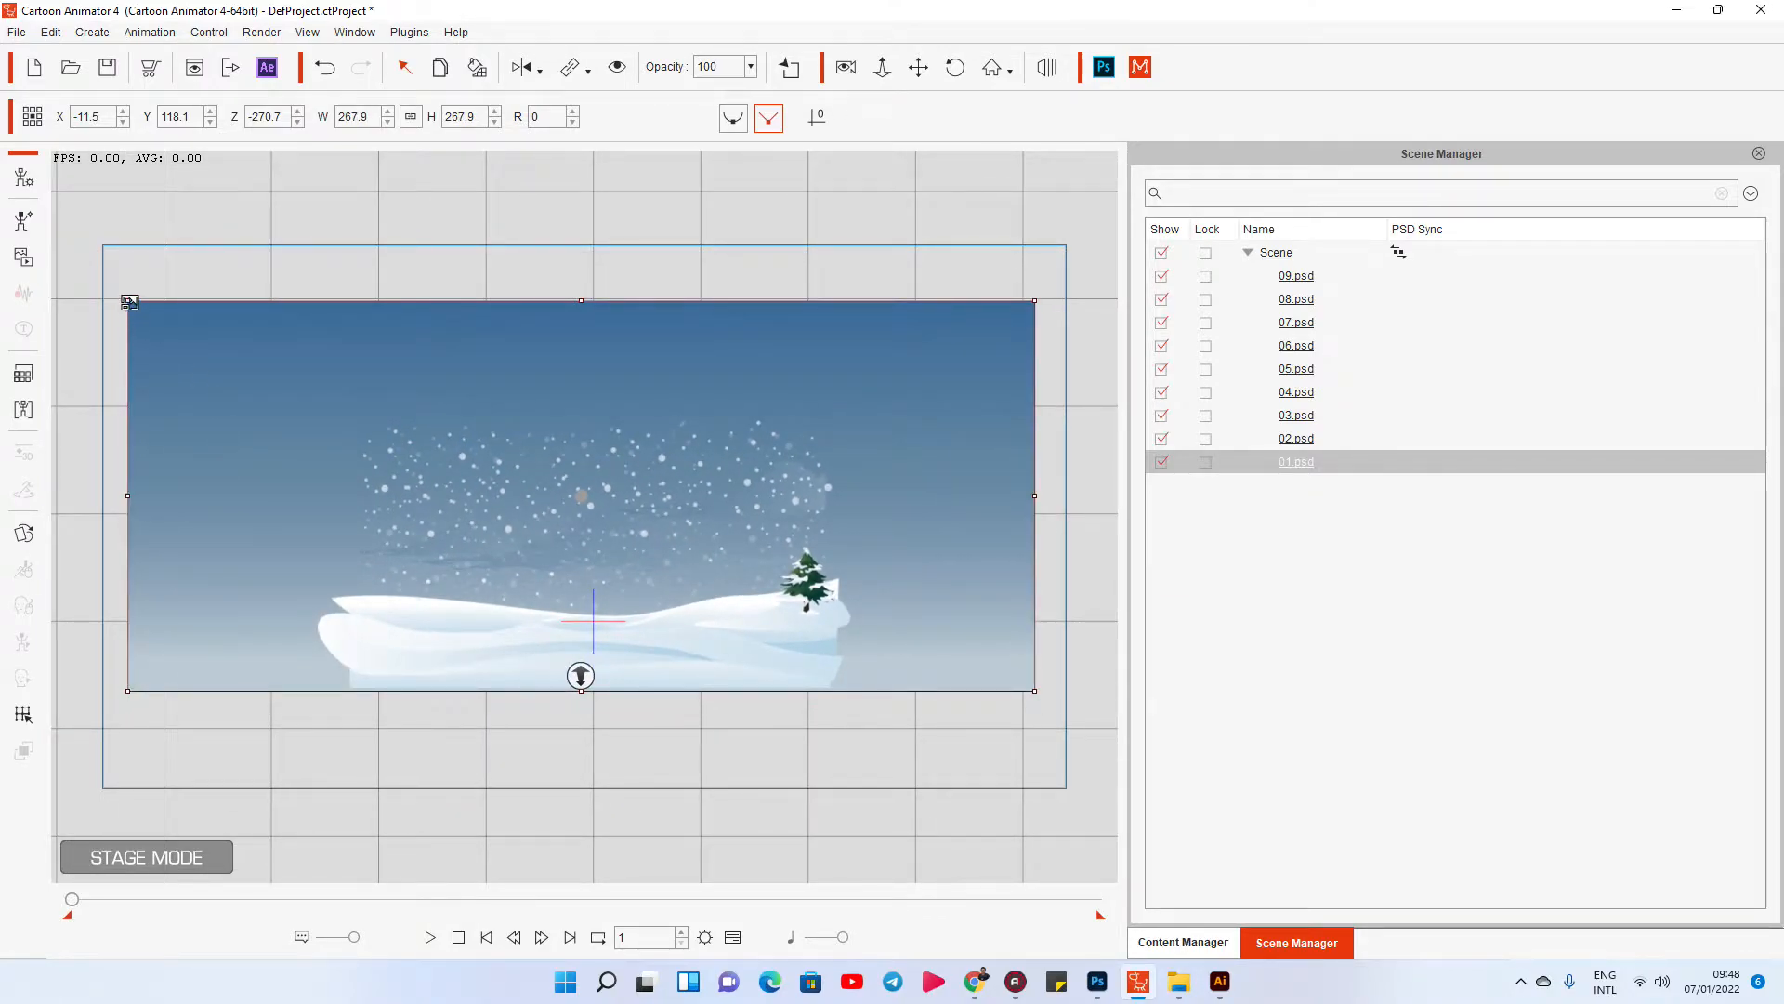
drag(130, 299, 108, 280)
scroll(650, 609, up, 2)
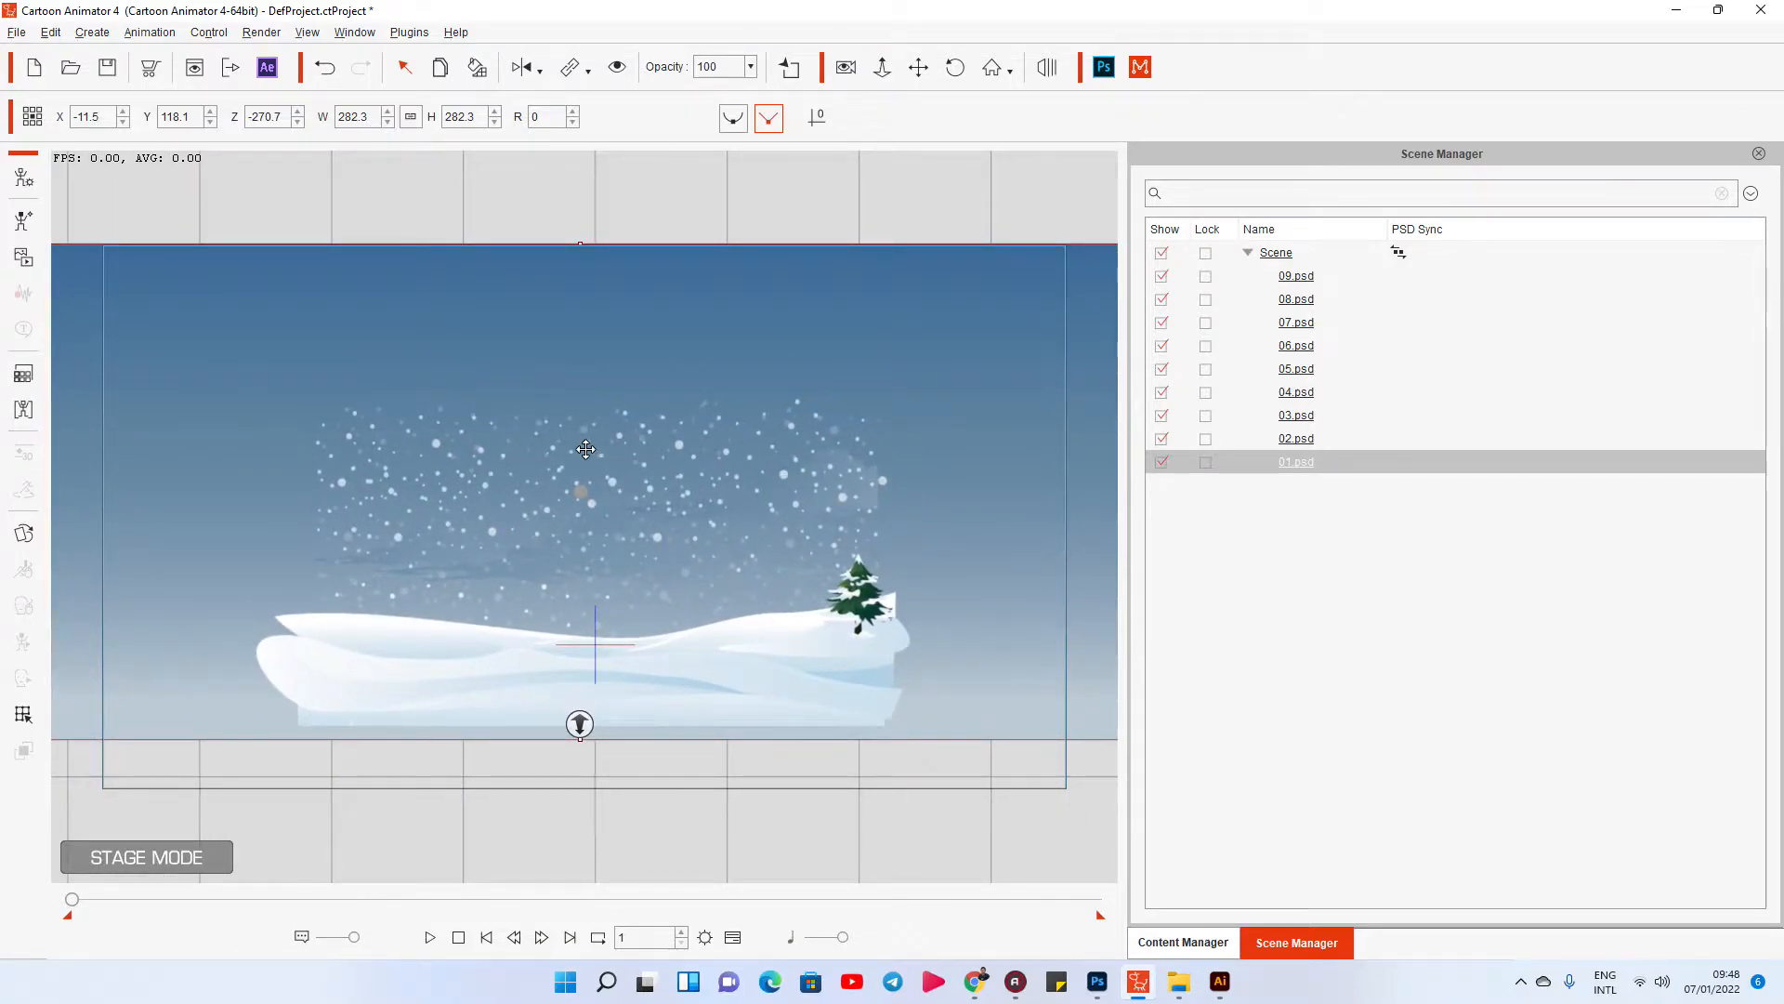
scroll(585, 448, down, 1)
drag(1056, 496, 870, 495)
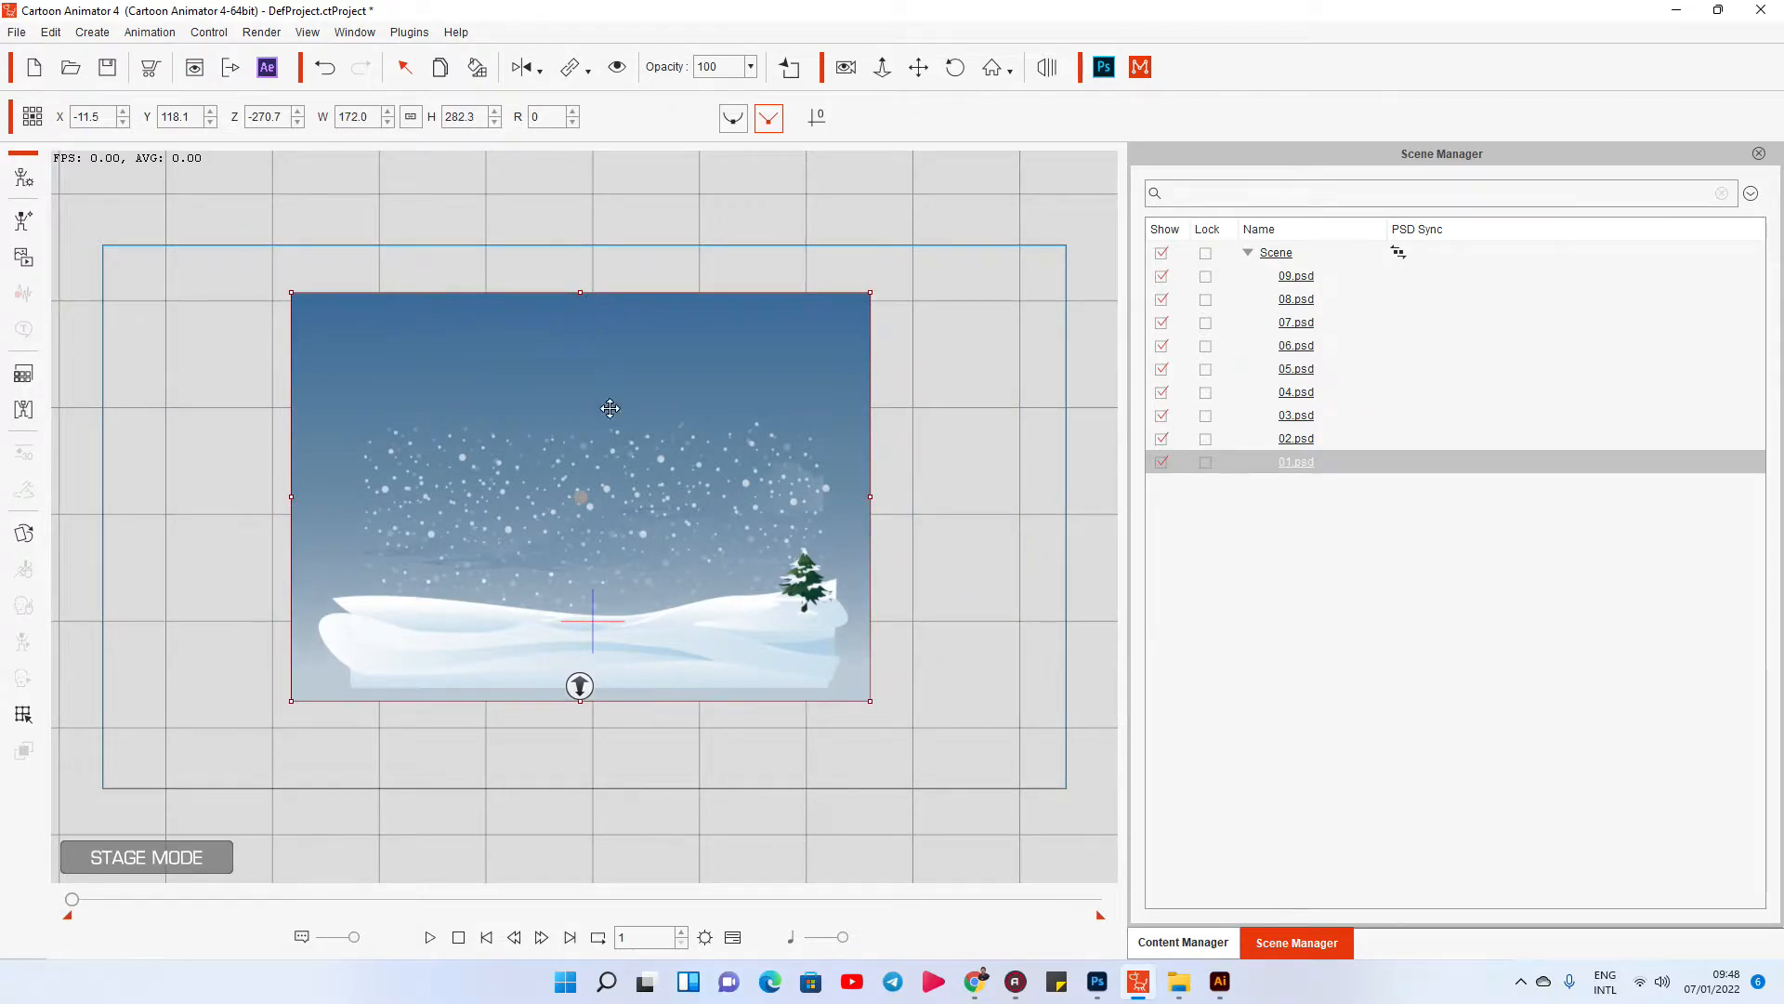
scroll(604, 391, up, 2)
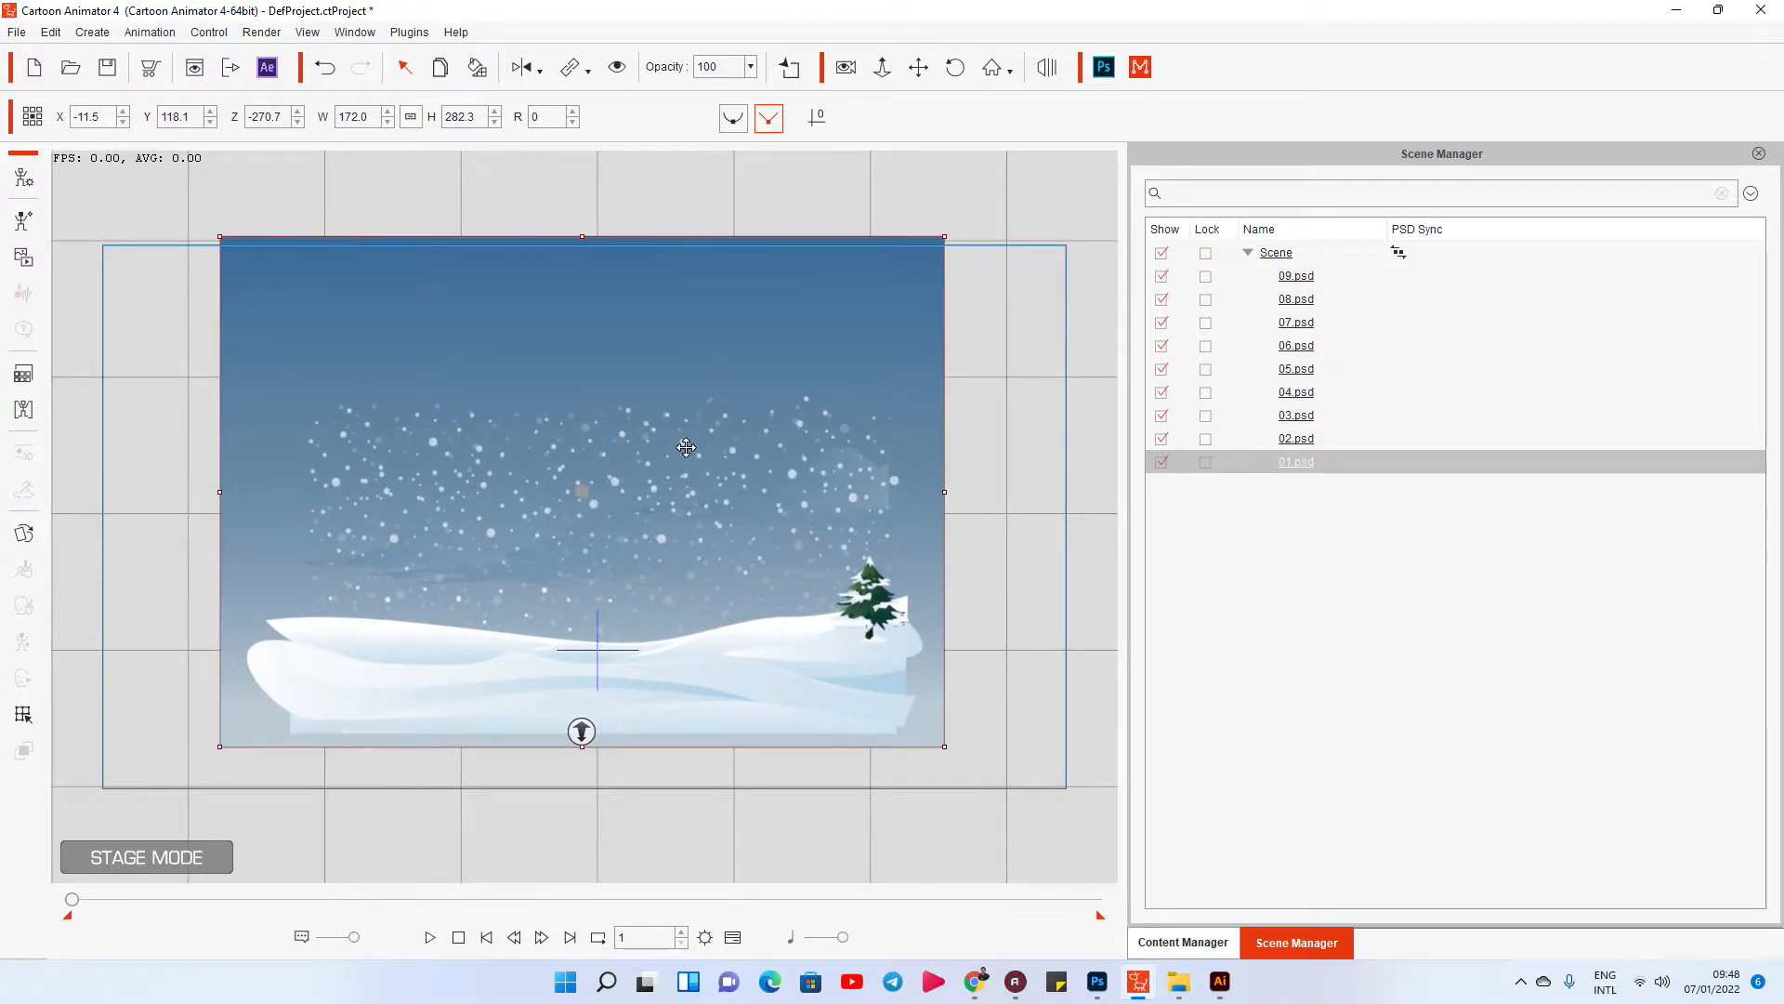
Enlarge the snowfall layer 06.psd to about 193 and place it over the sky at about X 113, Y 114.
click(1076, 456)
drag(682, 443, 595, 302)
drag(763, 413, 739, 385)
drag(568, 272, 547, 246)
Enlarge the snowfall layer 07.psd to about 196 and place it over the sky at about X -115, Y 123.
click(453, 462)
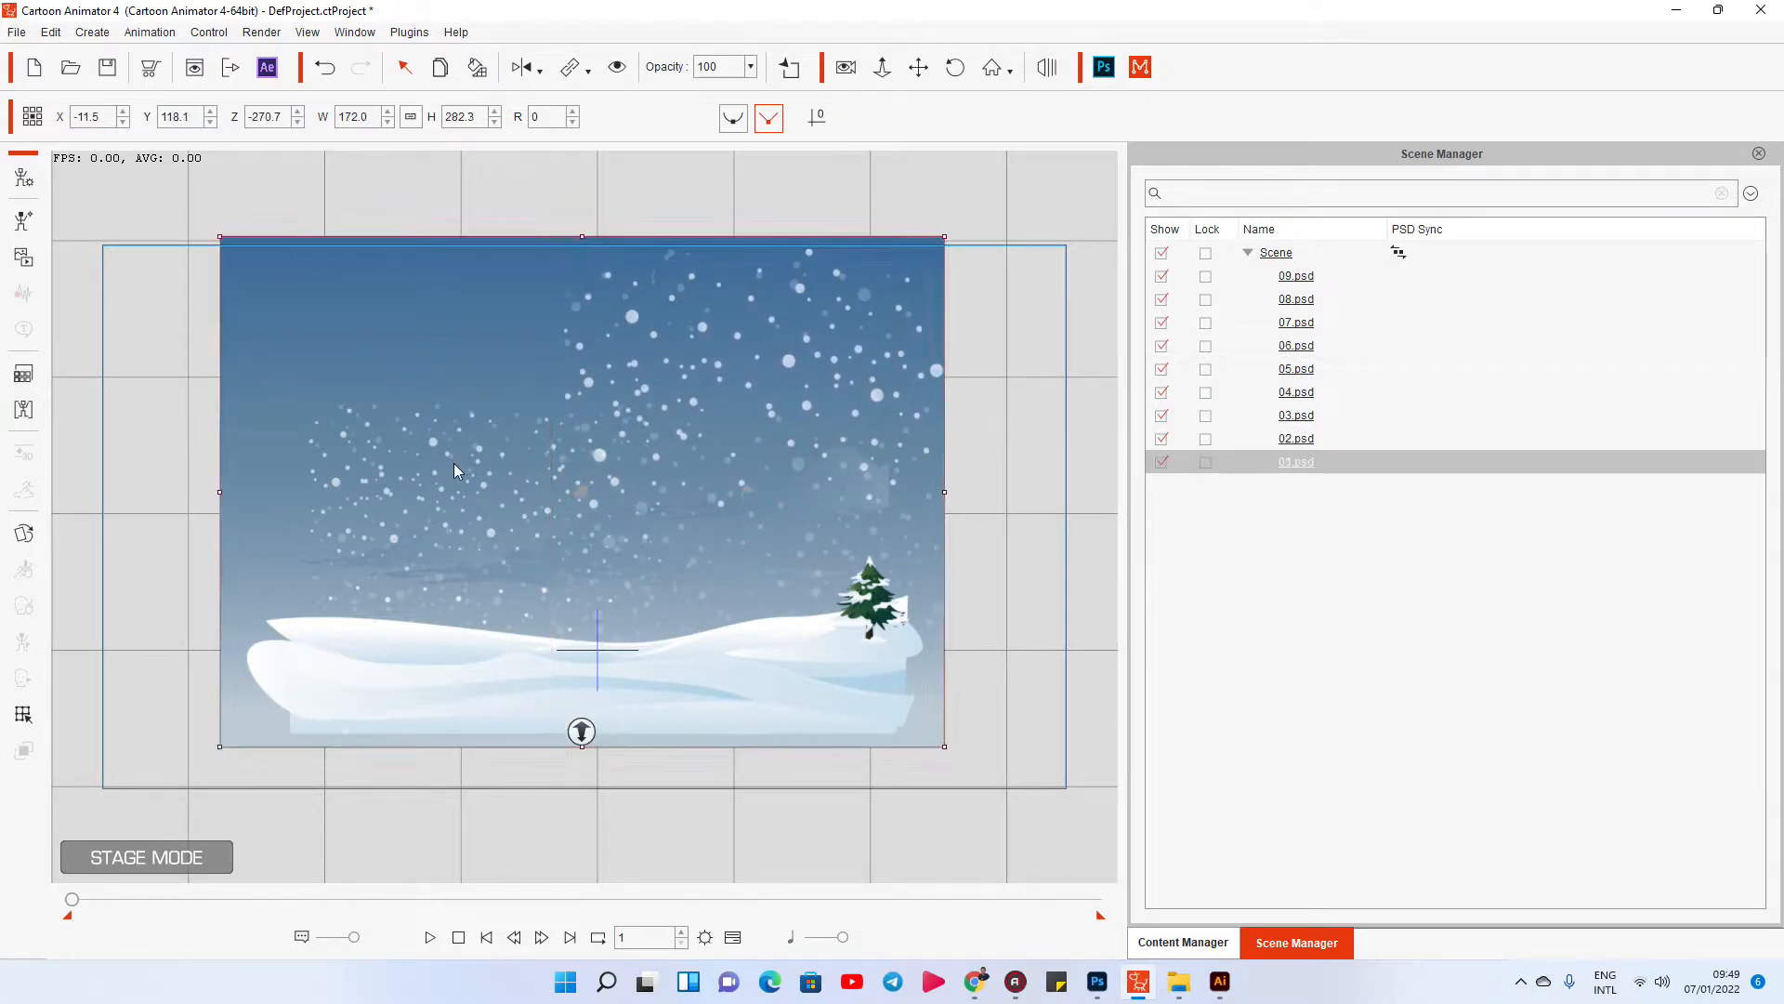
click(435, 443)
drag(306, 397, 227, 331)
drag(500, 442, 464, 359)
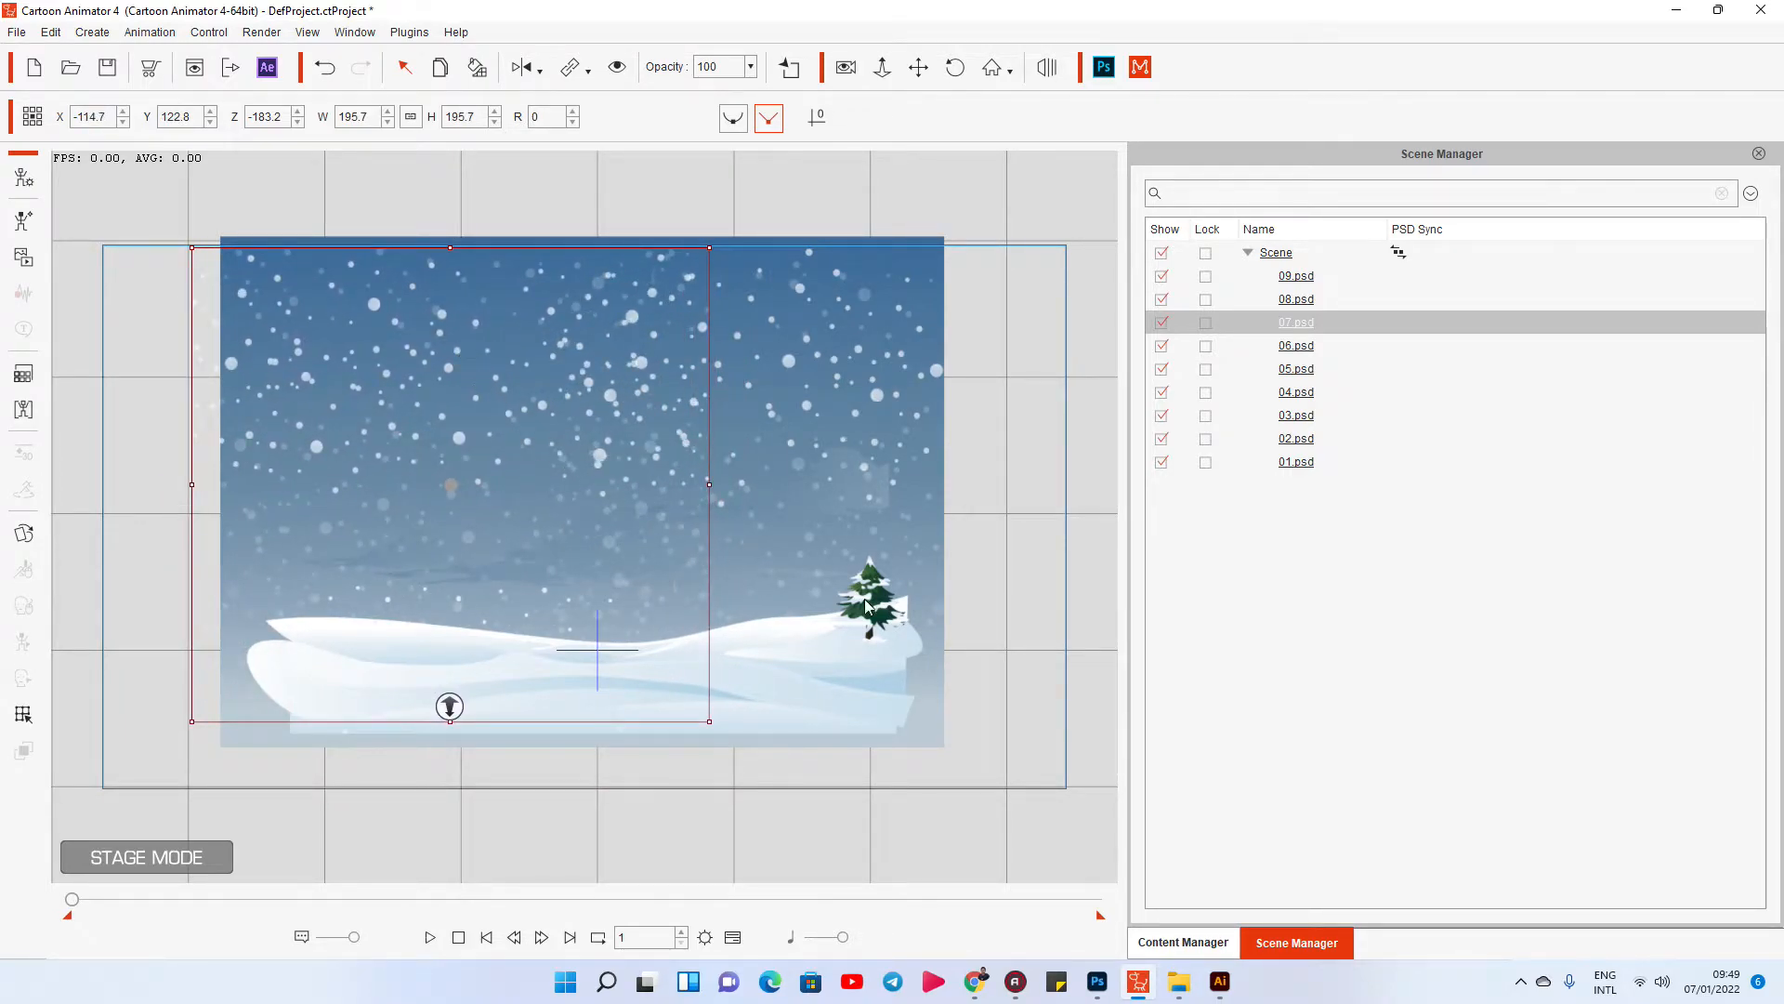
Lock the sky layer 01.psd against accidental selection.
click(1199, 462)
click(1296, 345)
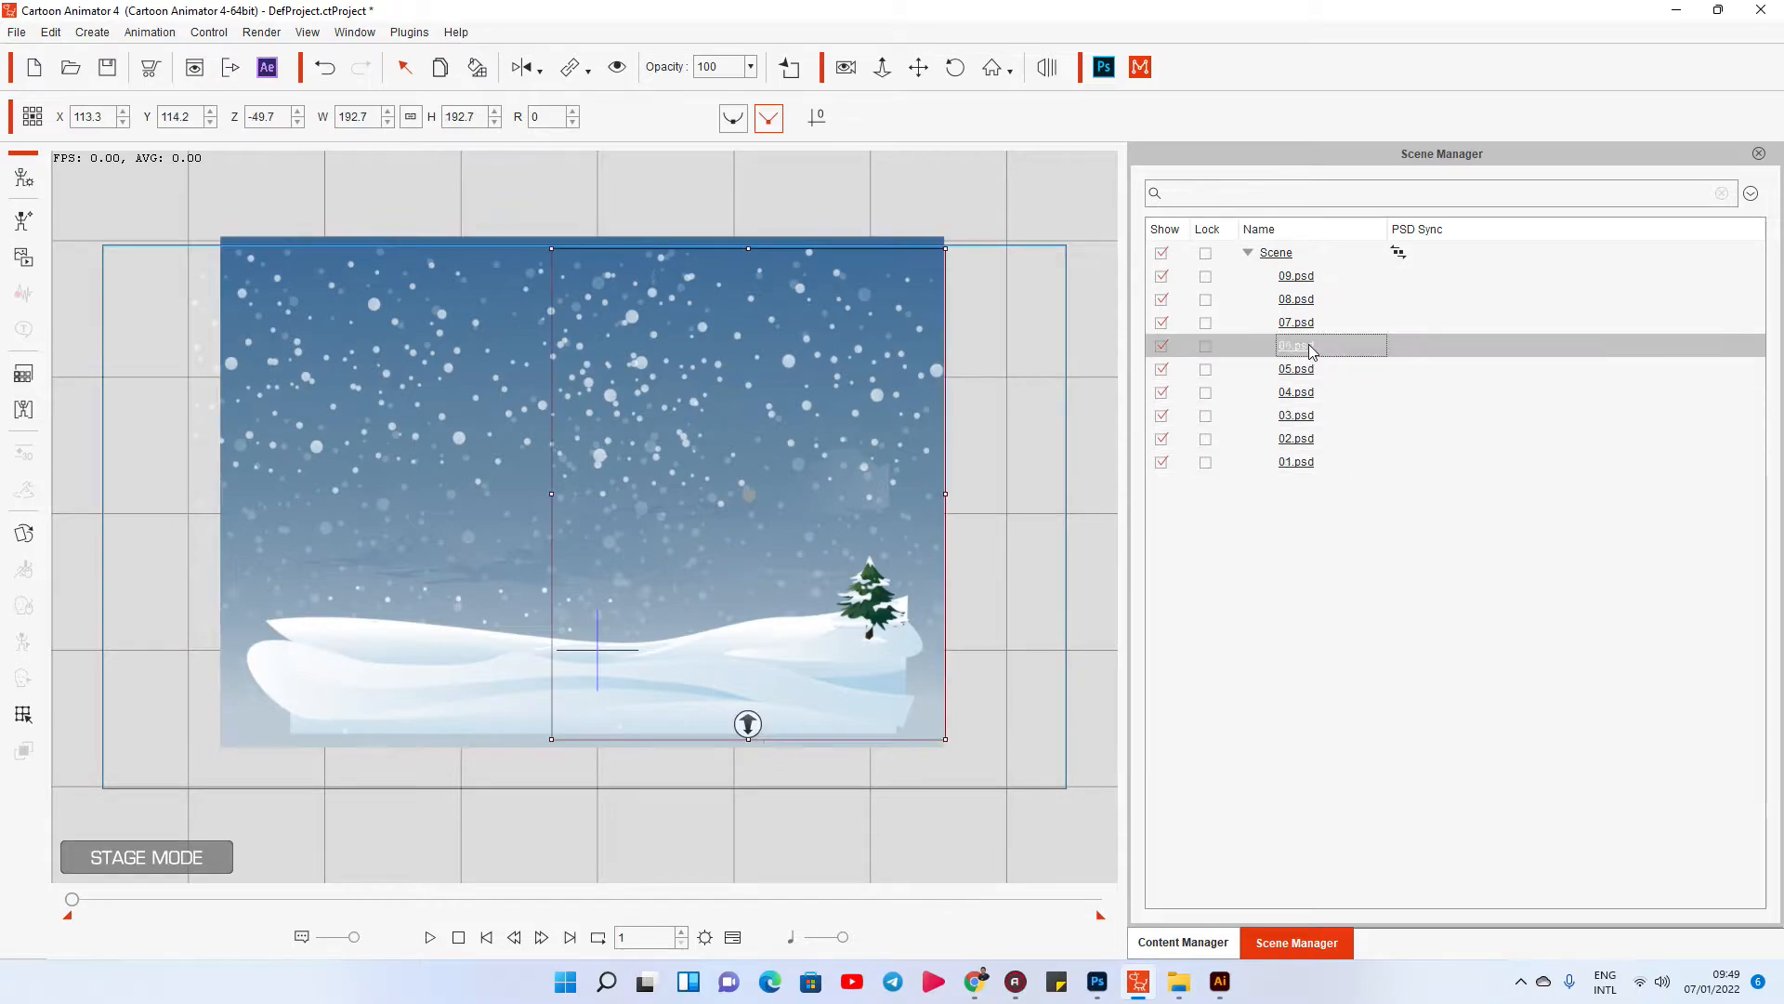
click(710, 557)
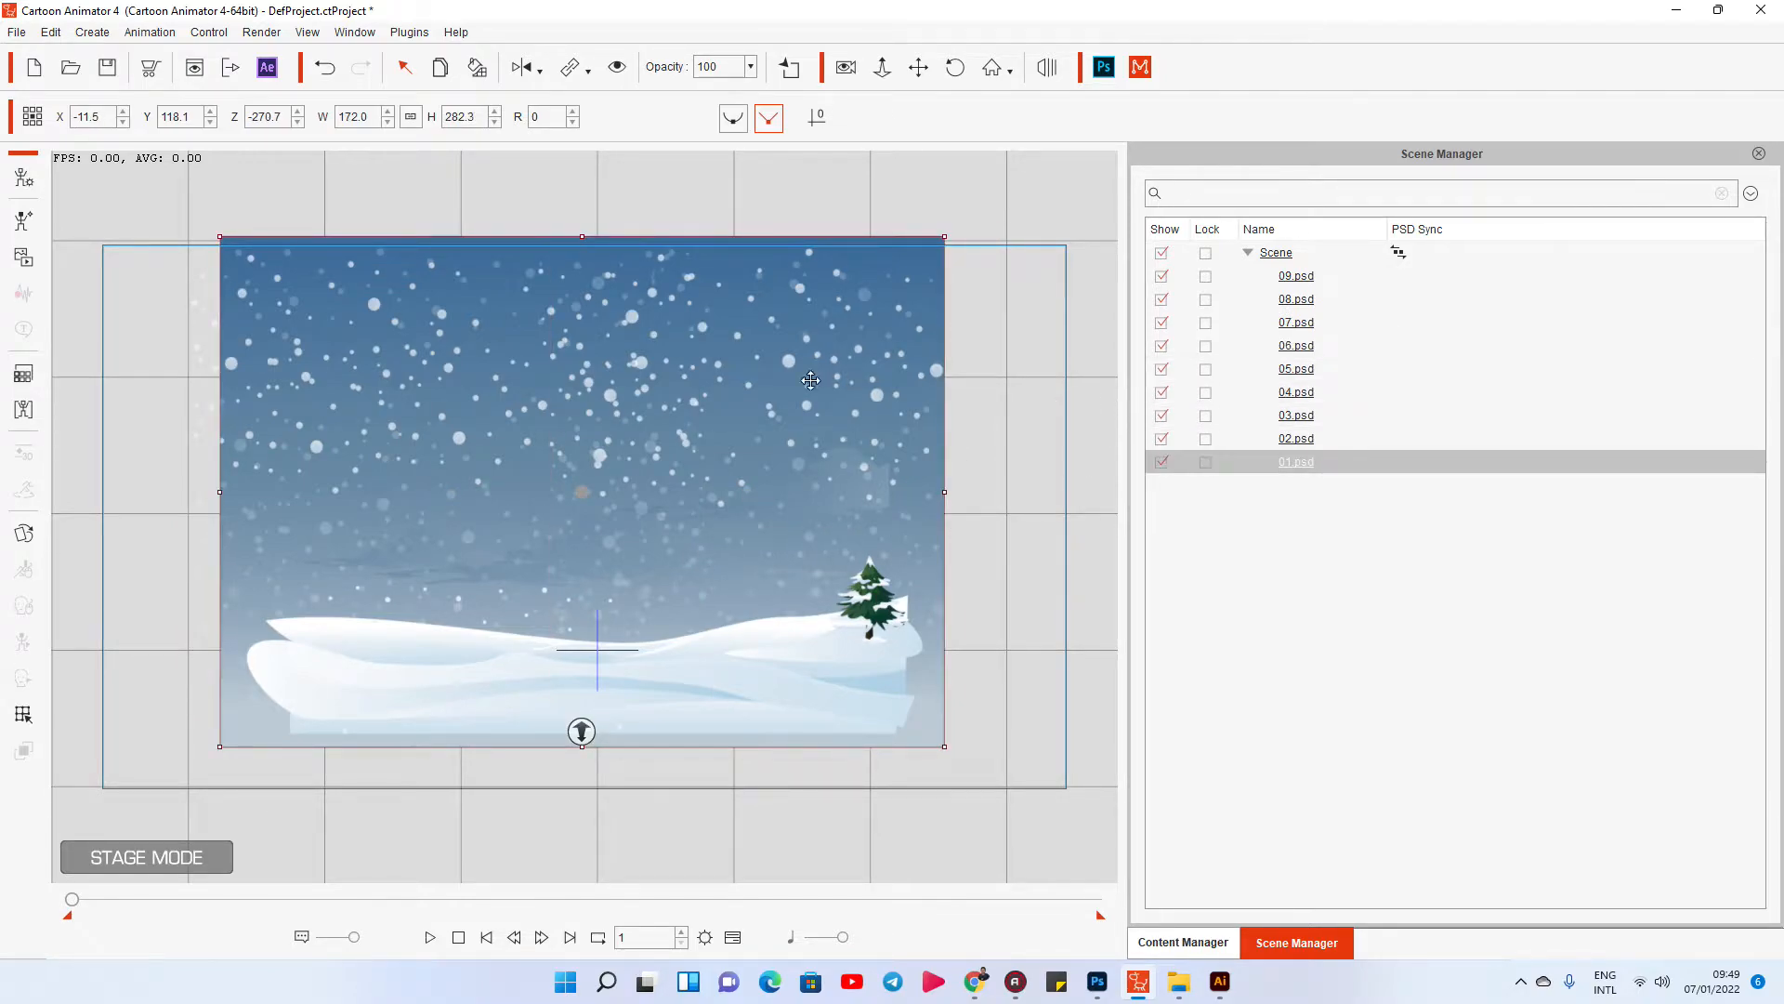
click(1205, 461)
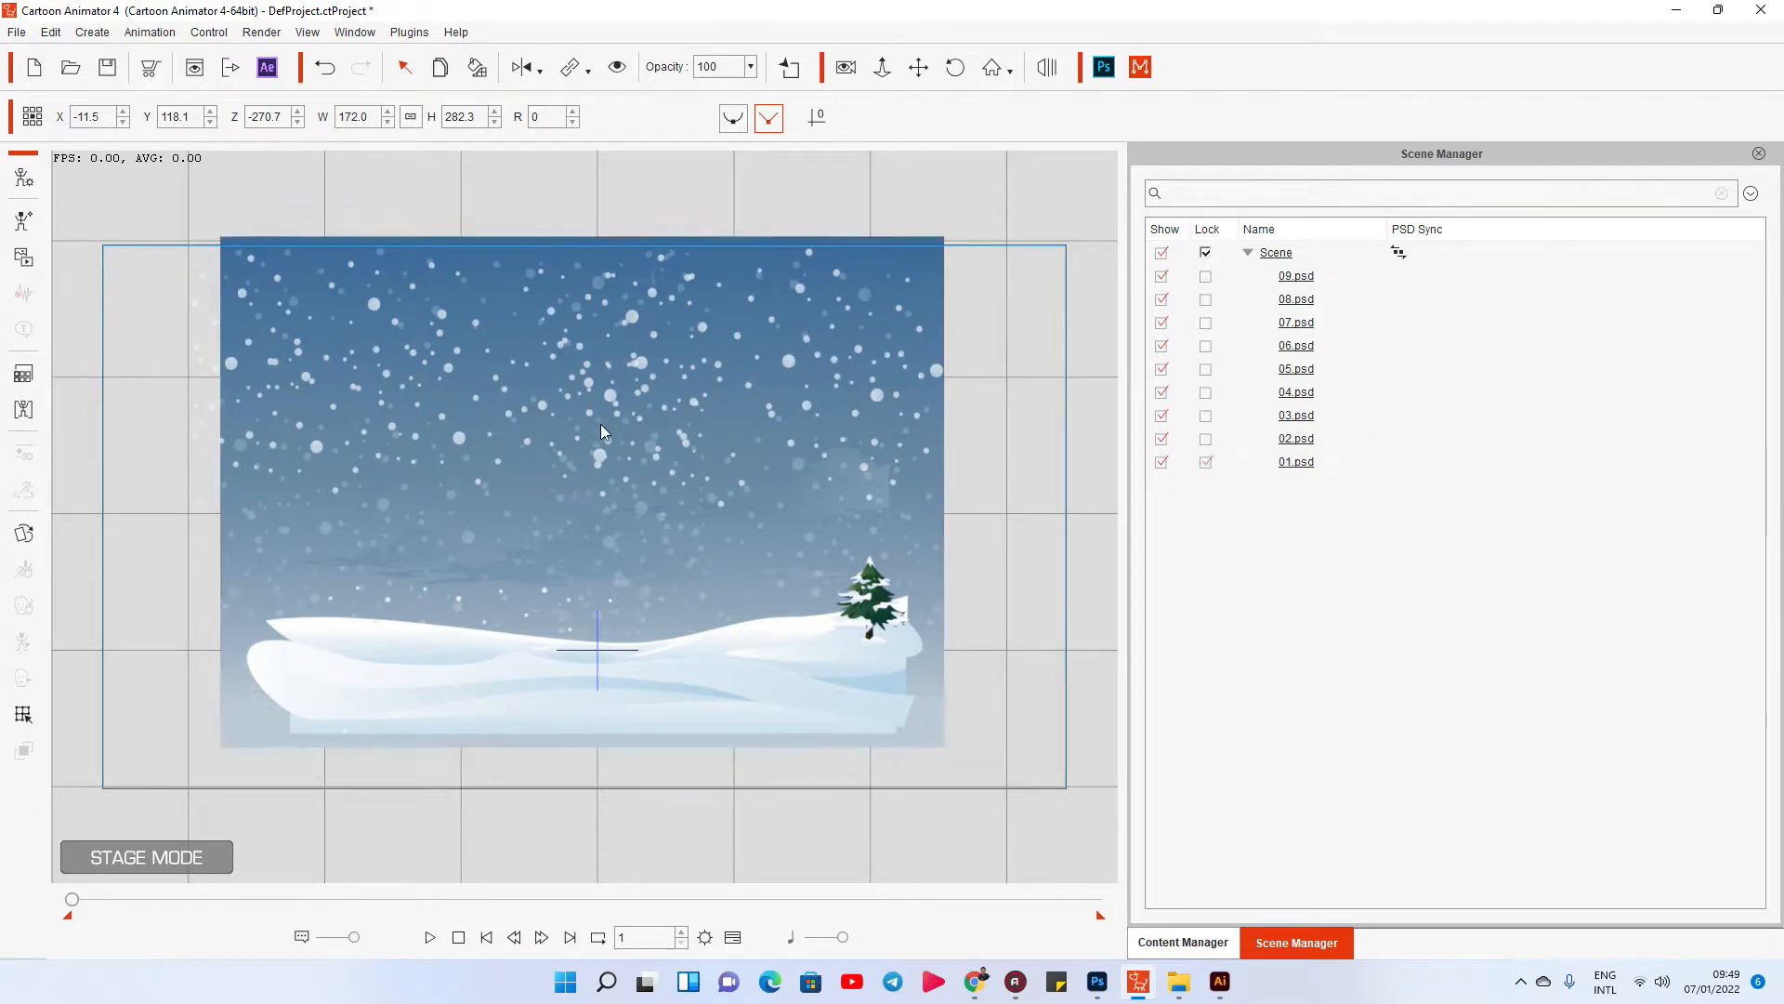
Nudge the snowfall layer 07.psd to about X -122, Y 126.5 and lock it.
mouse_move(643, 363)
mouse_down()
mouse_move(619, 363)
mouse_move(634, 358)
mouse_up()
scroll(643, 376, up, 4)
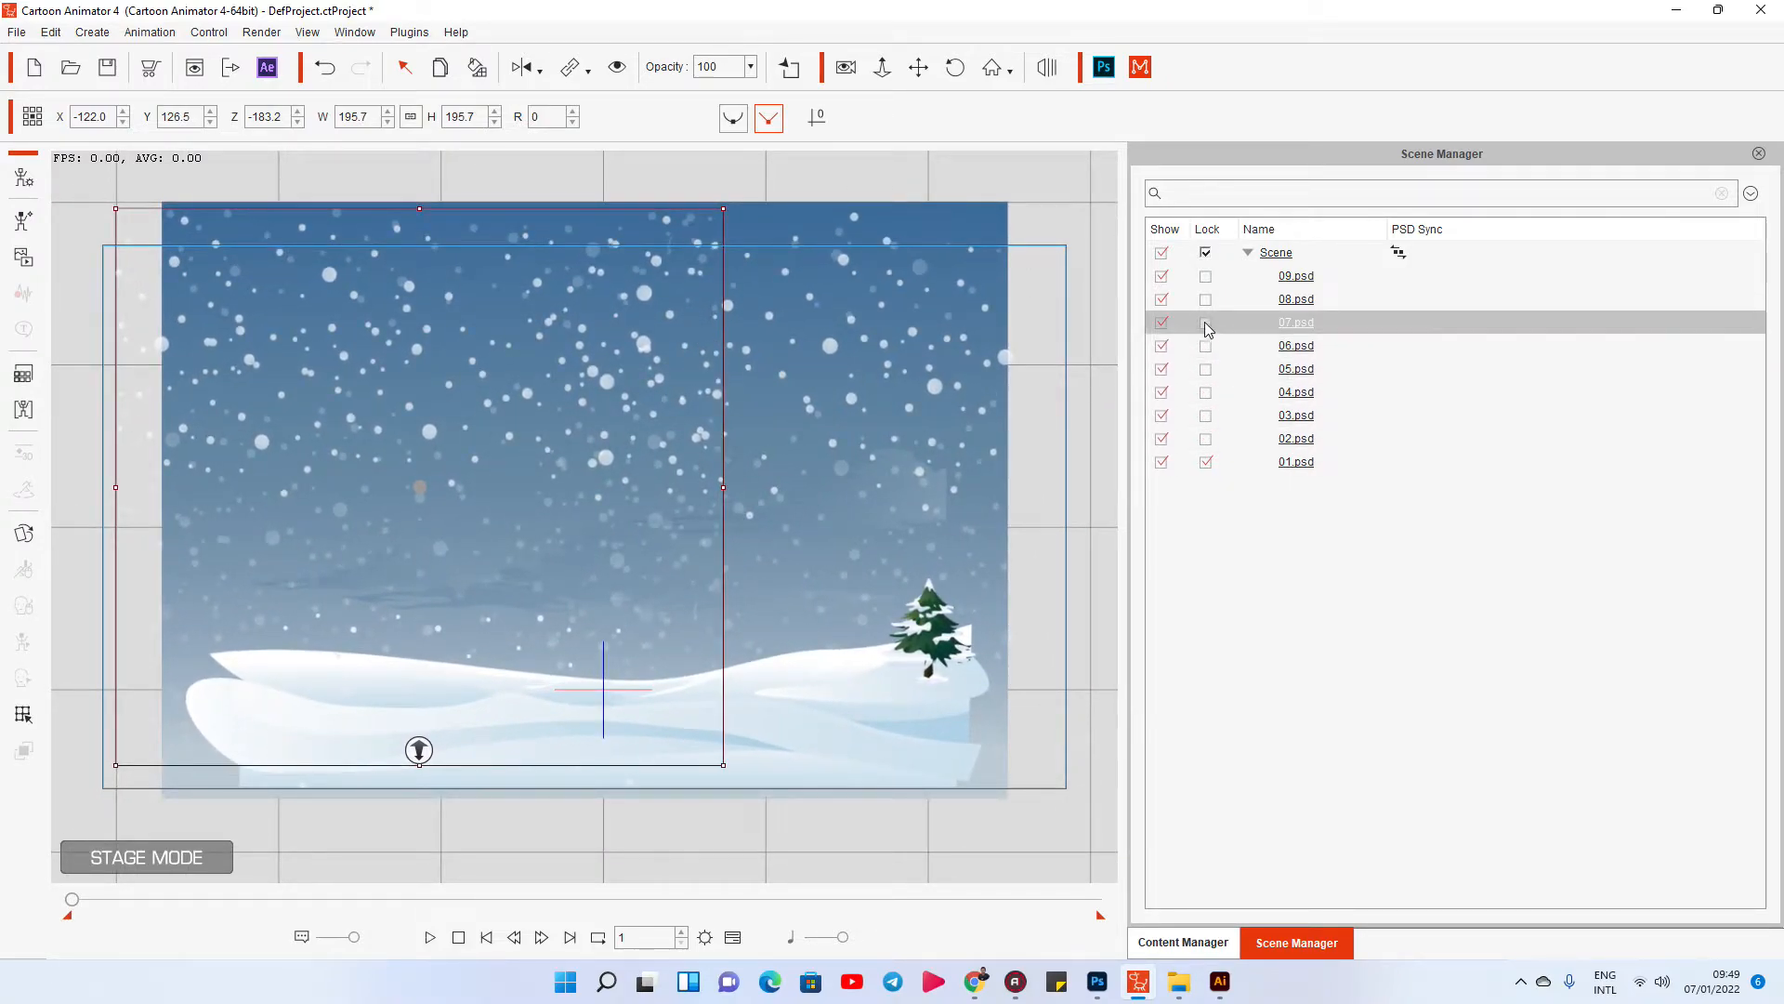
click(852, 481)
Nudge the snowfall layer 06.psd to about X 115, Y 117 and lock it.
click(836, 357)
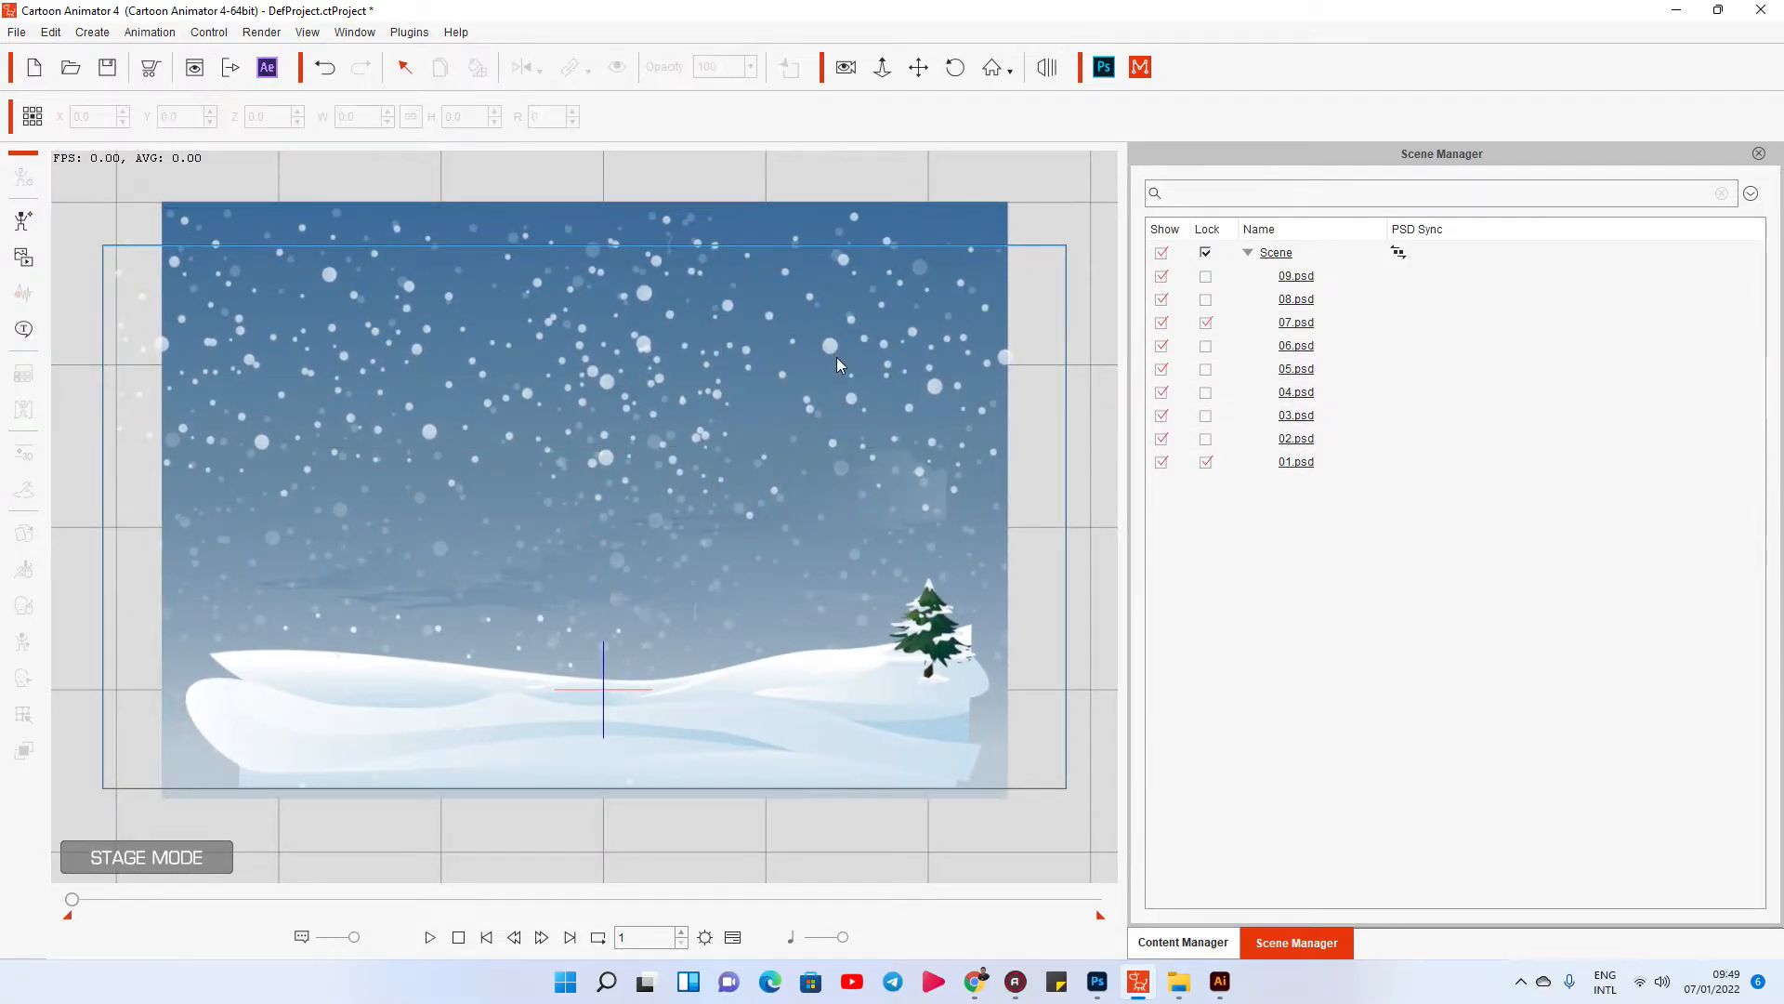
click(831, 346)
mouse_move(829, 356)
mouse_down()
mouse_move(798, 354)
mouse_move(823, 352)
mouse_up()
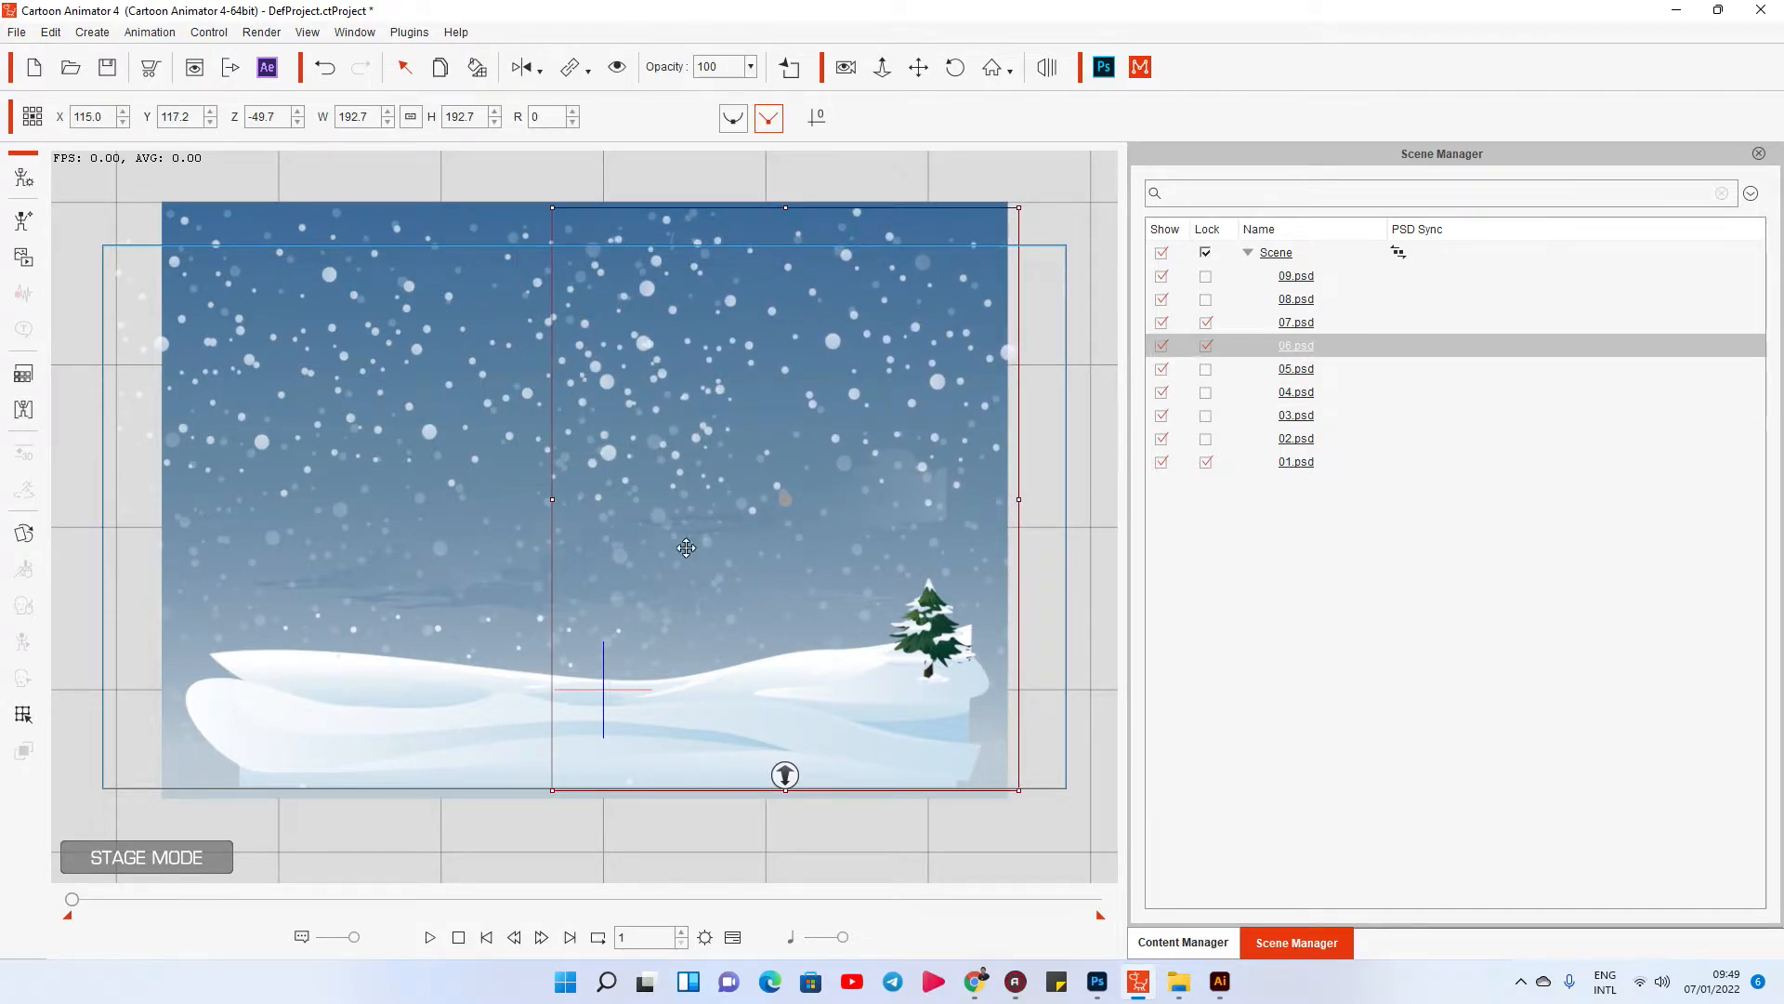
Raise the cloud layer 02.psd to about Y 179, enlarge it to about 158.5 to span the sky, and lock it.
click(394, 484)
click(364, 412)
drag(620, 557, 613, 423)
drag(931, 308, 986, 282)
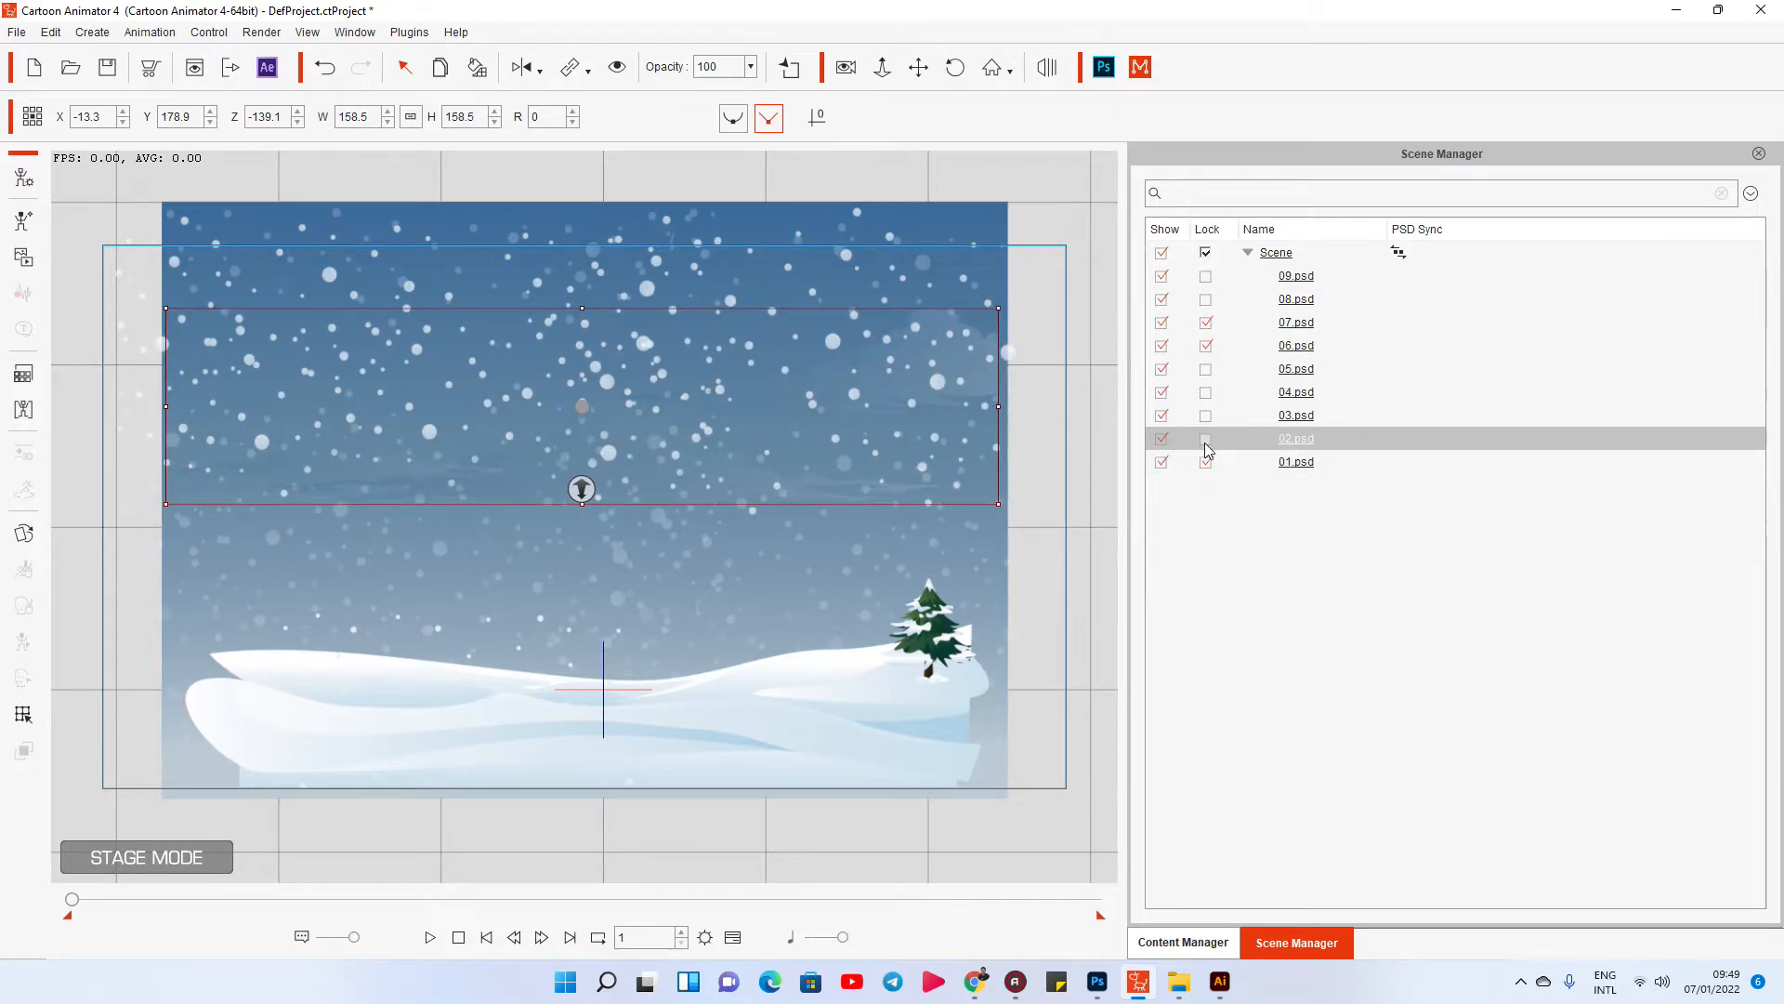
Enlarge the hill layer 04.psd to about 143 and move the hill layer 05.psd down to about Y -56.
click(684, 611)
click(485, 696)
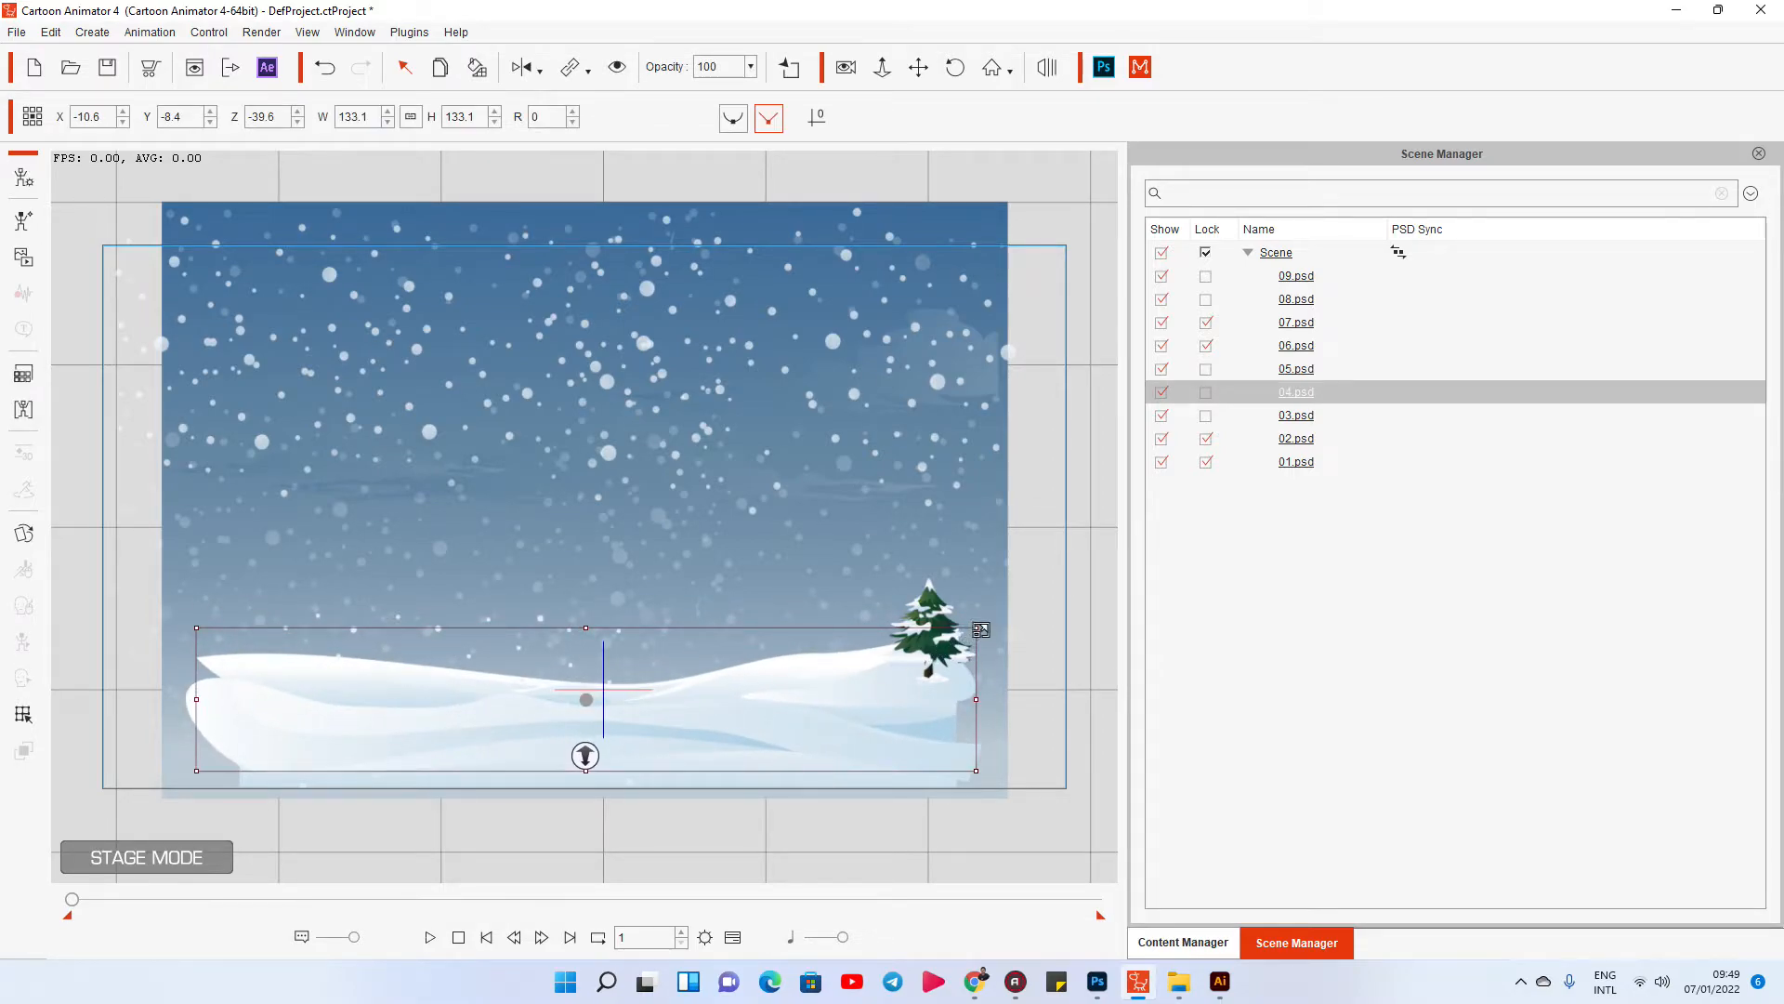
click(717, 708)
drag(717, 707, 699, 761)
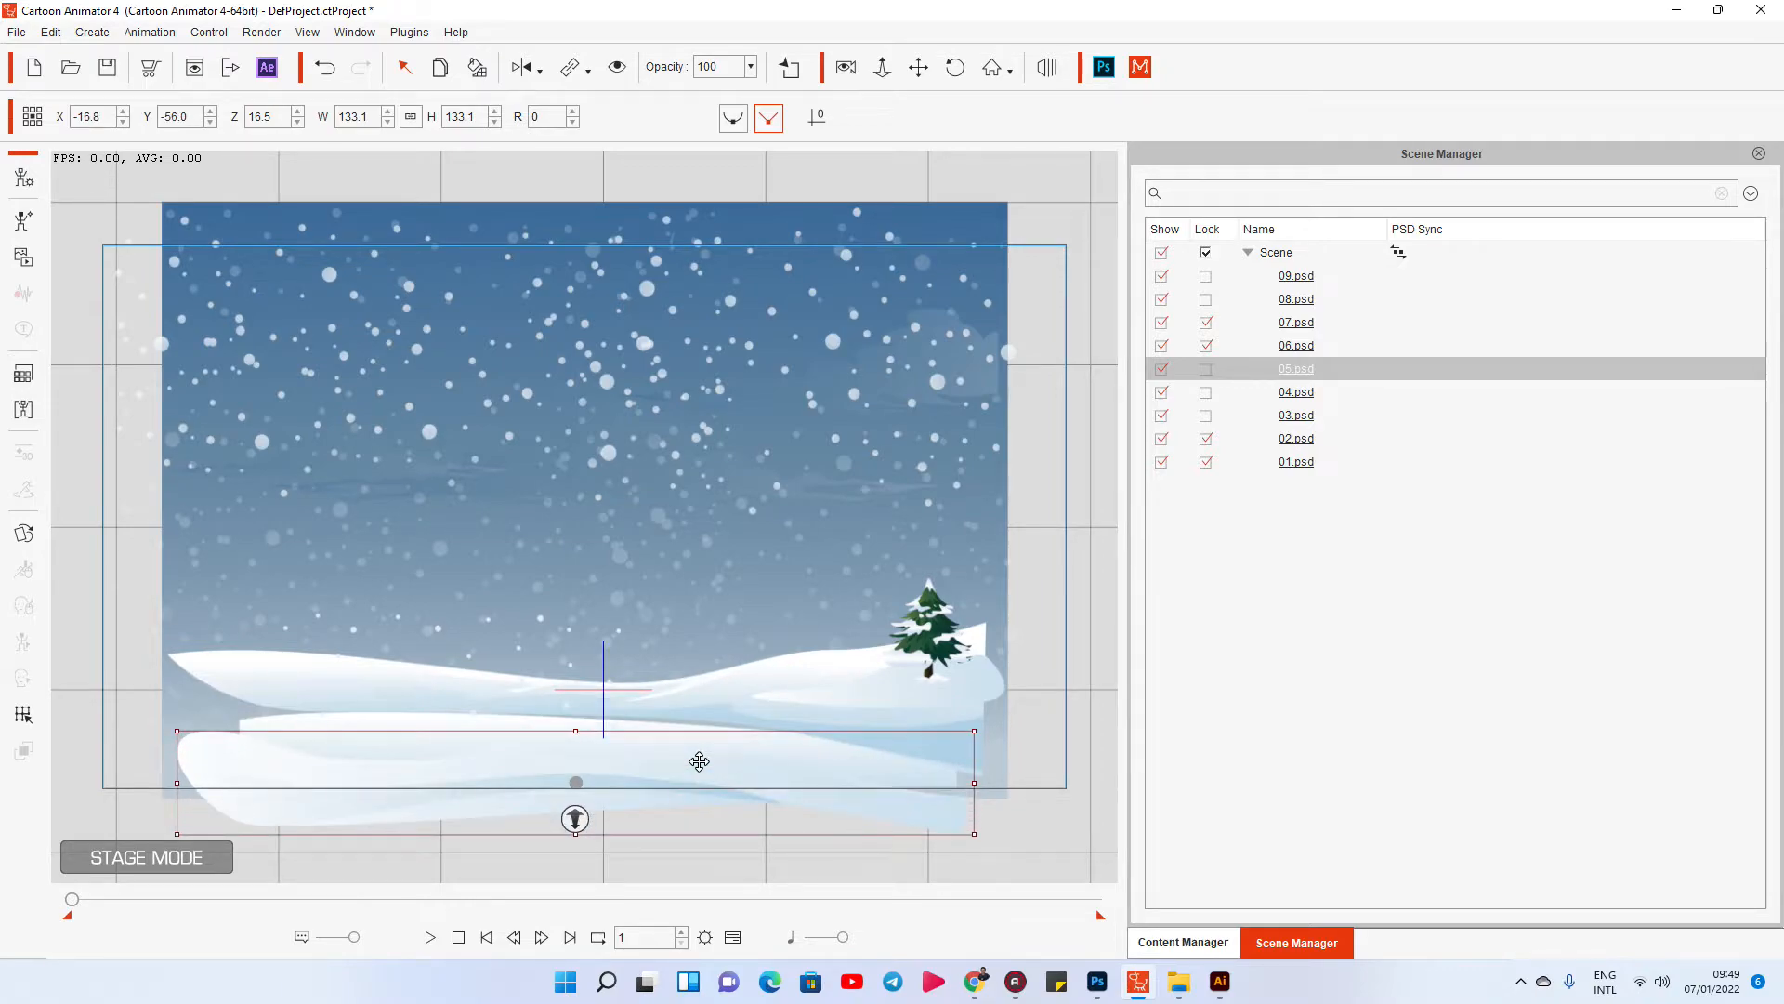
Lift the snow strip 03.psd above the other hills and lower the hill layer 04.psd to about Y -35.
click(458, 721)
drag(458, 721, 479, 626)
drag(243, 673, 227, 706)
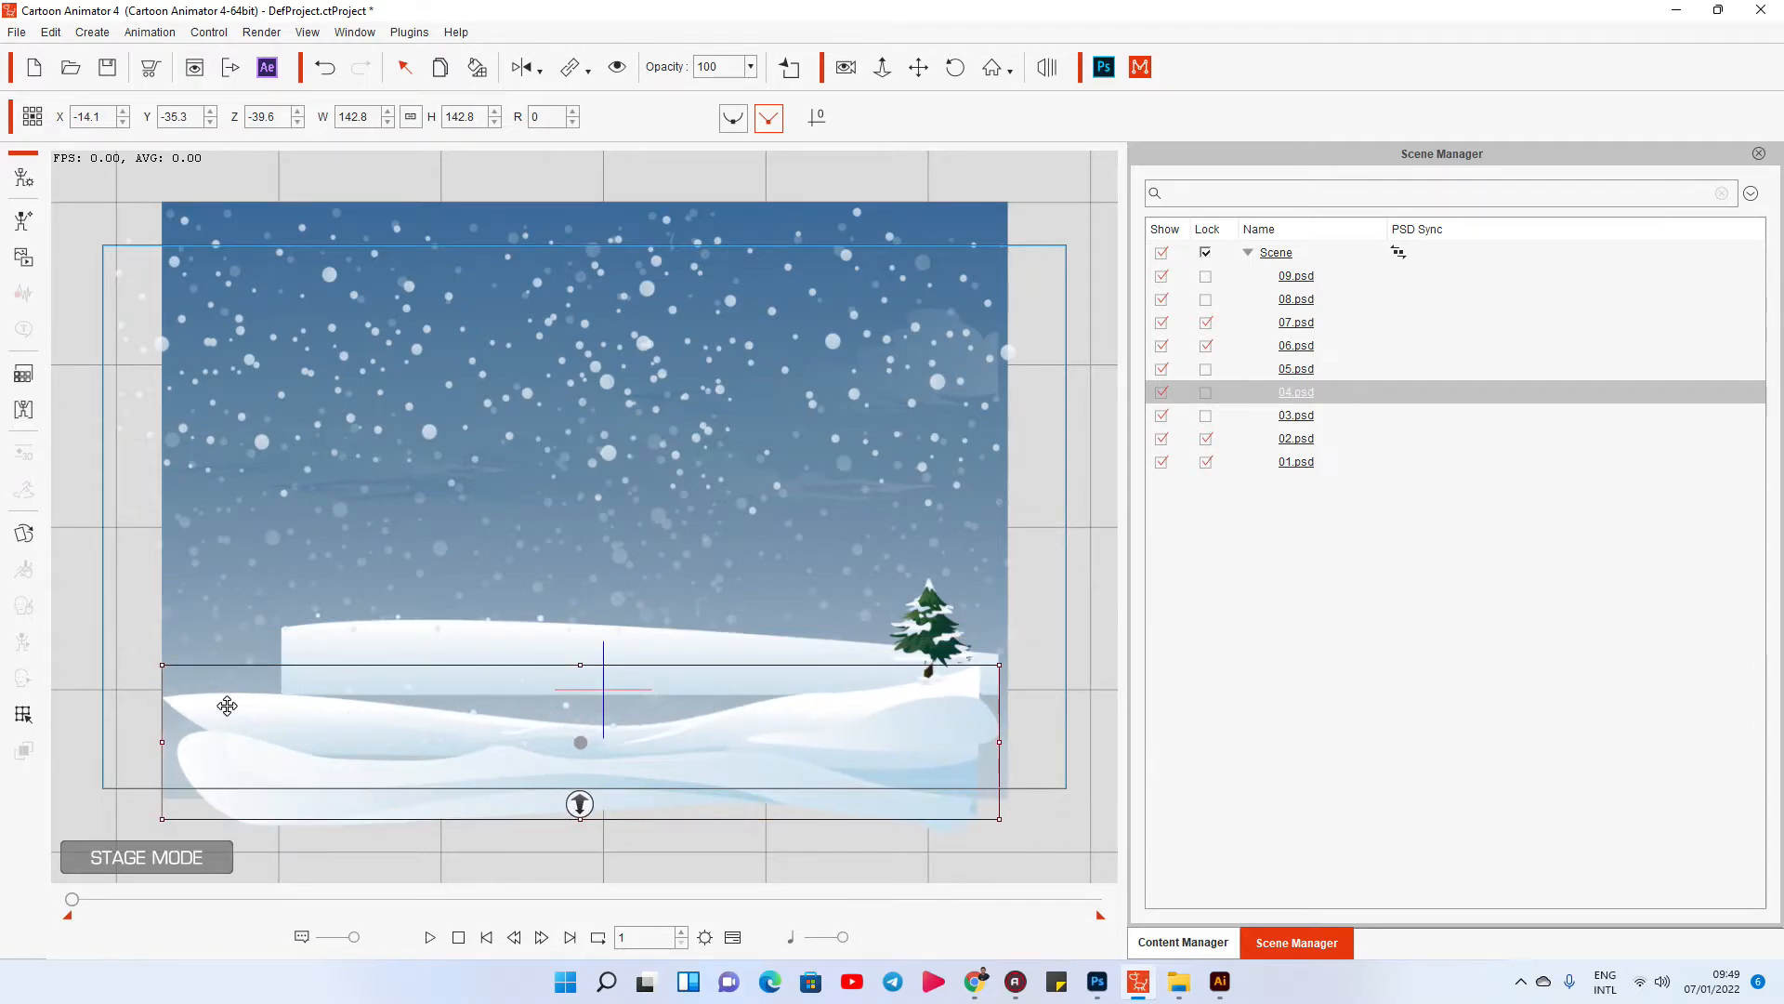
Bring the snow strip 03.psd to the front at about X -38, Y -54, Z 64, and raise hill 05.psd to about Y -38.
drag(421, 655, 334, 757)
drag(509, 790, 513, 838)
drag(226, 734, 223, 705)
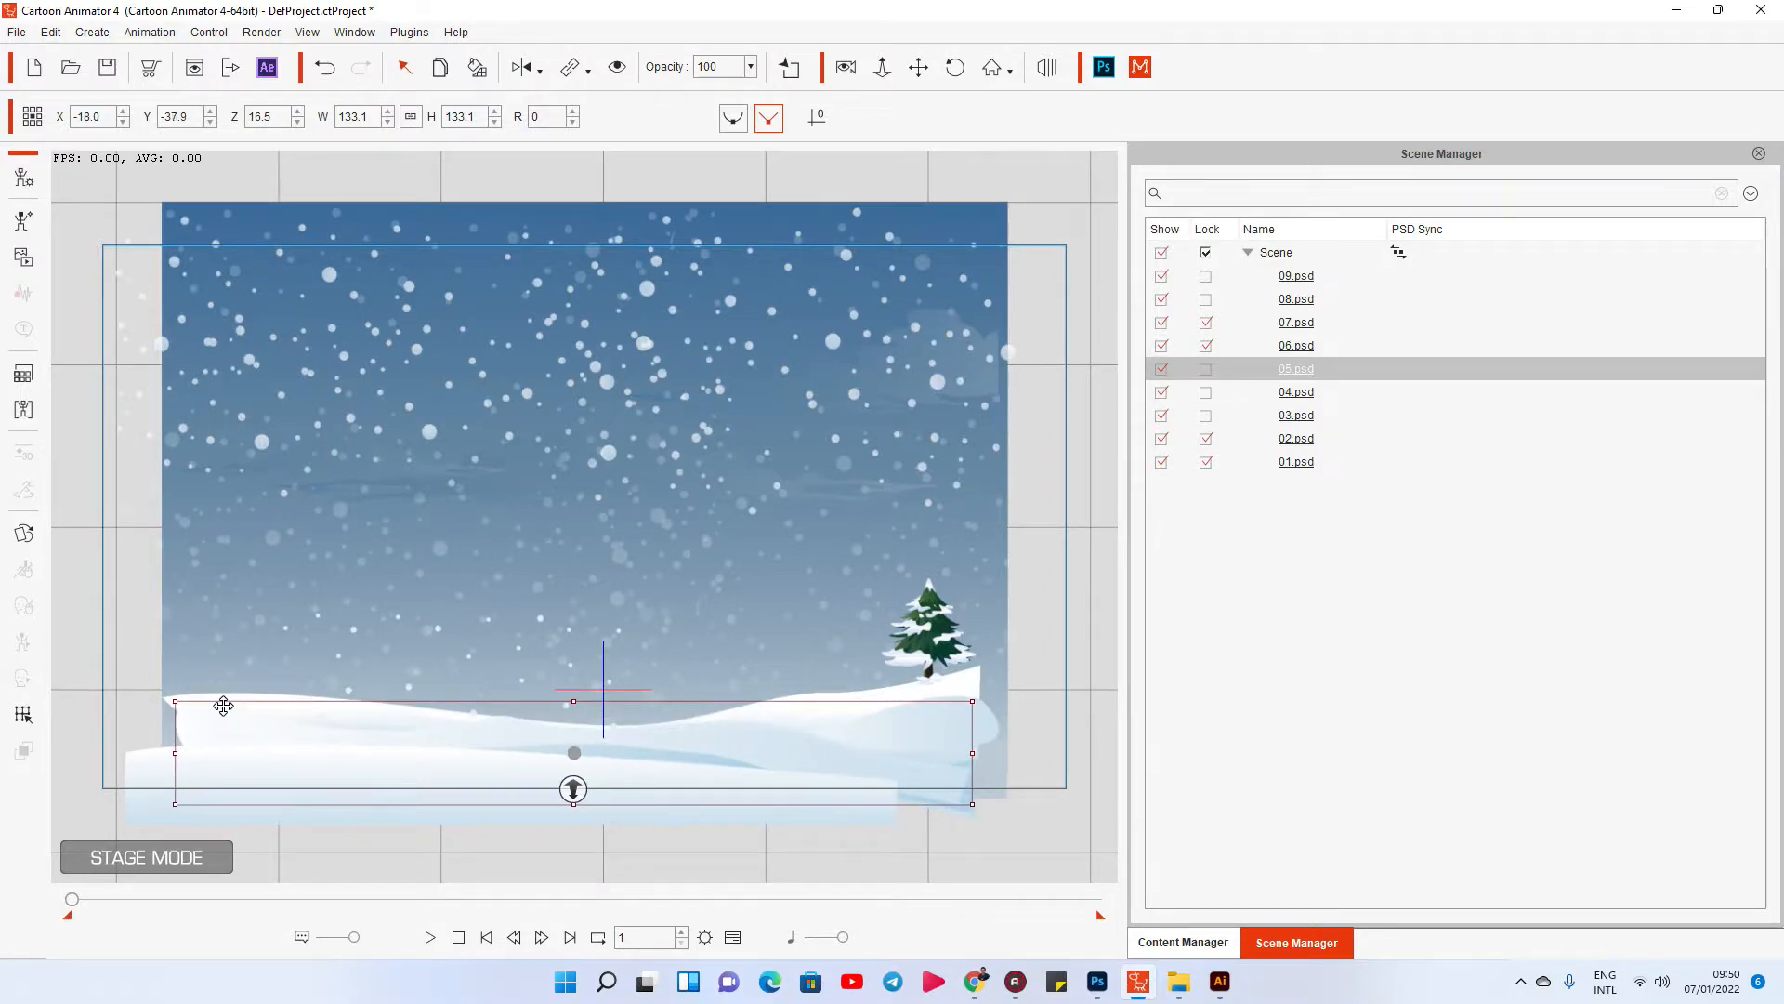
click(144, 785)
drag(143, 757, 177, 765)
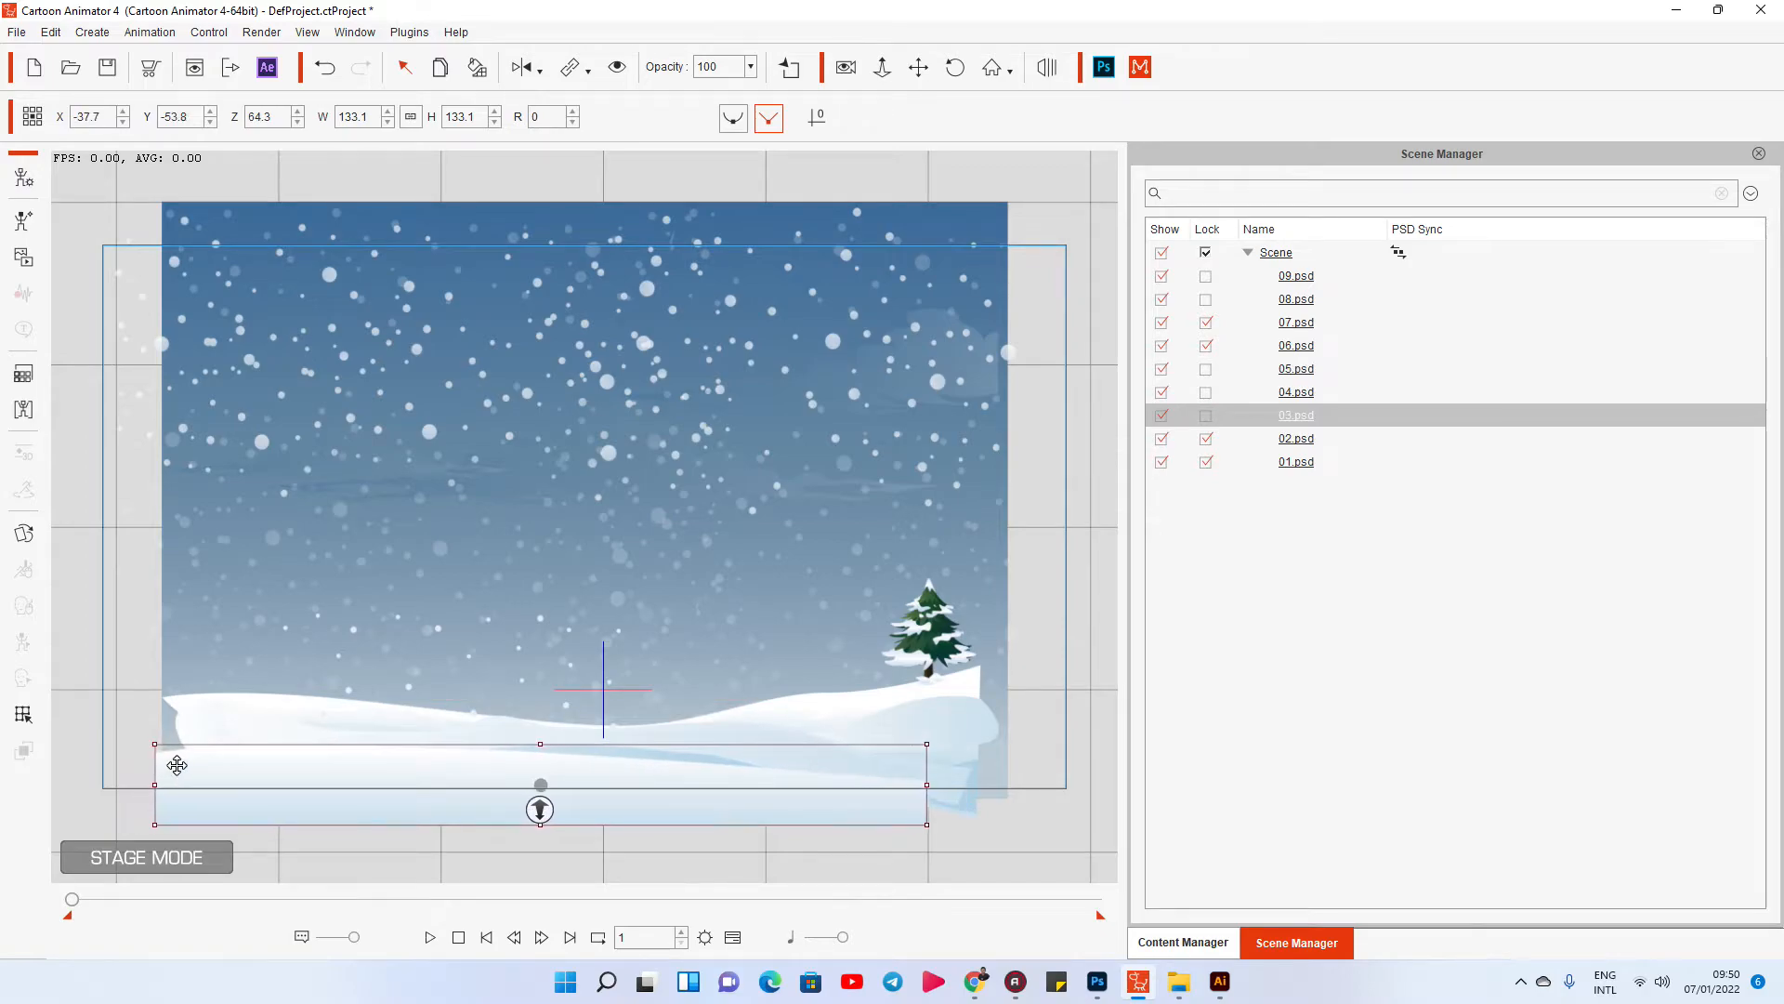
Enlarge the snow strip 03.psd to reach the backdrop's right edge and raise the hill layer 04.psd to about Y -25.
drag(940, 755, 976, 741)
drag(833, 773, 832, 772)
drag(978, 746, 1007, 736)
drag(257, 717, 245, 679)
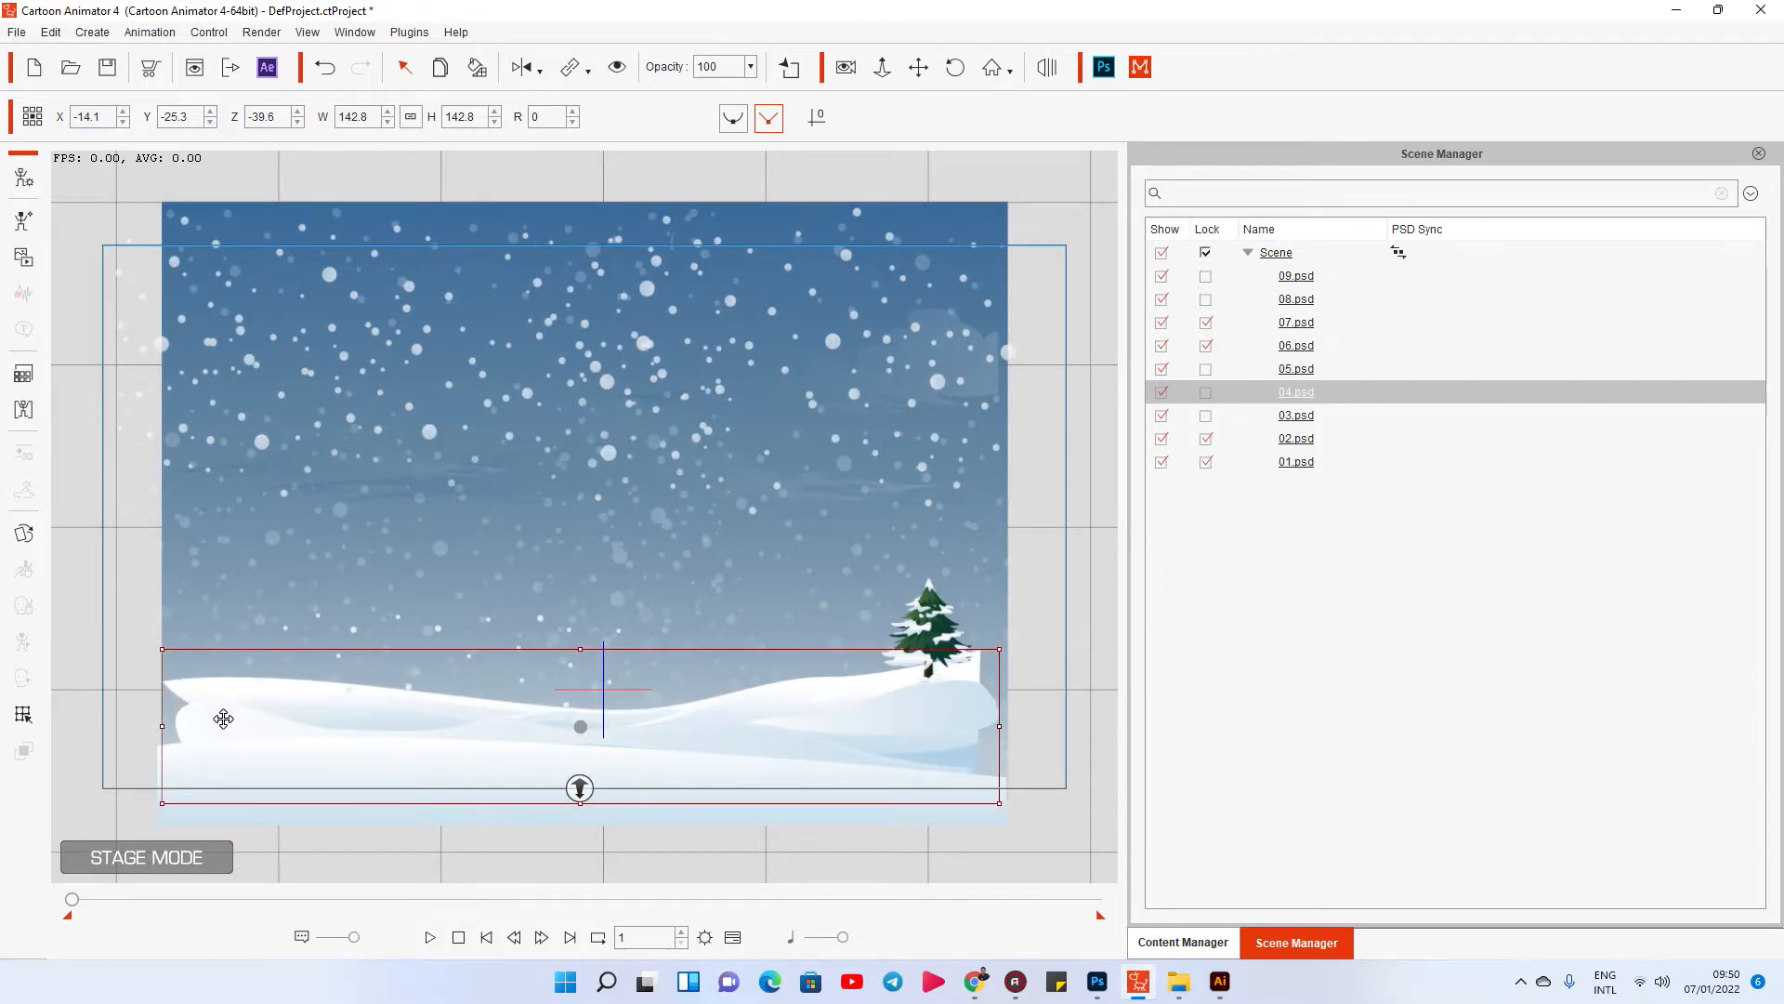
Enlarge the hill layer 05.psd to span the backdrop's width and shift it to about X -5, Y -32.
click(223, 716)
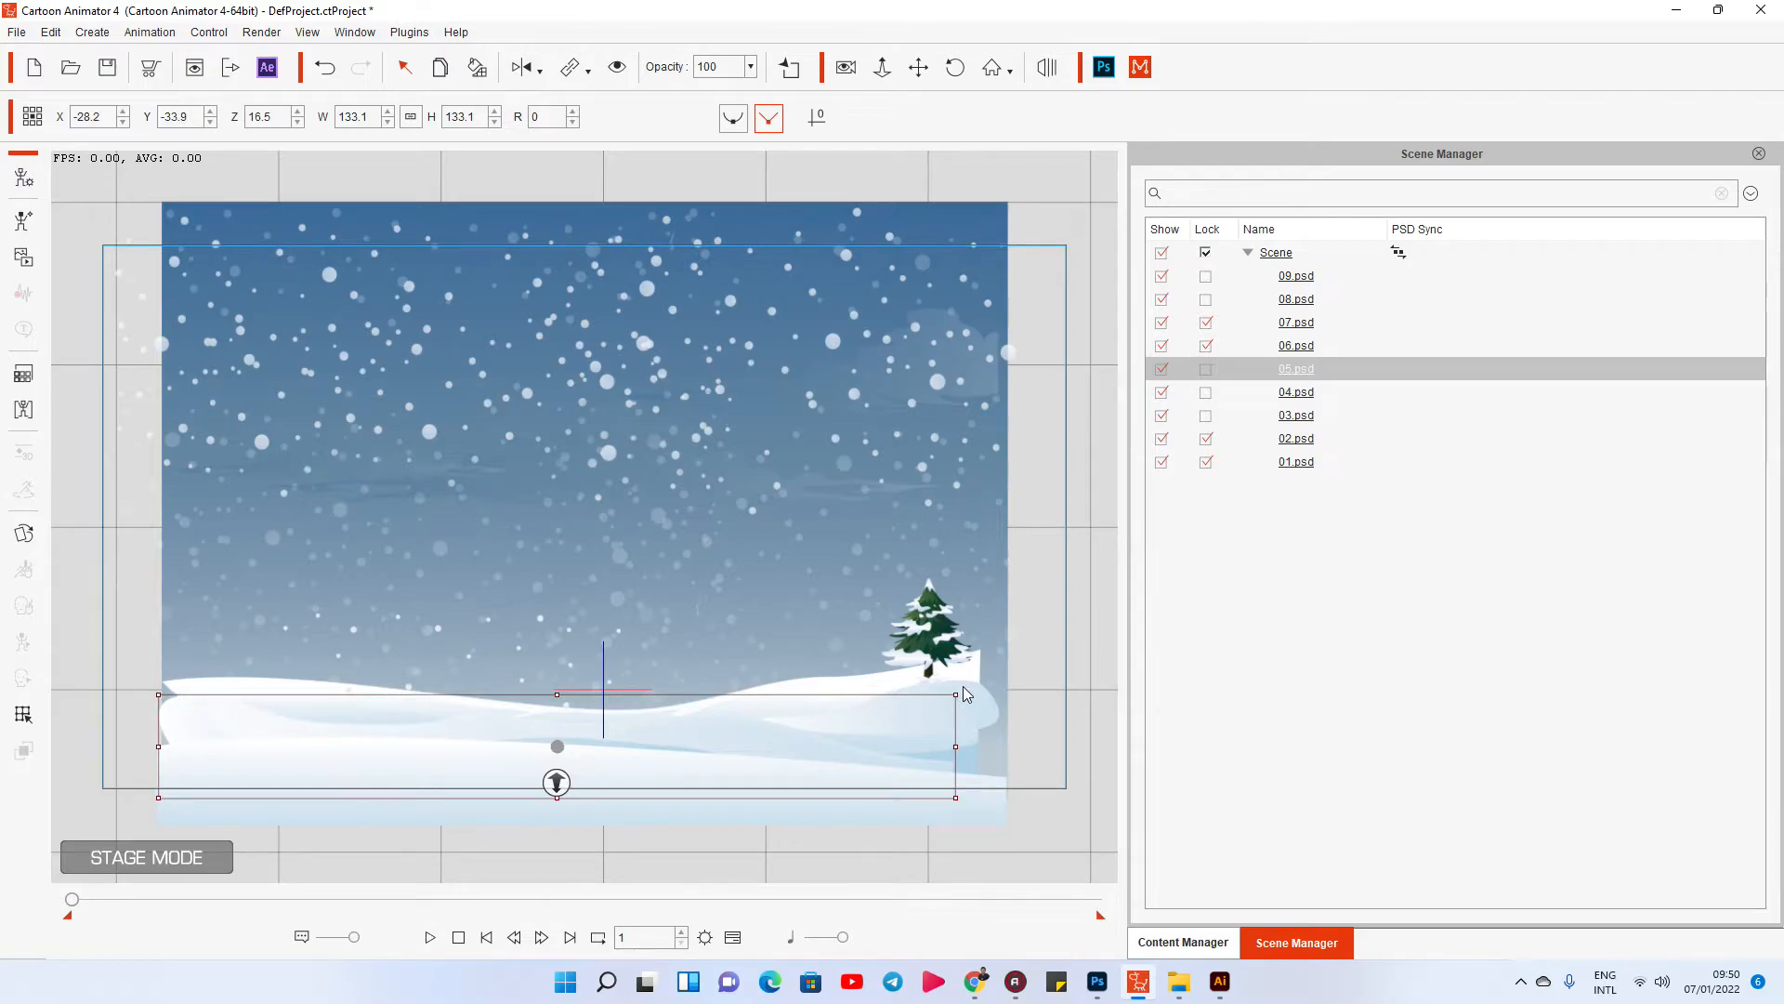
drag(956, 691, 976, 687)
drag(855, 733, 898, 731)
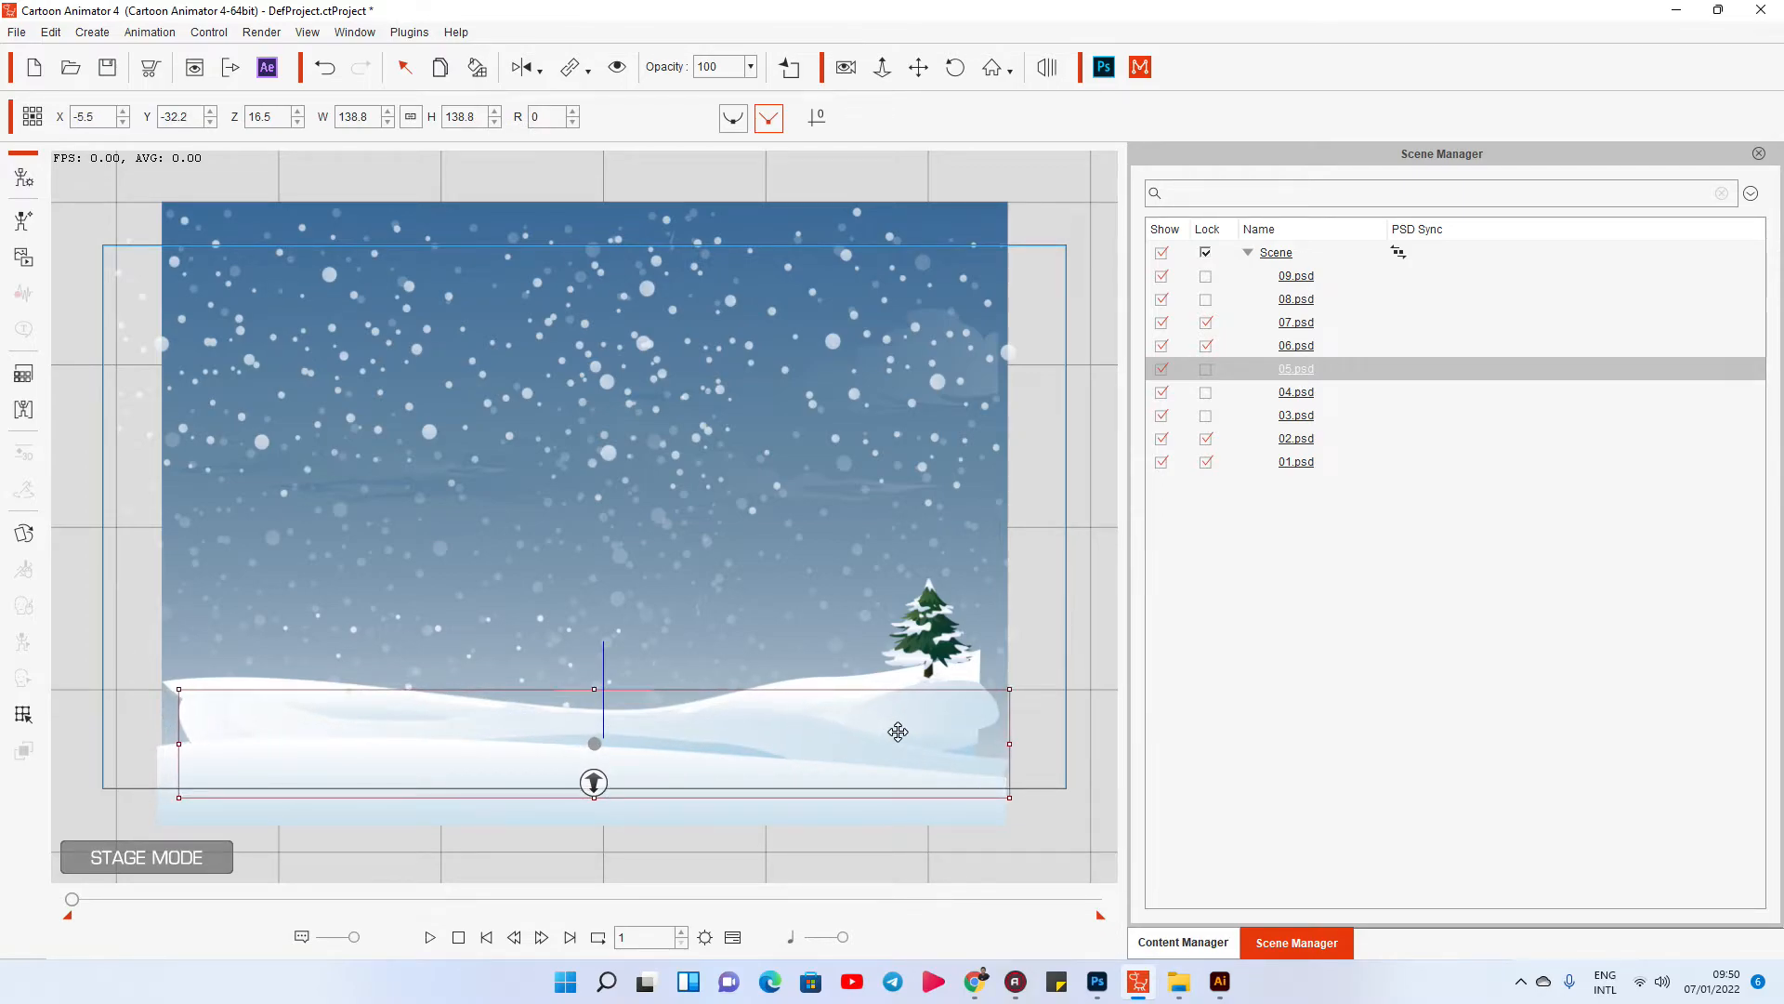
drag(1011, 688, 1016, 687)
Enlarge the hill layer 04.psd to about 156.5 and place it at about X -7, Y -17.
drag(955, 714, 1038, 632)
click(977, 665)
drag(961, 692, 974, 656)
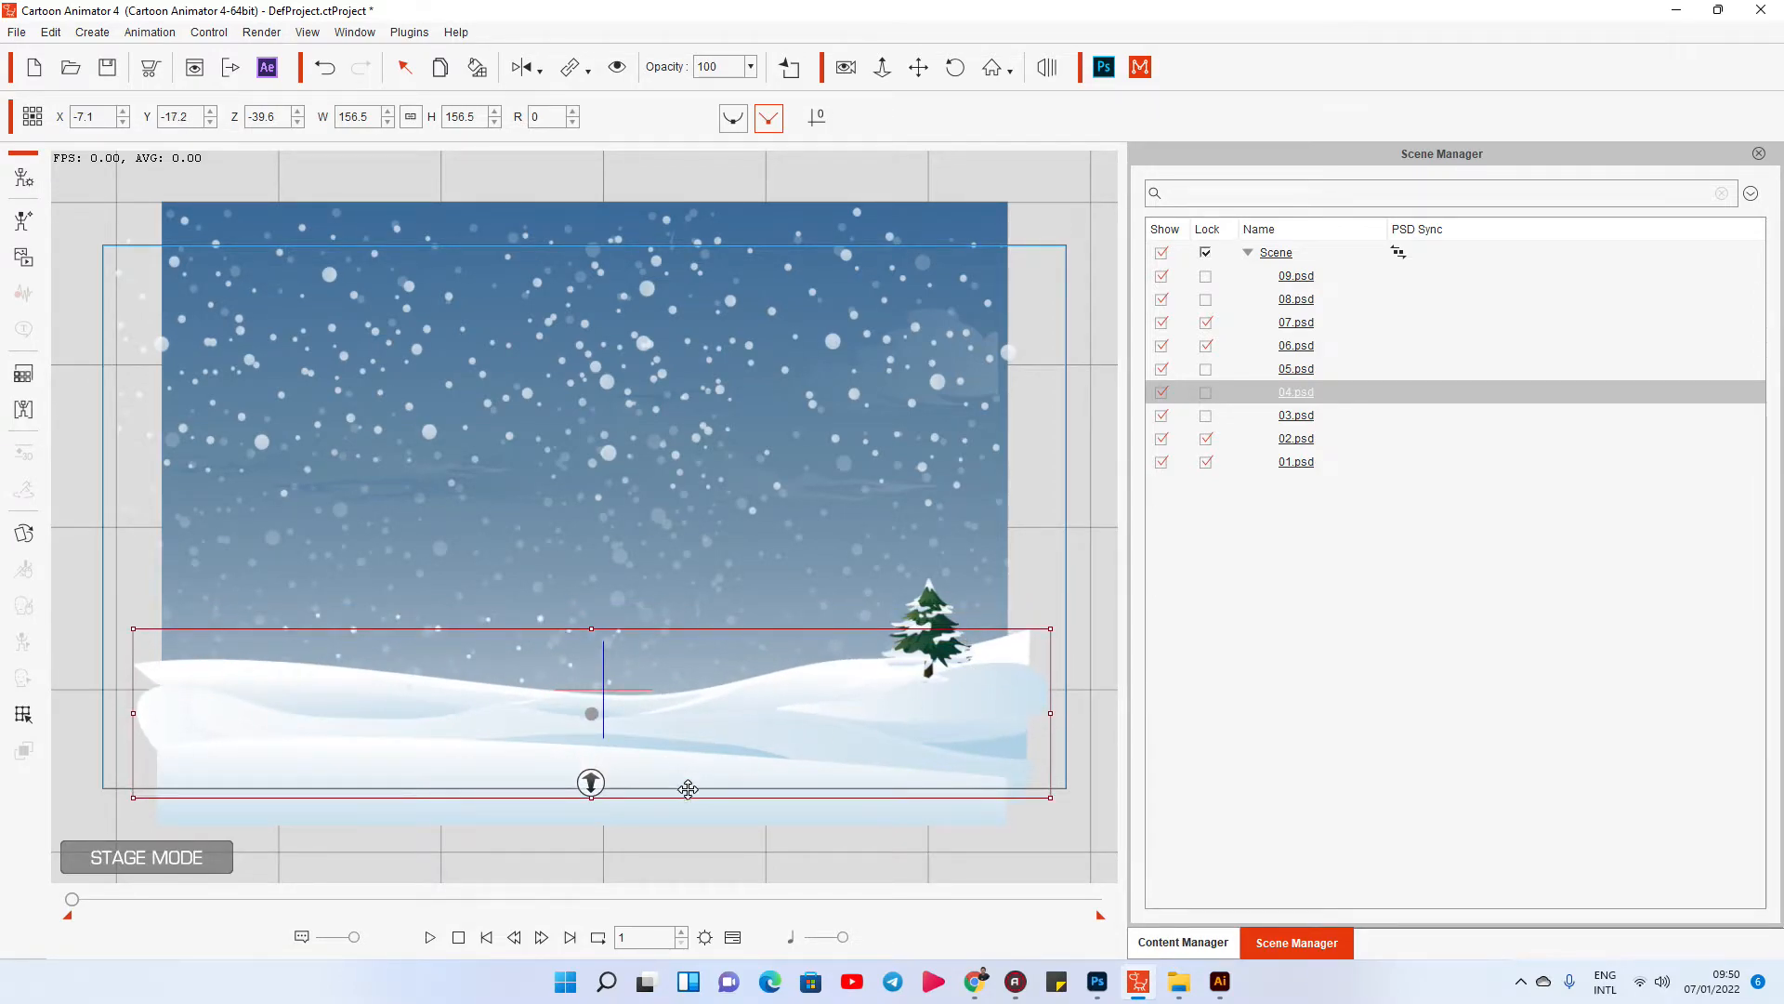
Push the hills back, with 05.psd at about Z -44 and strip 03.psd at about Z 16, and enlarge the strip to about 153.6.
mouse_move(591, 781)
mouse_down()
mouse_move(610, 745)
mouse_move(593, 790)
mouse_move(605, 746)
mouse_move(589, 765)
mouse_move(608, 762)
mouse_move(589, 740)
mouse_move(599, 762)
mouse_move(582, 805)
mouse_move(571, 795)
mouse_up()
click(773, 737)
click(610, 791)
drag(997, 732, 1012, 726)
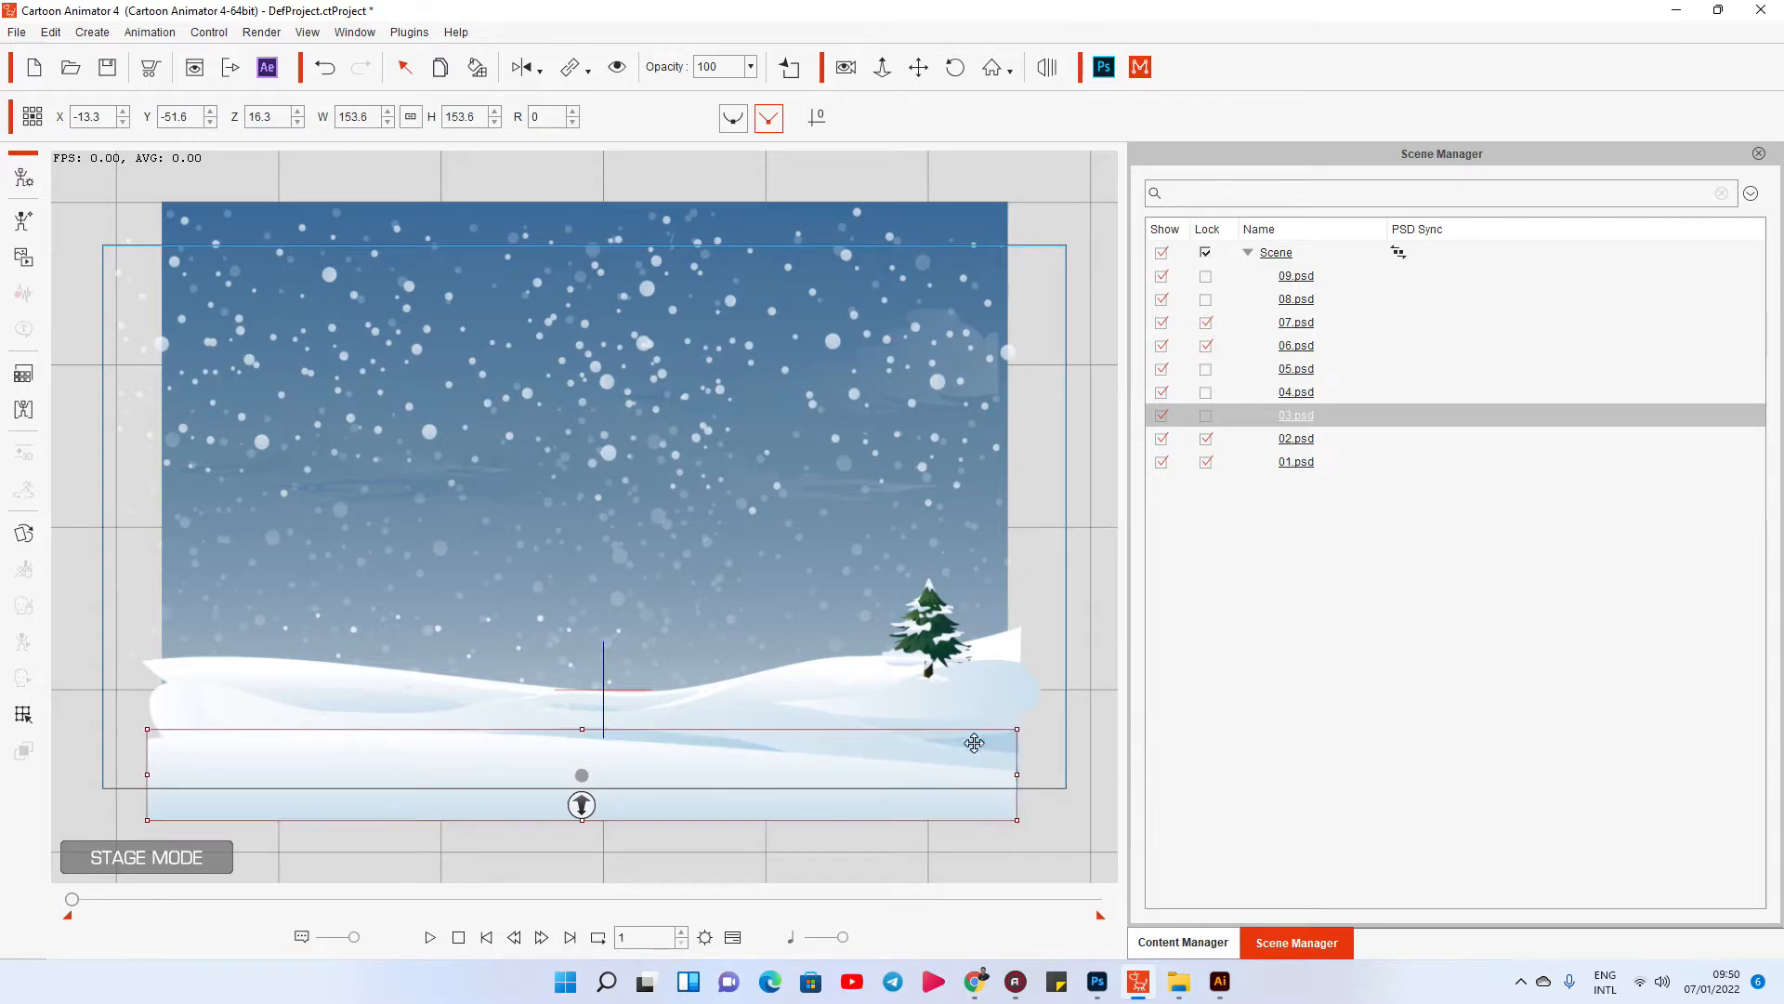
Bring the tree 09.psd forward to about Z 190, enlarge it to about 203 and move it to about X 169, Y 51.
scroll(842, 727, up, 3)
drag(885, 695, 850, 517)
scroll(892, 568, down, 2)
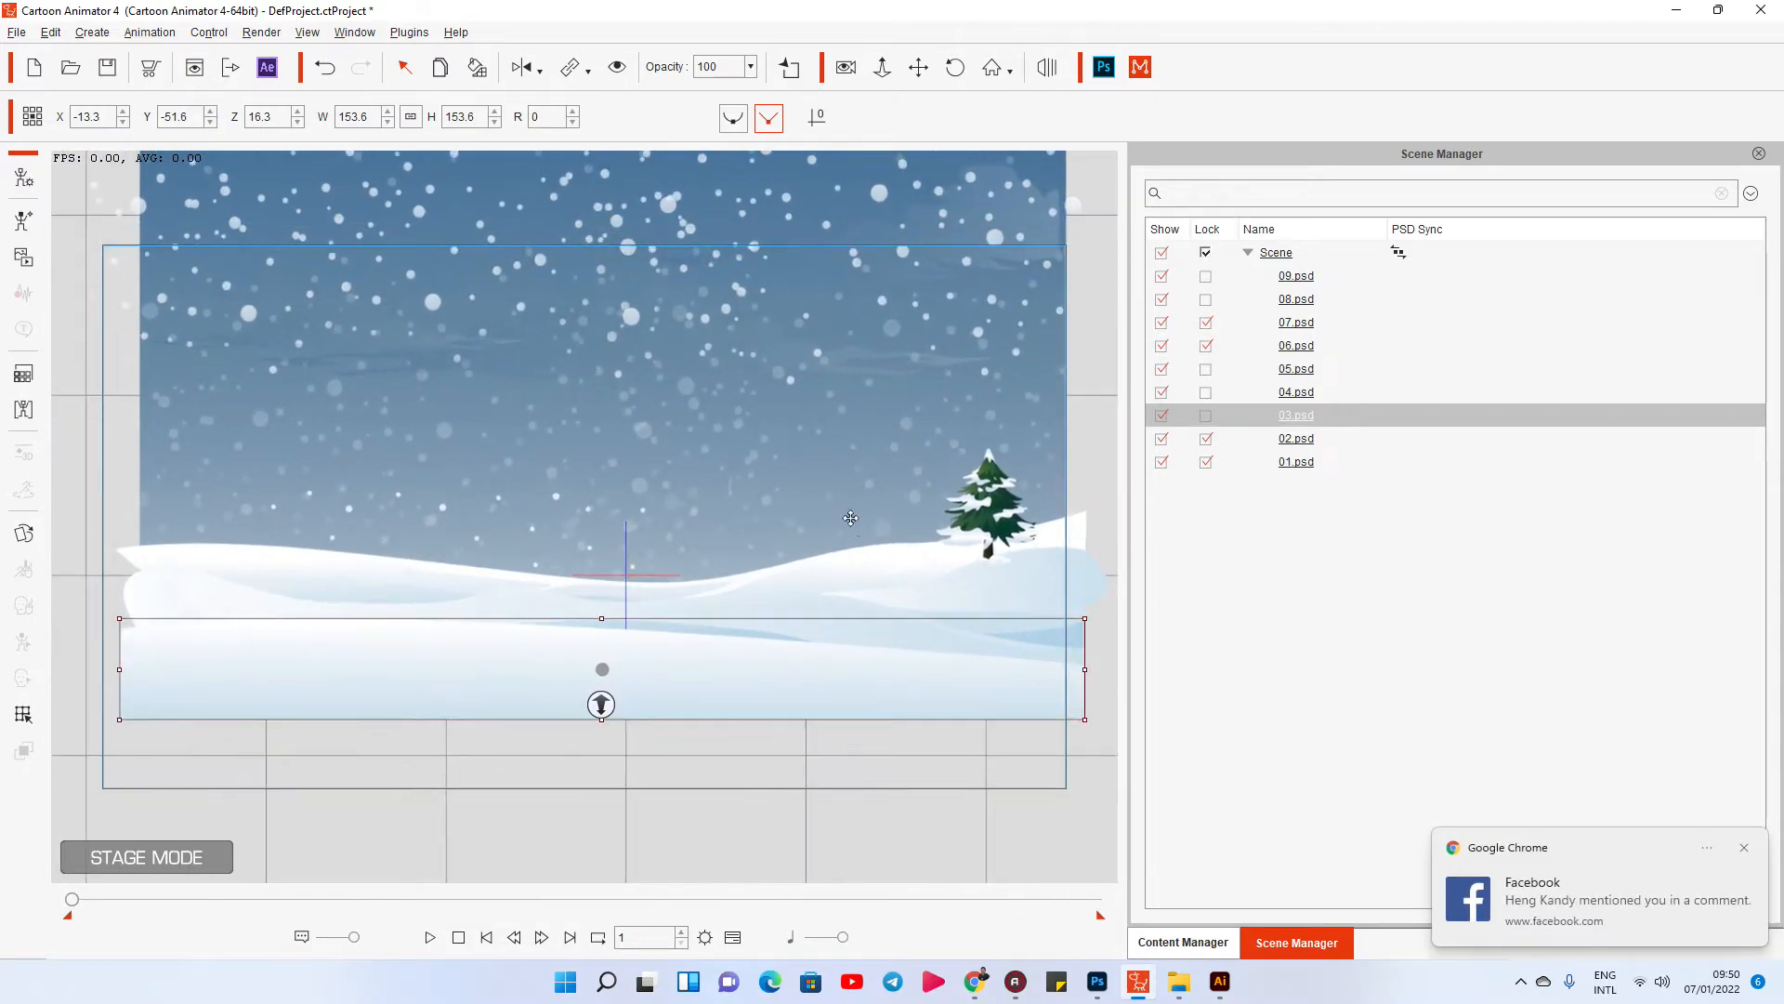
click(1744, 848)
click(989, 491)
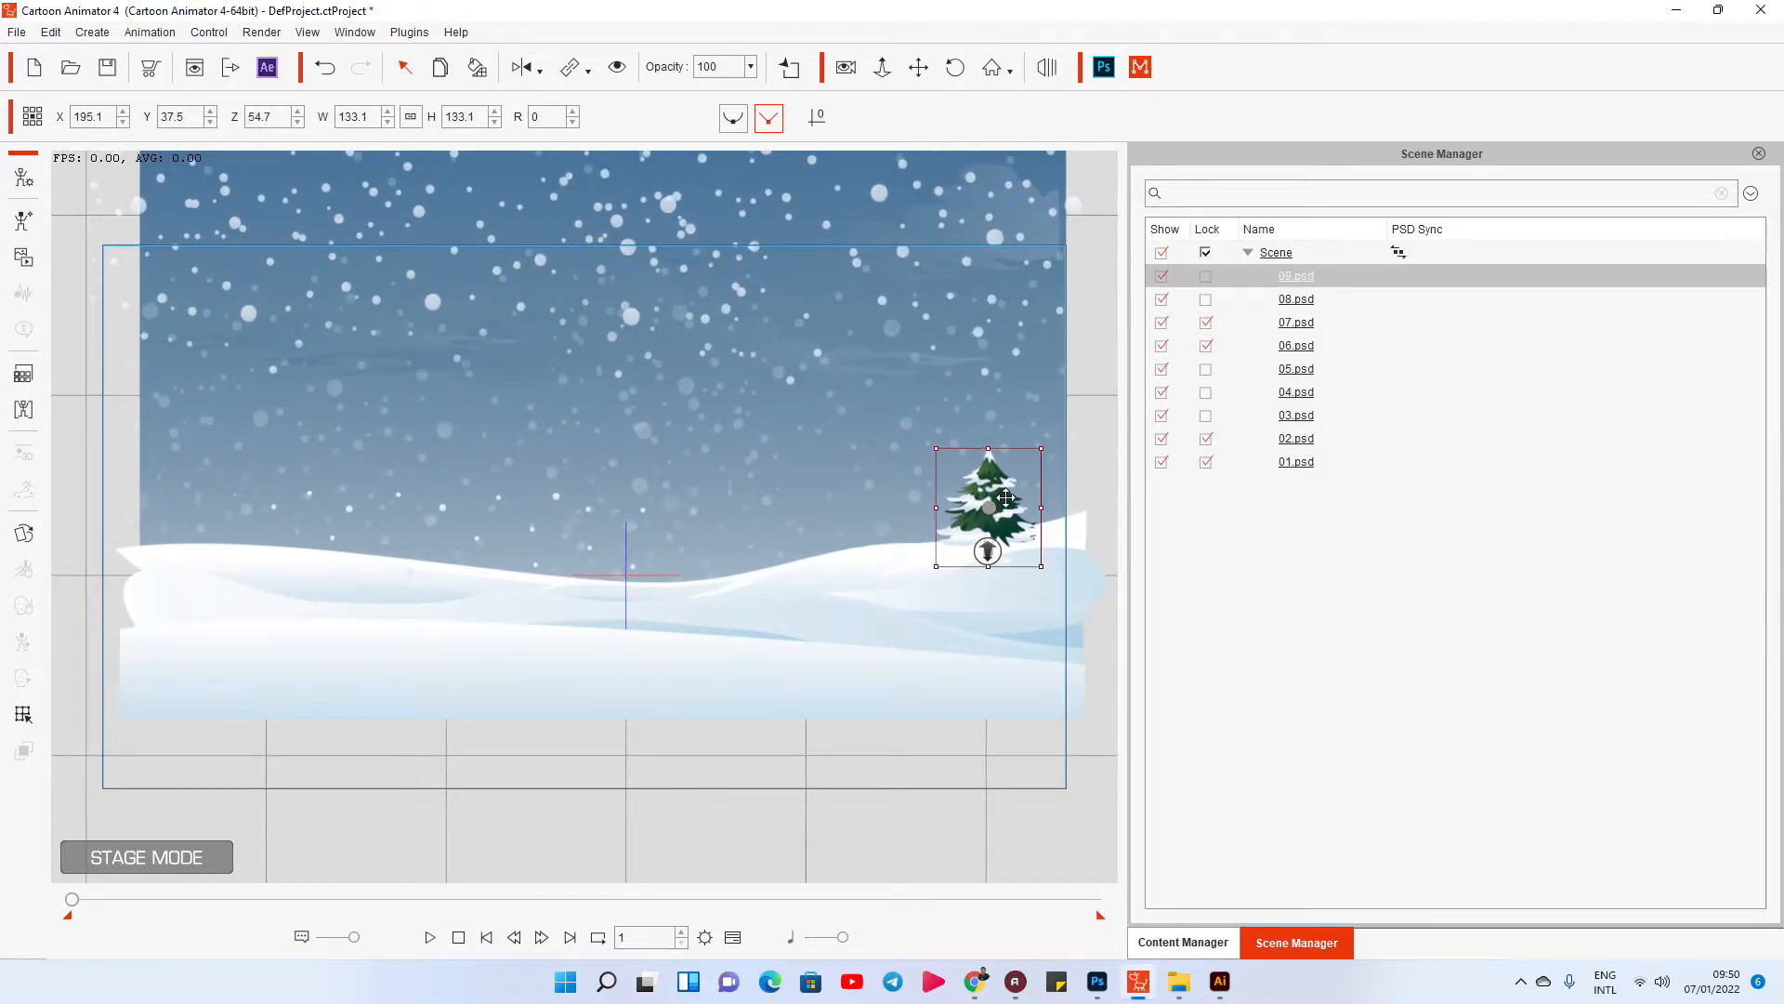
drag(989, 550, 1035, 548)
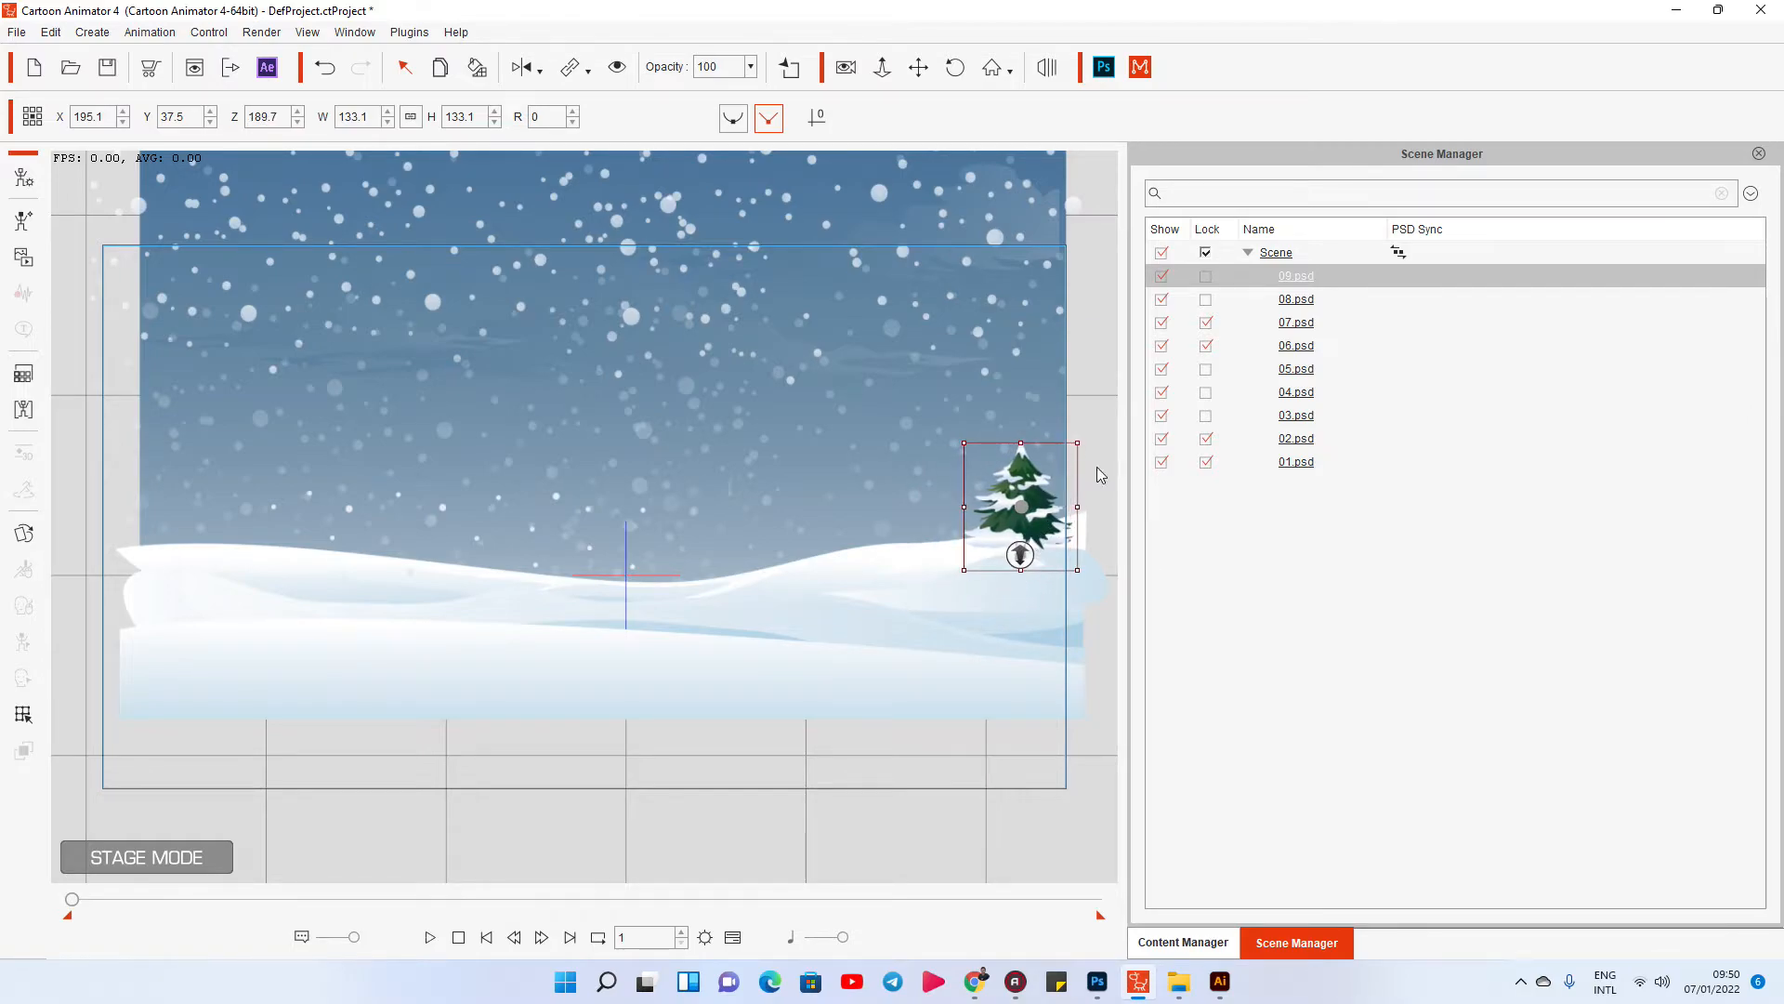
drag(1076, 437, 1114, 406)
drag(991, 591, 937, 566)
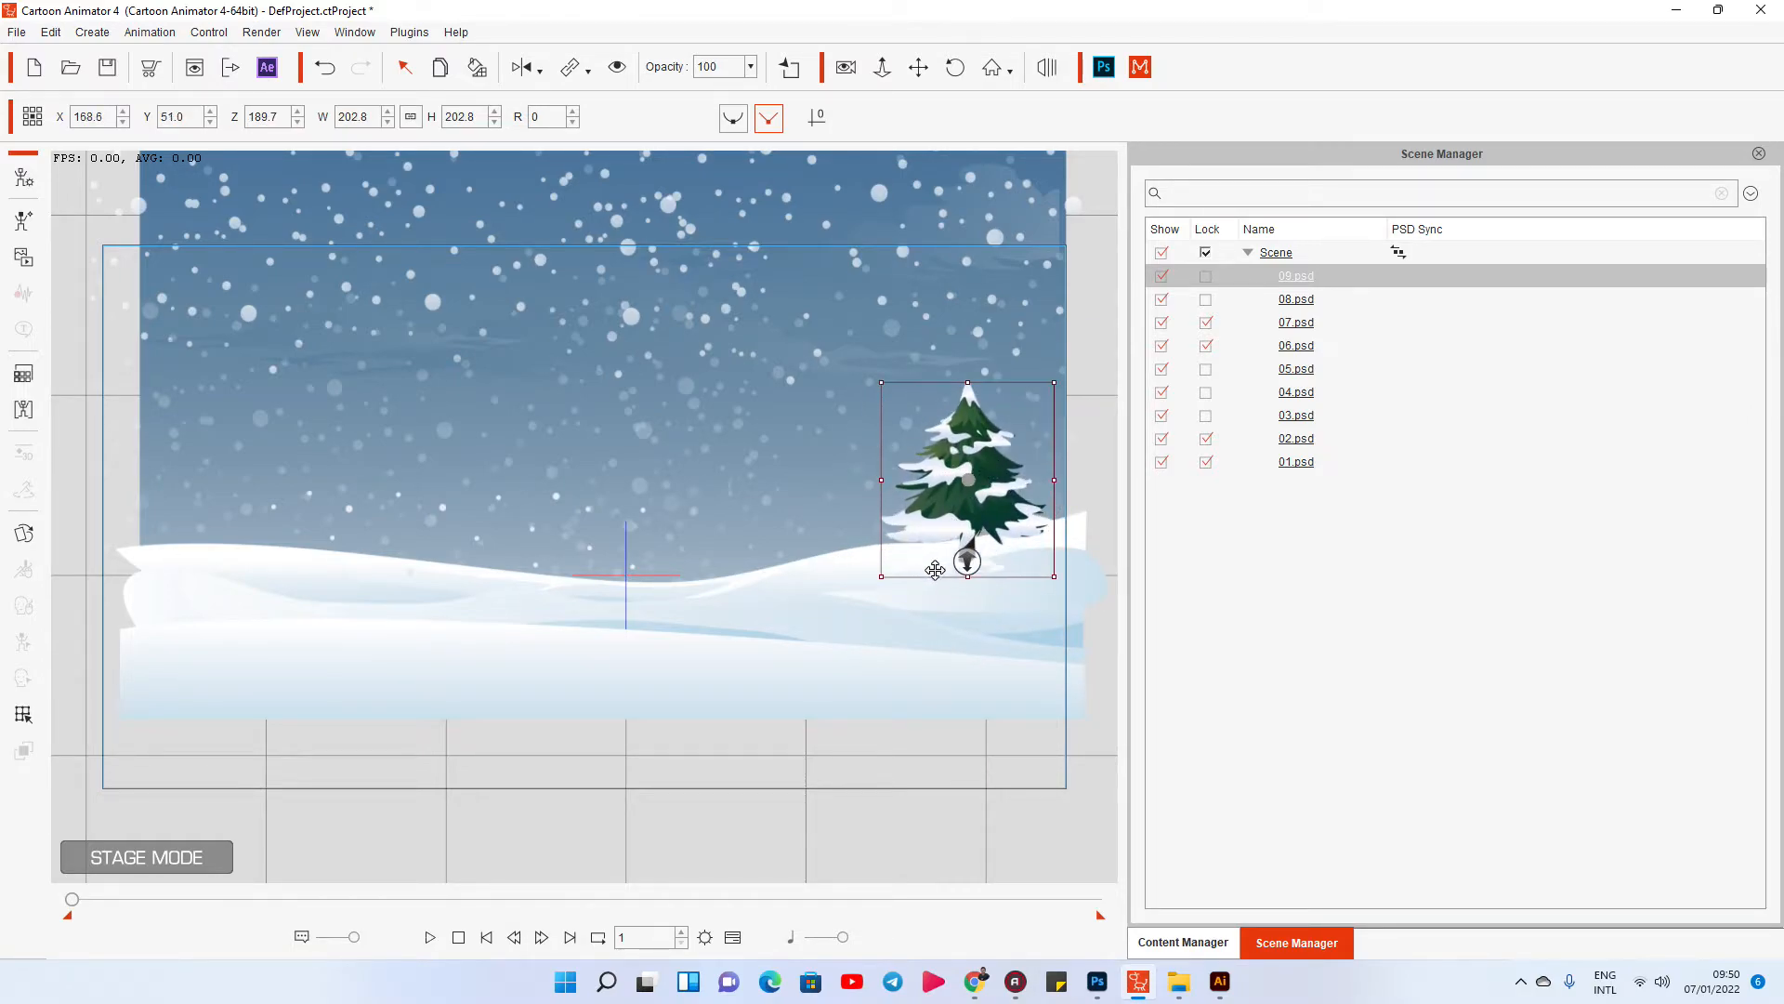
Place the tree 09.psd on the right-hand slope at about X 117, Y 22, Z -56, and size it to about 208.
drag(1055, 378, 1041, 393)
drag(968, 543, 896, 492)
drag(900, 568, 805, 617)
click(795, 605)
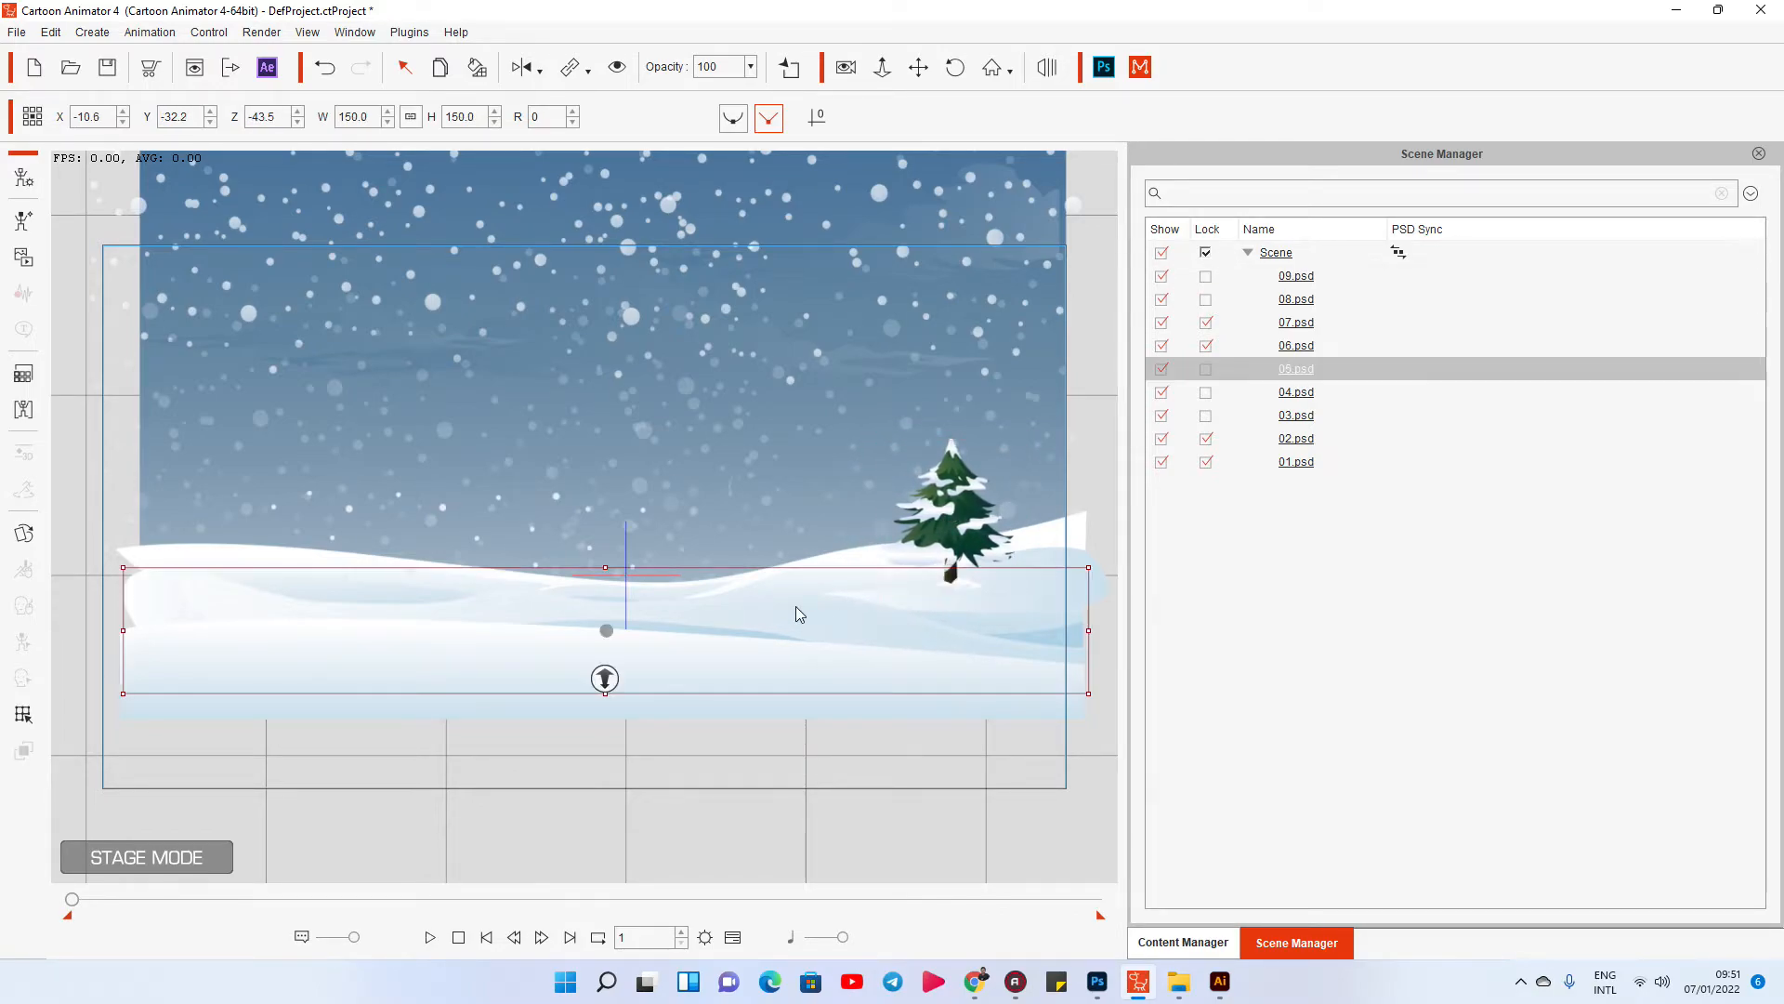
drag(958, 530, 844, 538)
drag(891, 462, 910, 445)
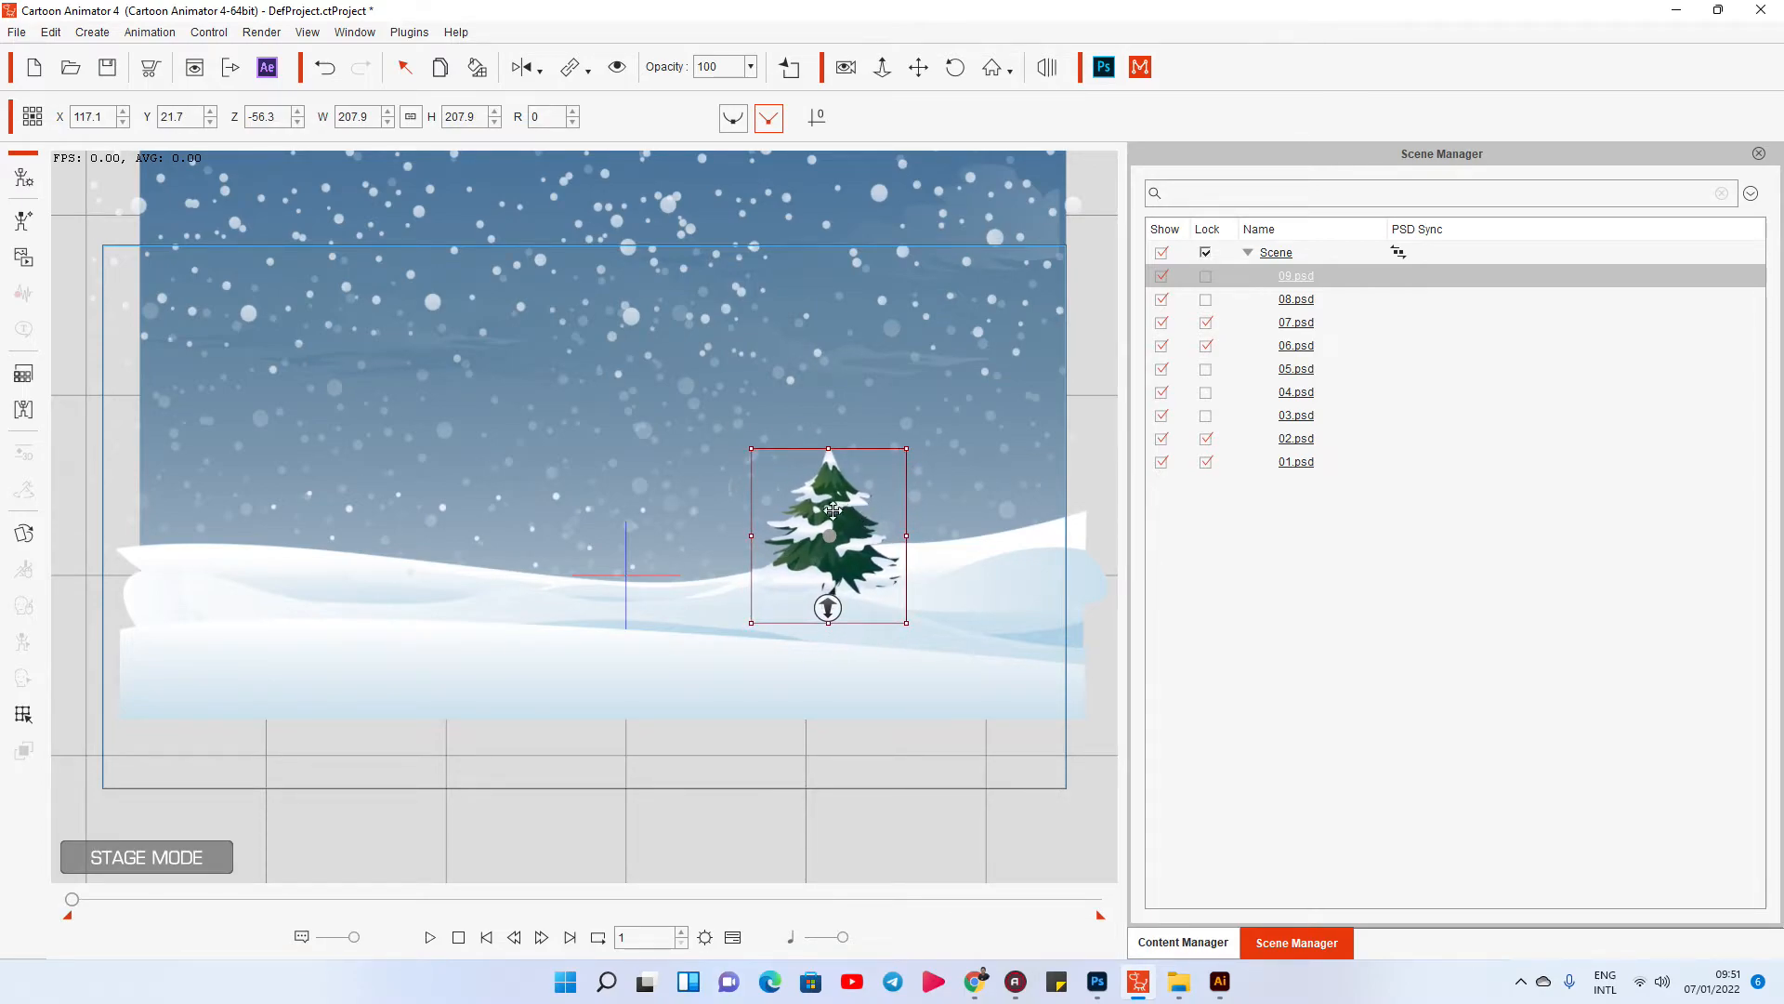
Duplicate the tree 09.psd and position and scale the copy on the crest of the far-left hill.
key(ctrl+d)
drag(836, 512, 234, 488)
drag(224, 583, 230, 546)
drag(228, 475, 238, 478)
Add another tree copy on the front snow strip at about X -95, Y 3, Z 64, enlarged to about 221.
drag(402, 504, 560, 573)
drag(553, 639, 544, 712)
drag(565, 578, 465, 572)
drag(525, 480, 535, 475)
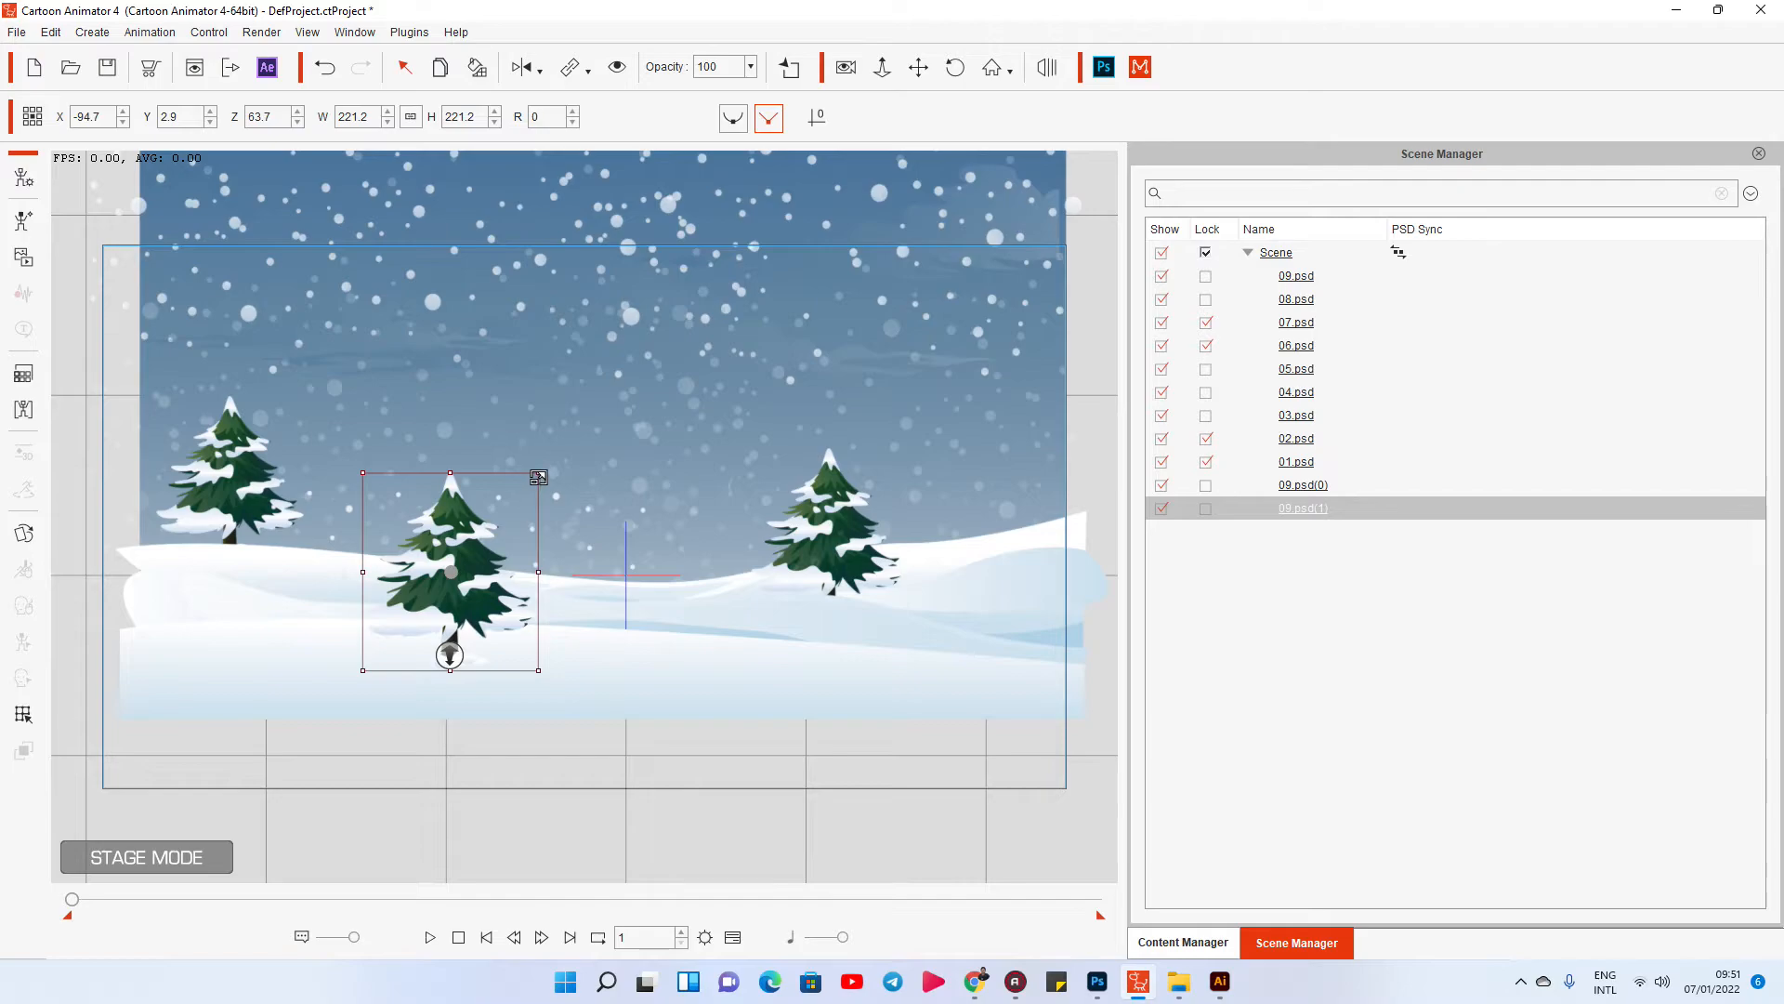
Copy the tree onto the far-right hilltop at about X 219, Y 61, Z -74, and reduce it to about 207.
drag(602, 597, 1023, 535)
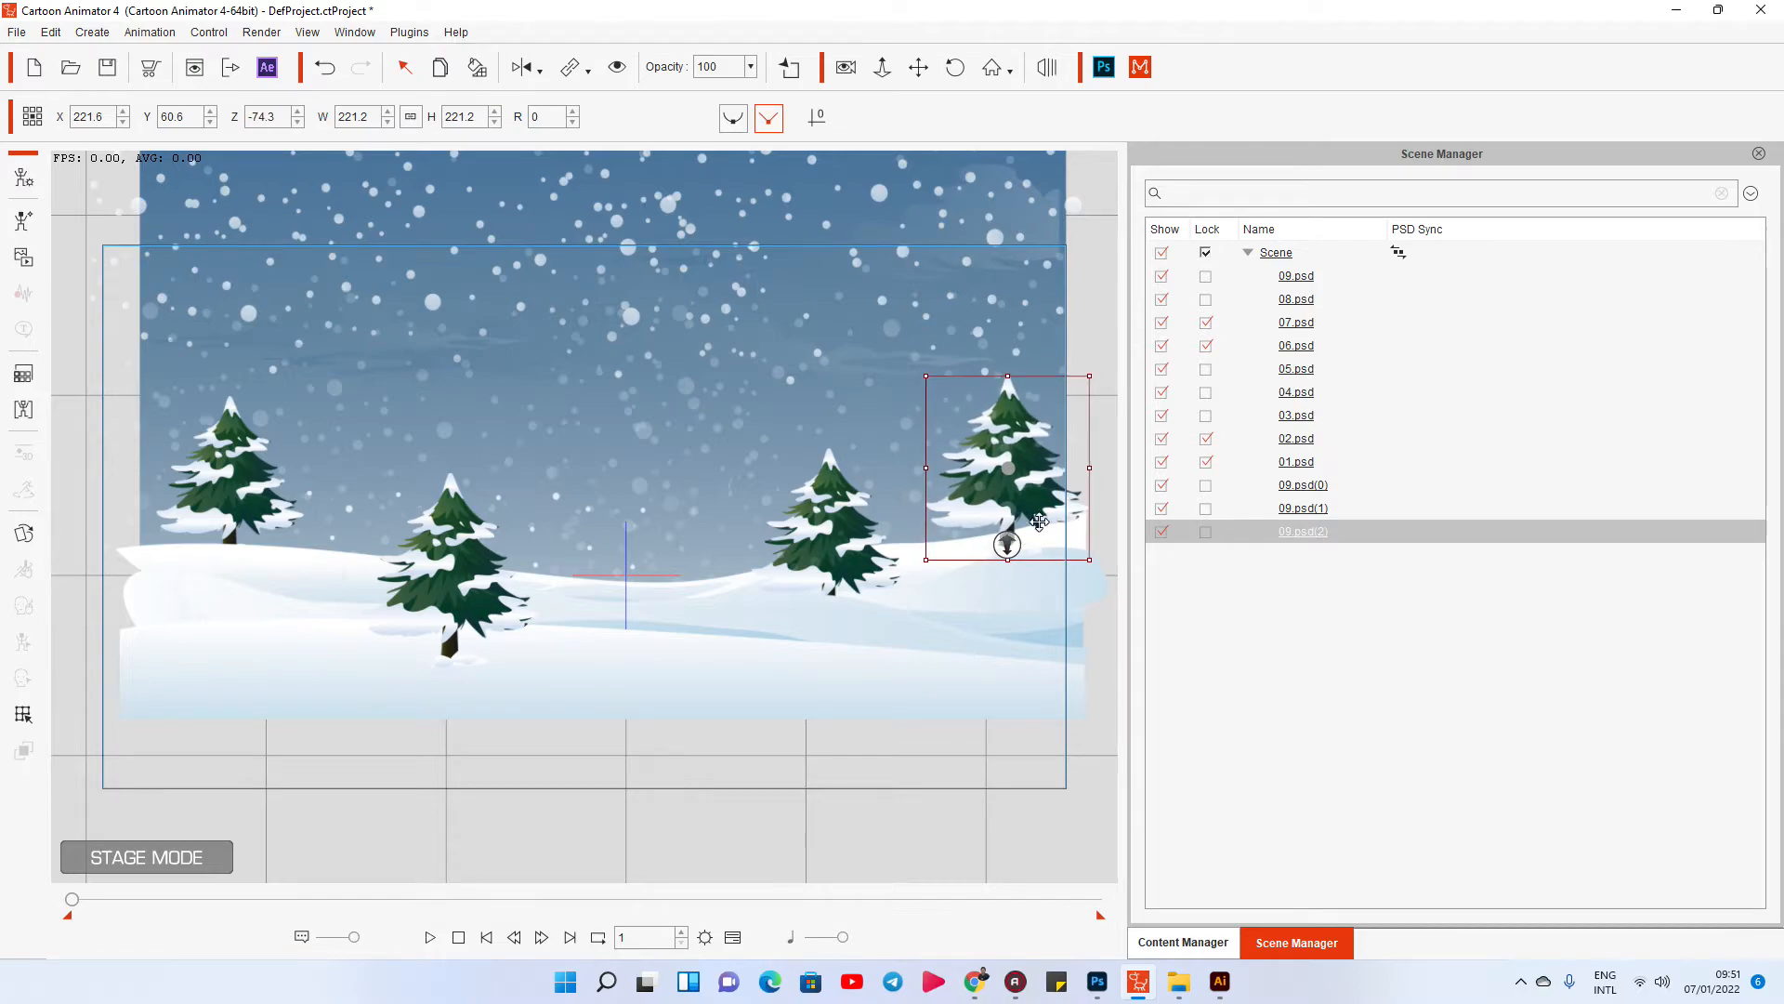
drag(1083, 382, 1079, 383)
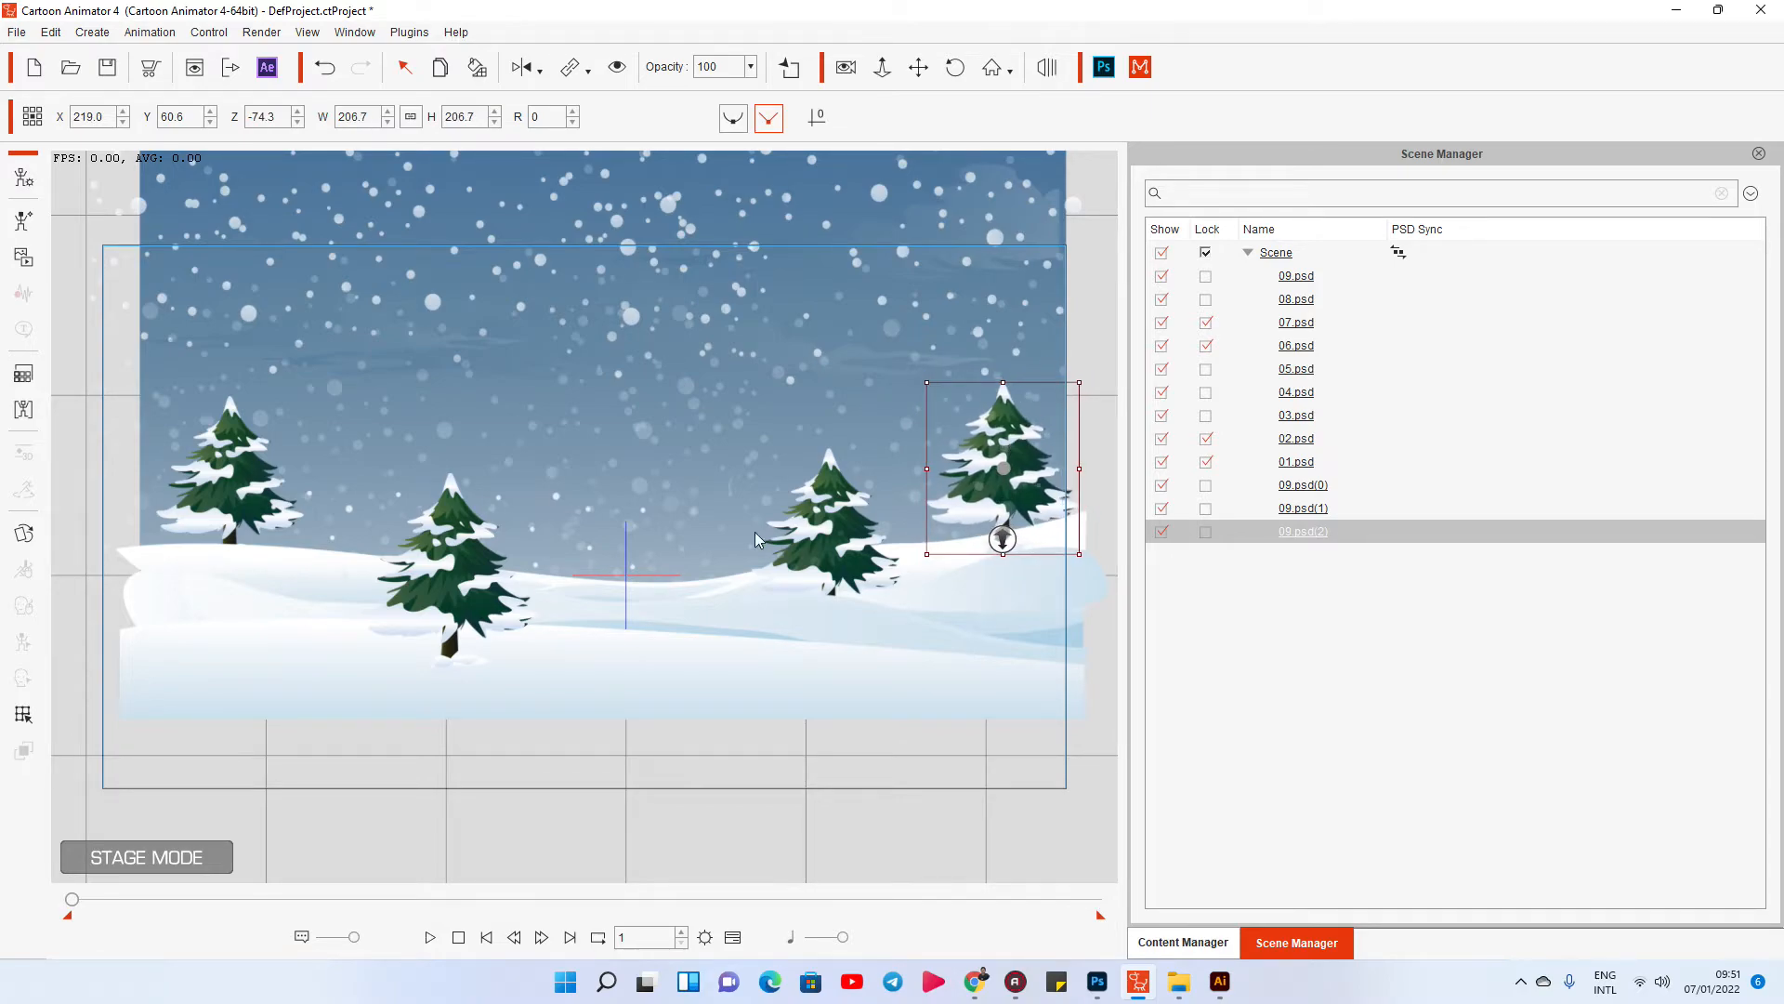
click(808, 564)
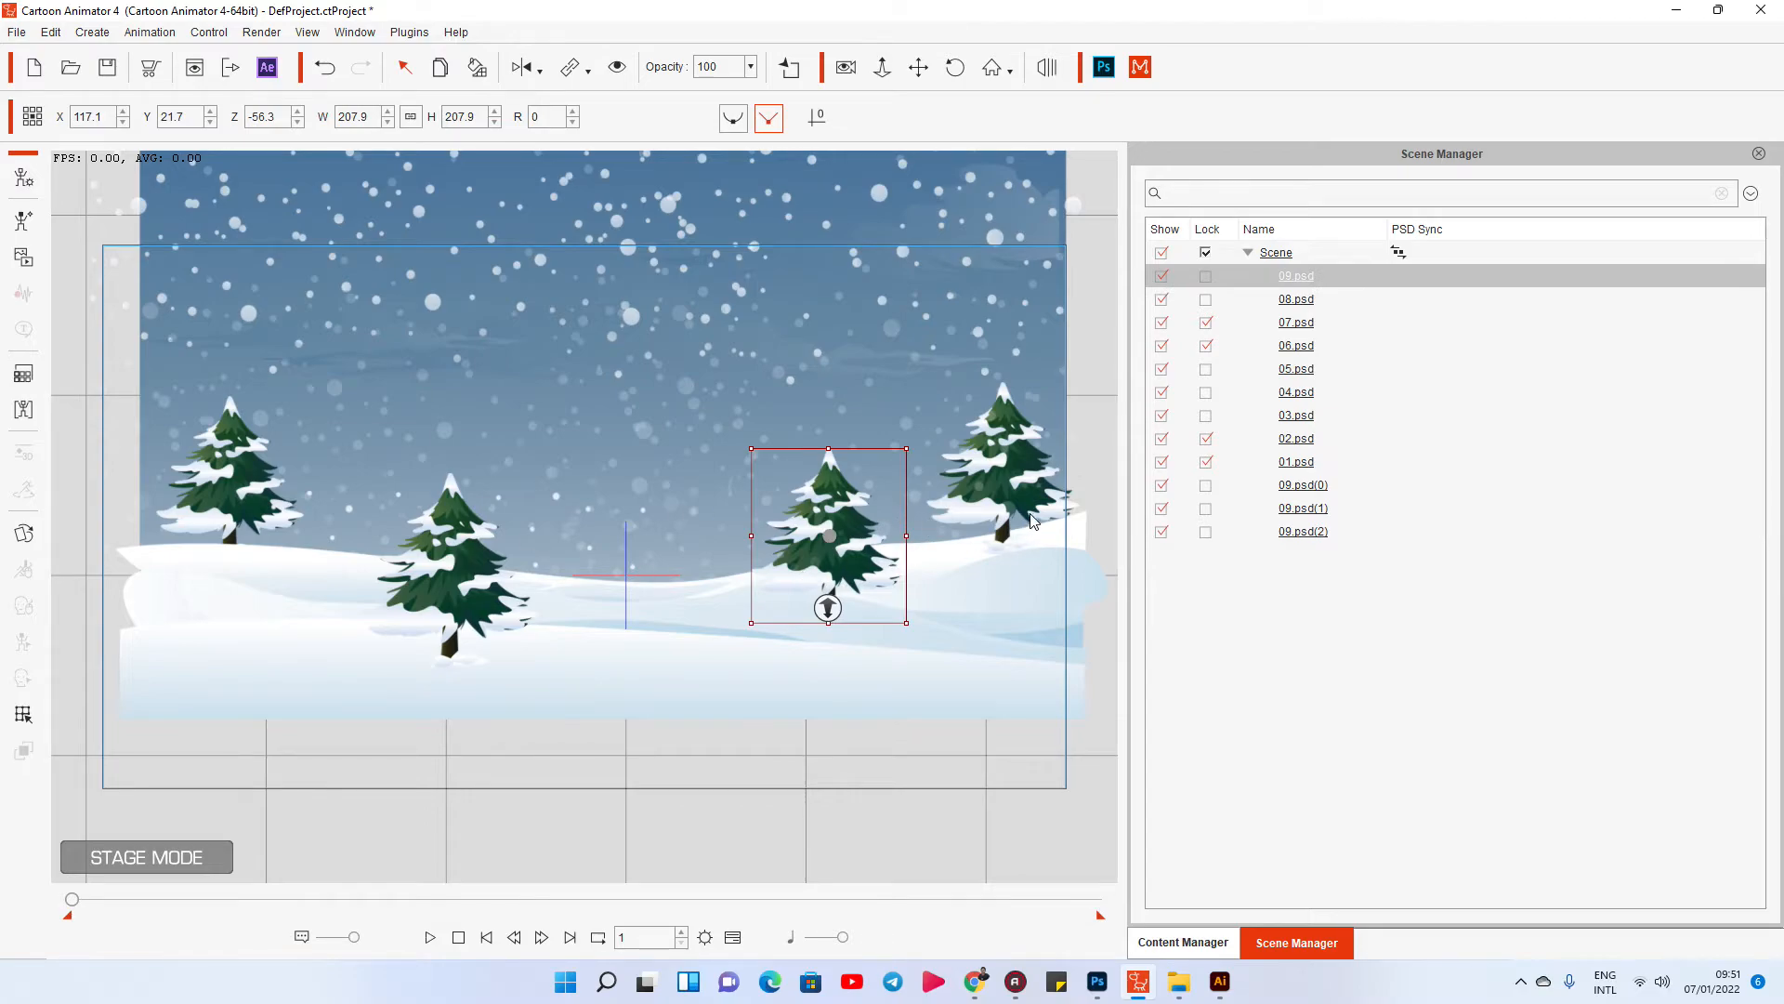
Copy the far-right tree to the middle hills at about X -26, Y 18, Z -68, and shrink it to about 119.
click(1014, 486)
drag(1015, 481, 598, 524)
drag(660, 425, 584, 574)
scroll(584, 595, up, 5)
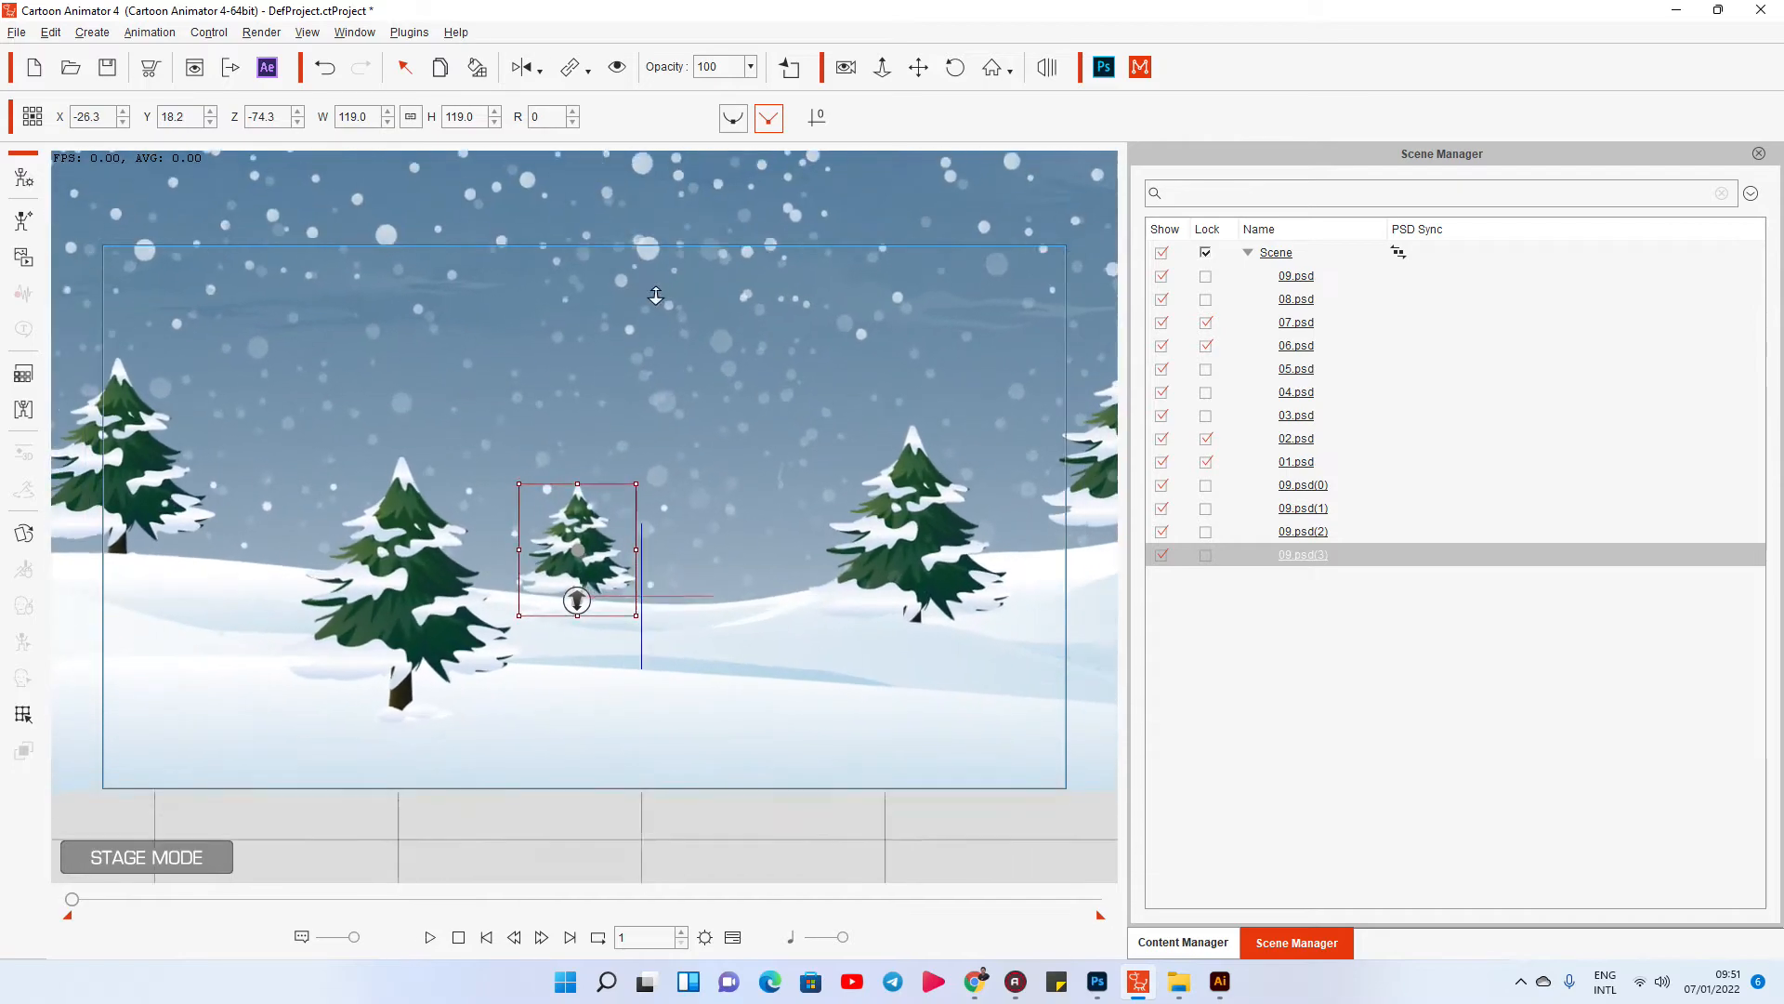
mouse_move(615, 641)
mouse_down()
mouse_move(609, 625)
mouse_move(617, 644)
mouse_up()
scroll(617, 648, down, 5)
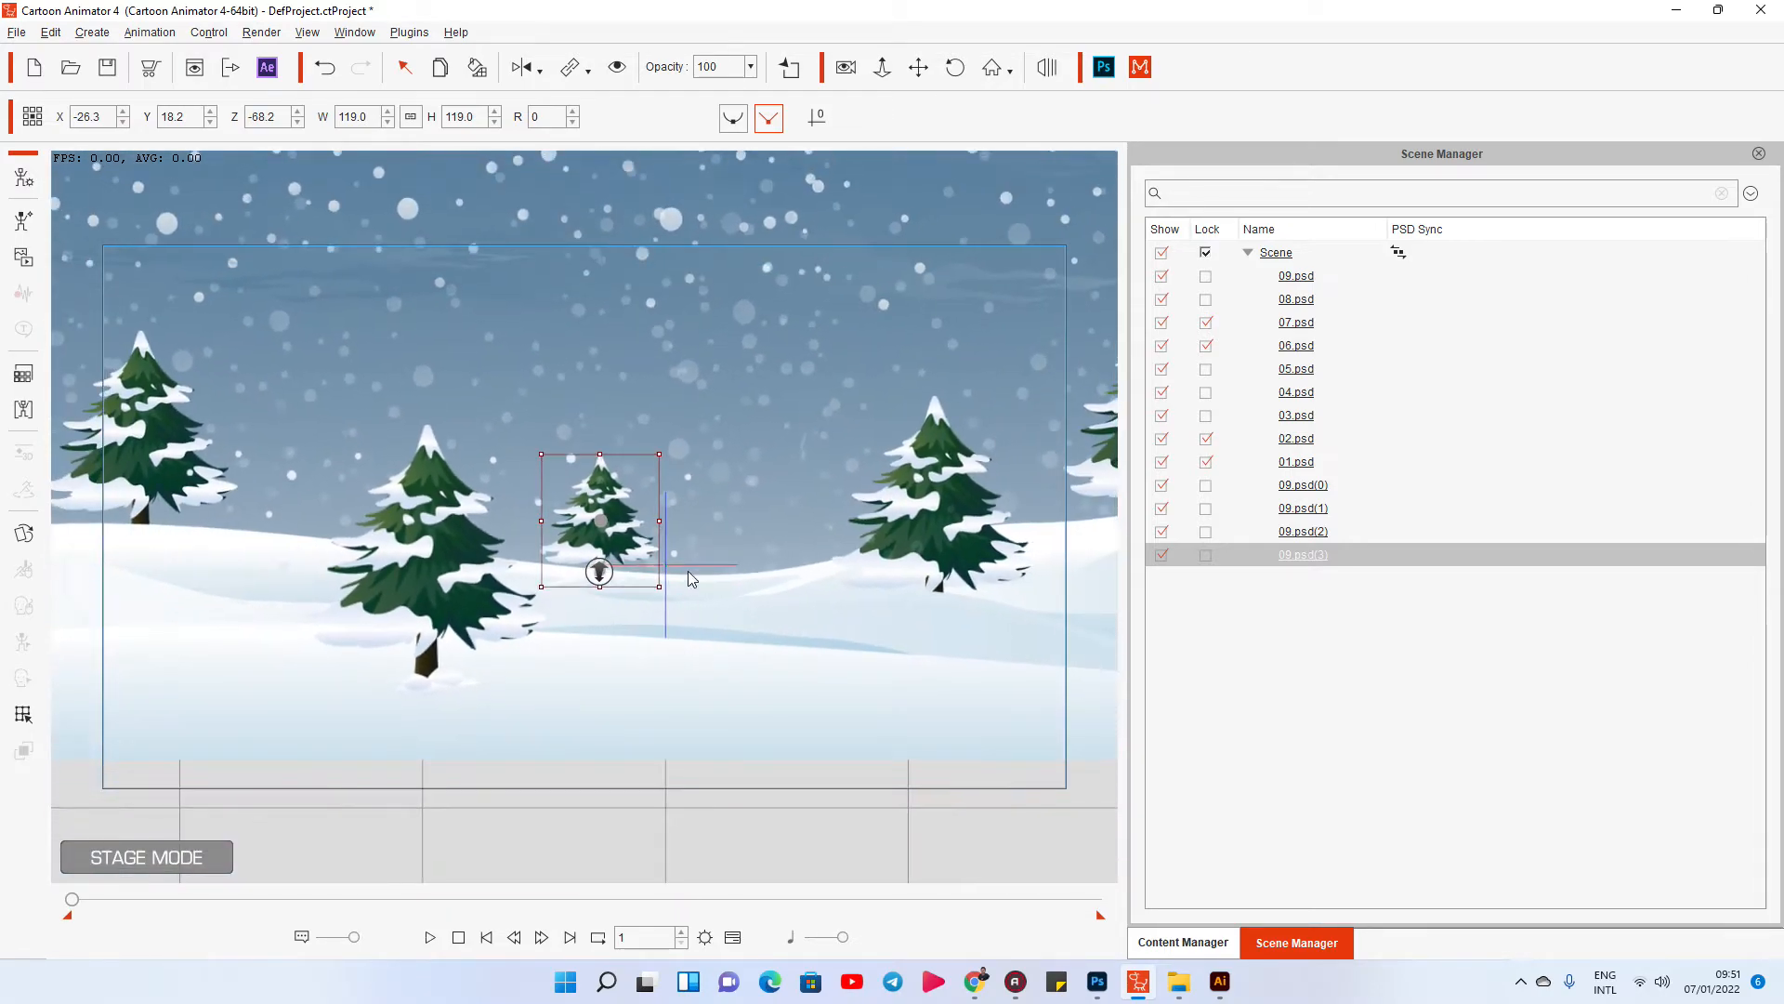
Unlock the sky backdrop layer 01.psd.
drag(361, 540, 477, 604)
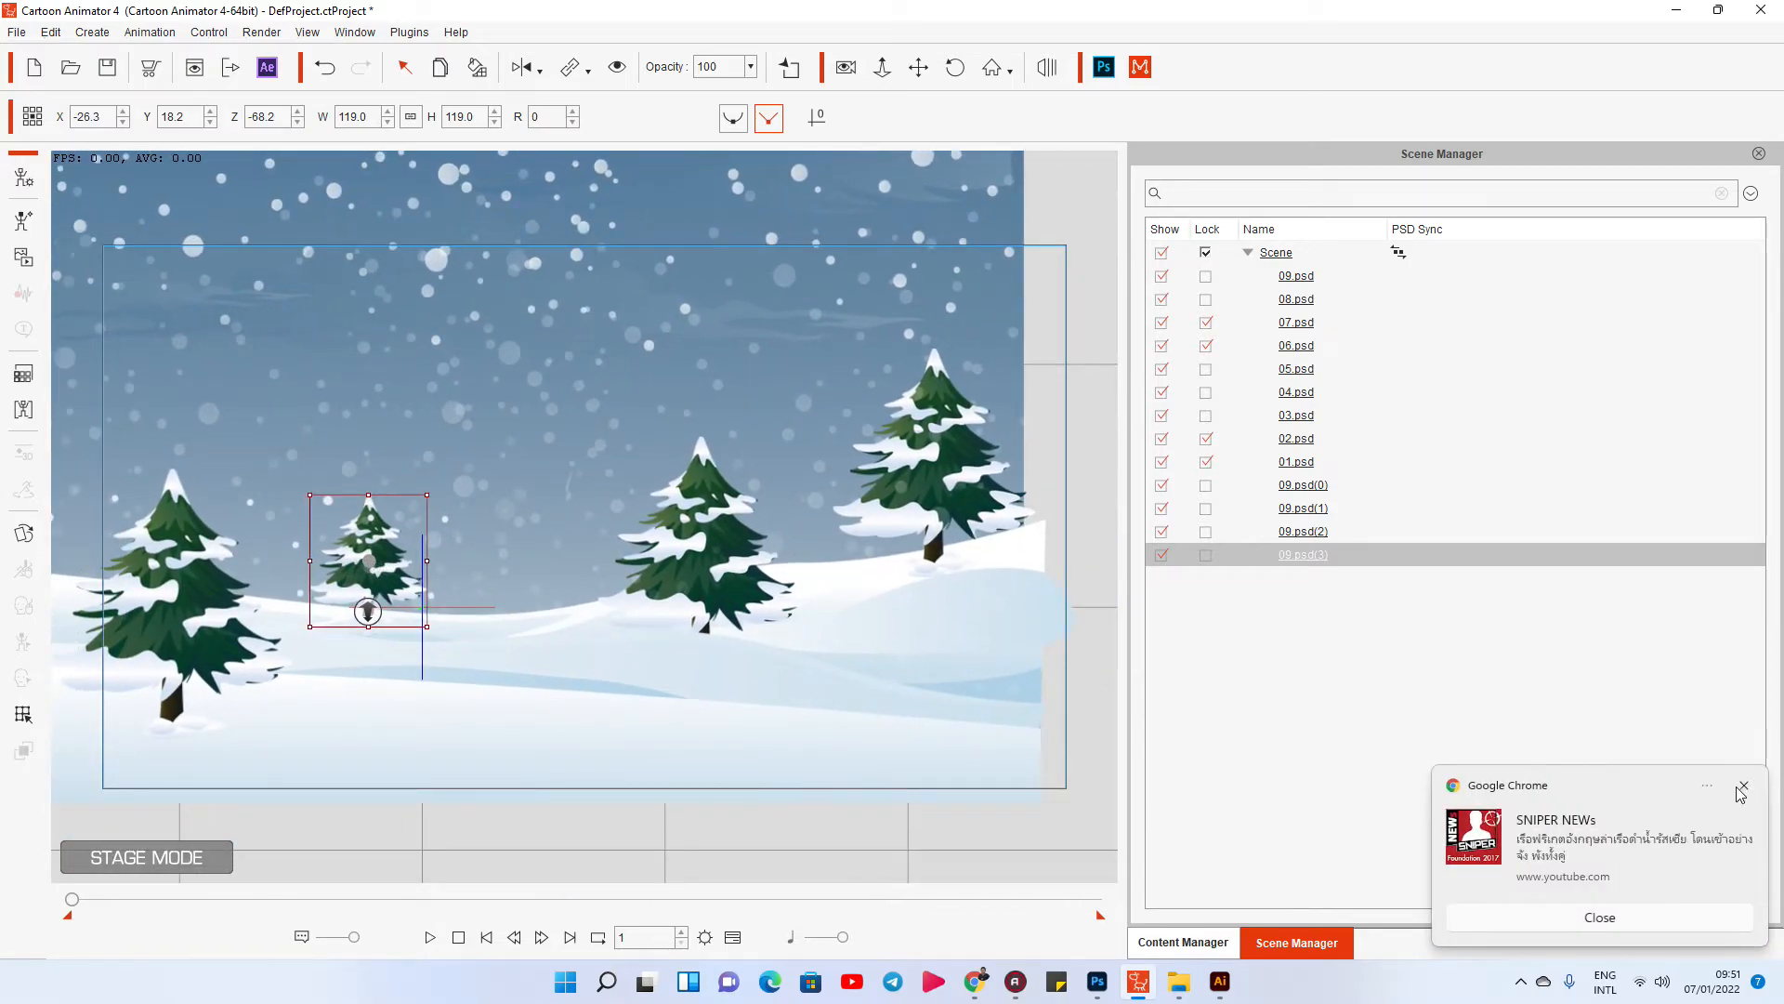
click(1743, 785)
drag(615, 474, 871, 747)
drag(728, 444, 690, 551)
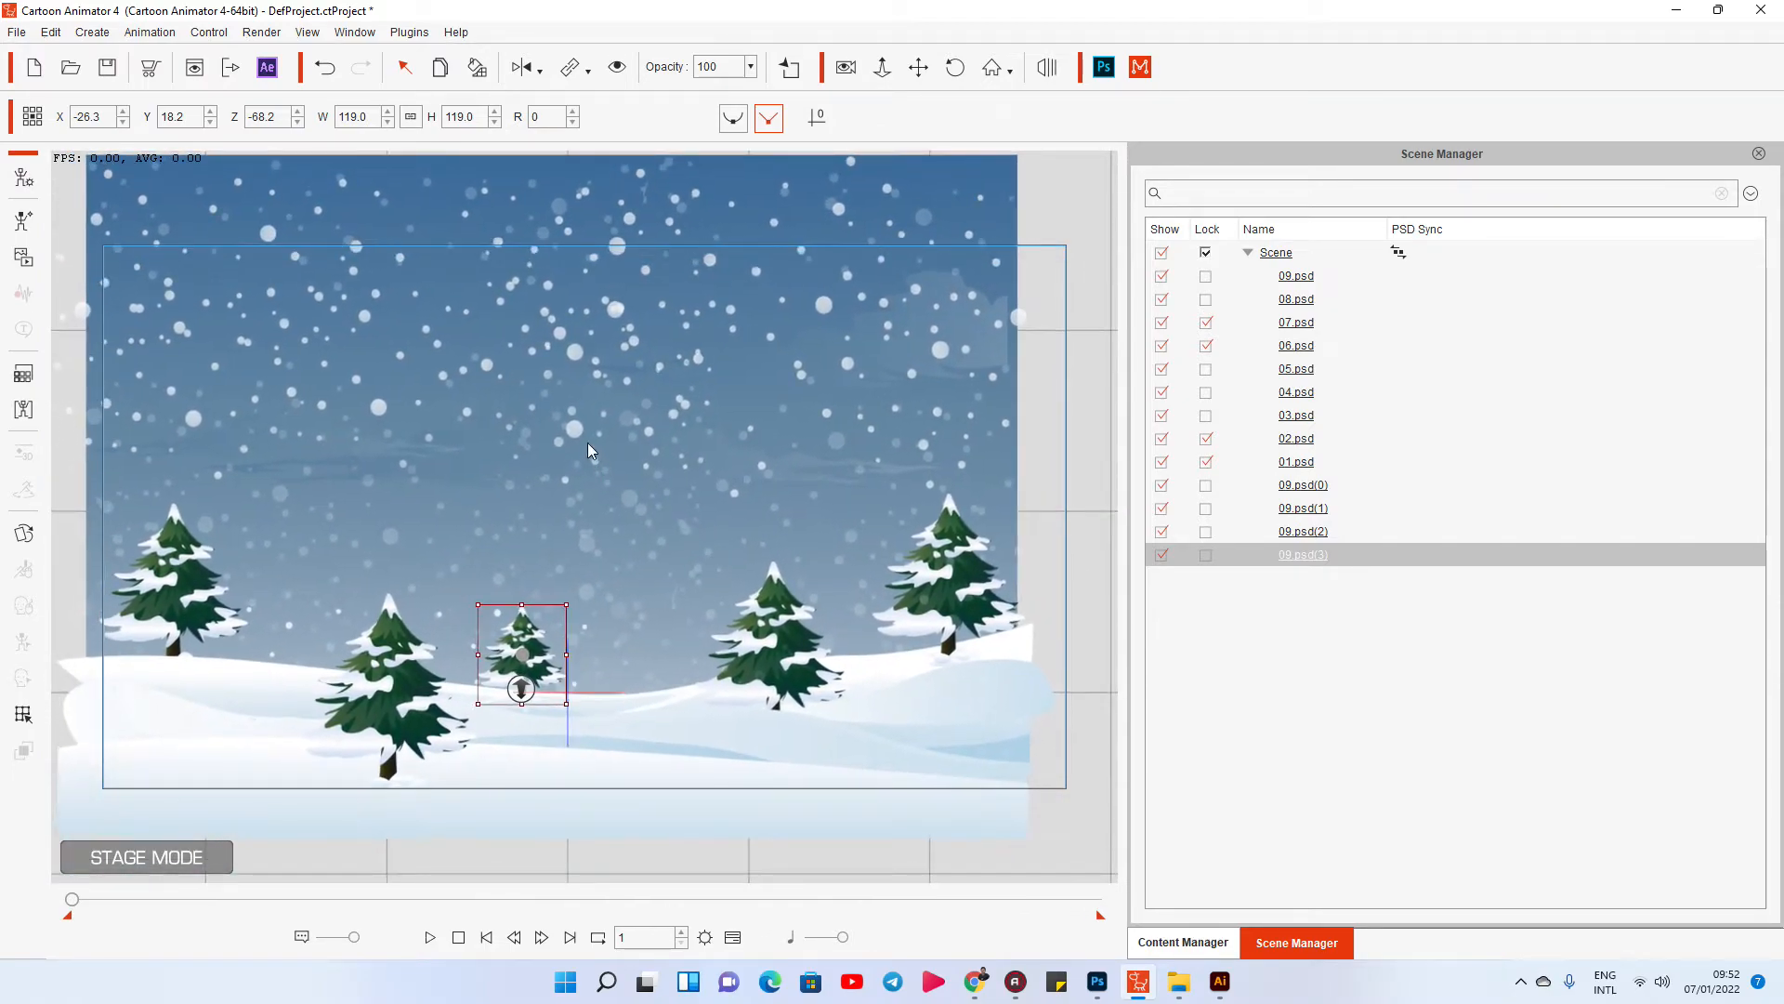
click(571, 429)
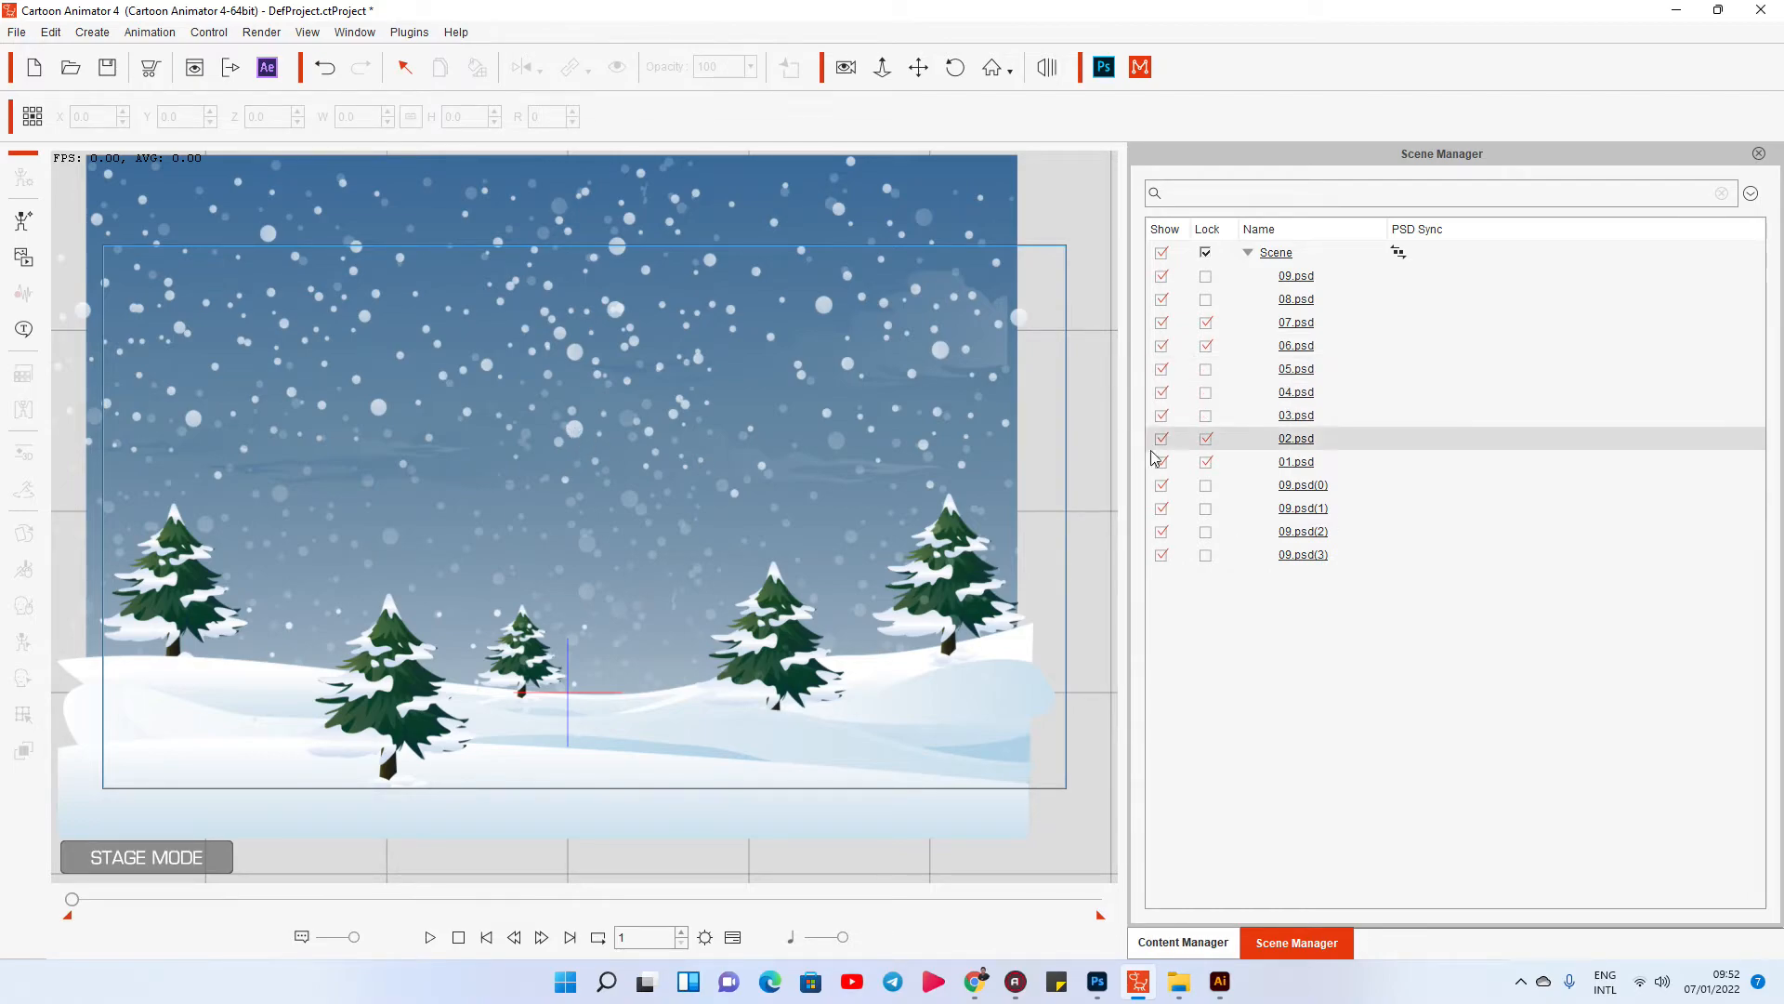
click(1213, 461)
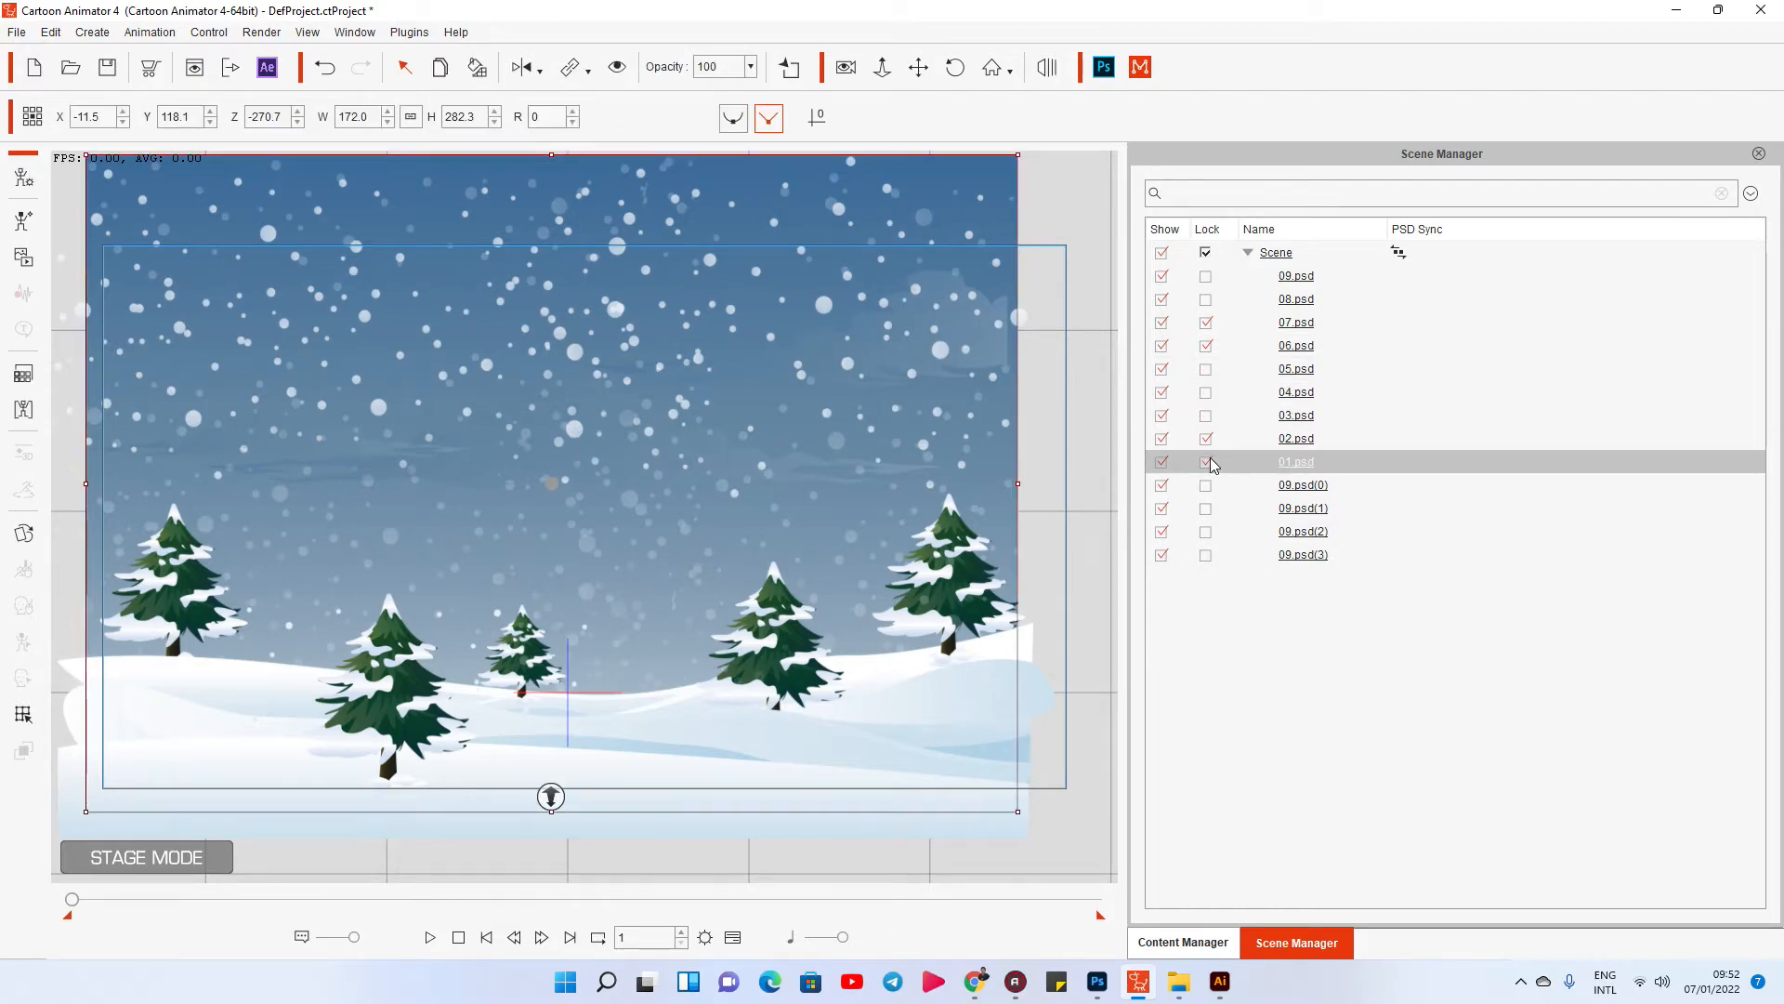